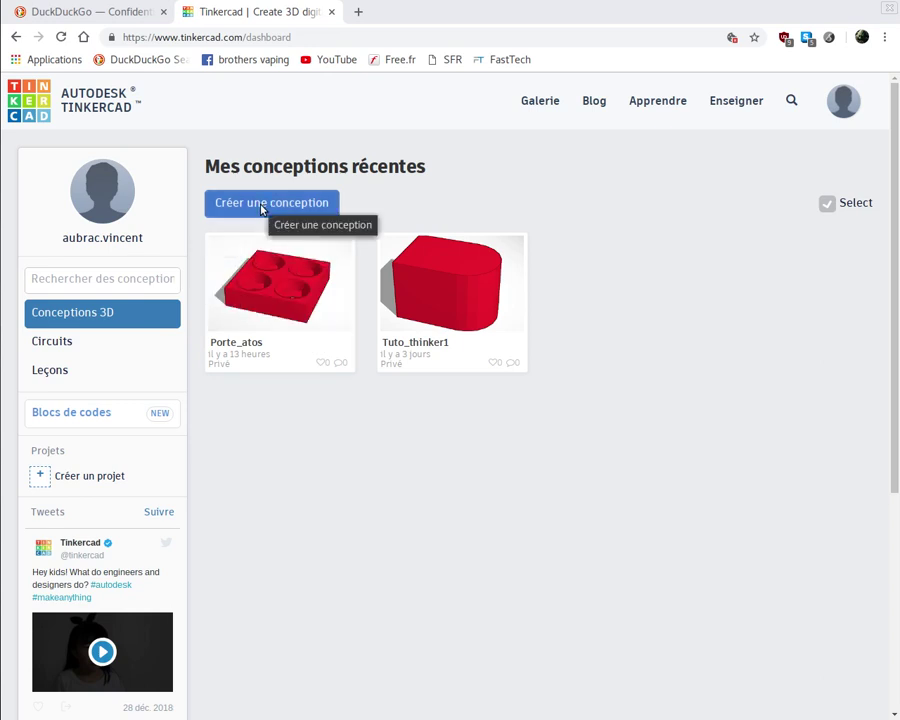
Step: Create a new 3D design and rename it Porte_Atos2
{"action": "left_click", "coordinate": [262, 206]}
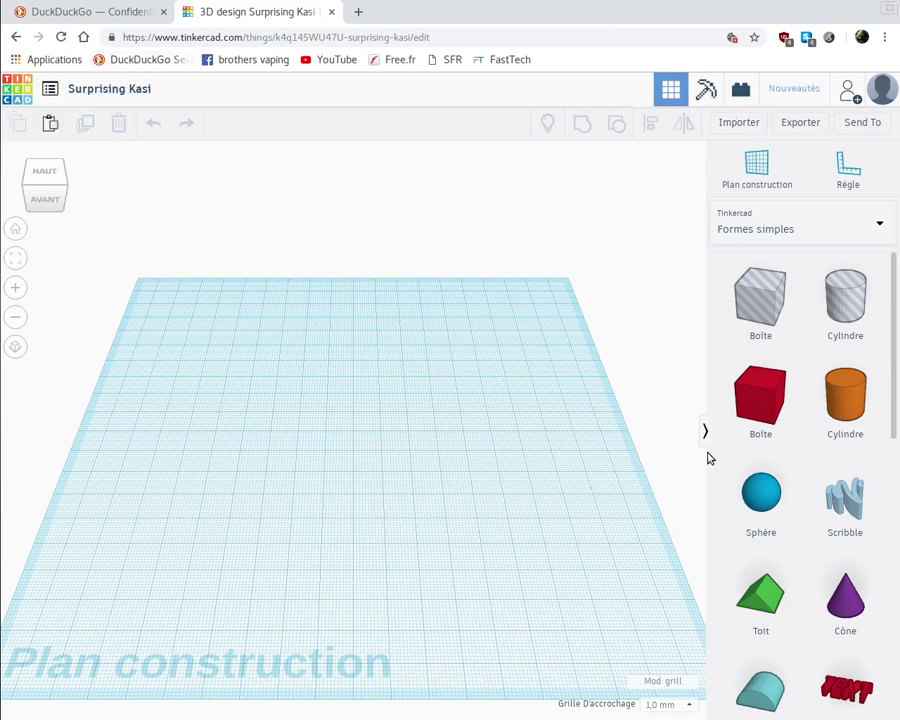
{"action": "left_click", "coordinate": [117, 92]}
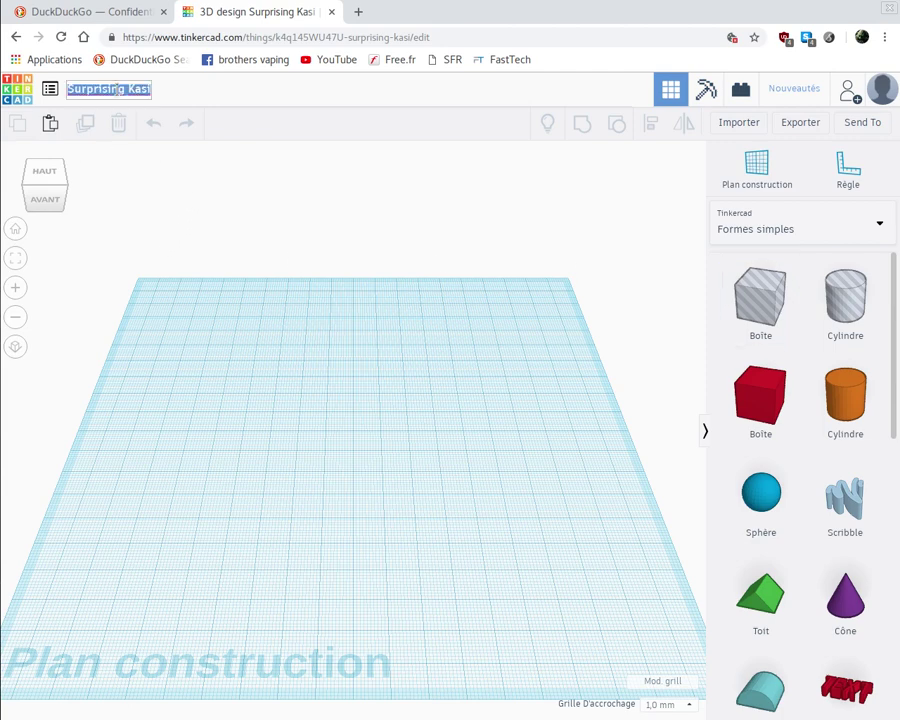
{"action": "type", "text": "Porte_At"}
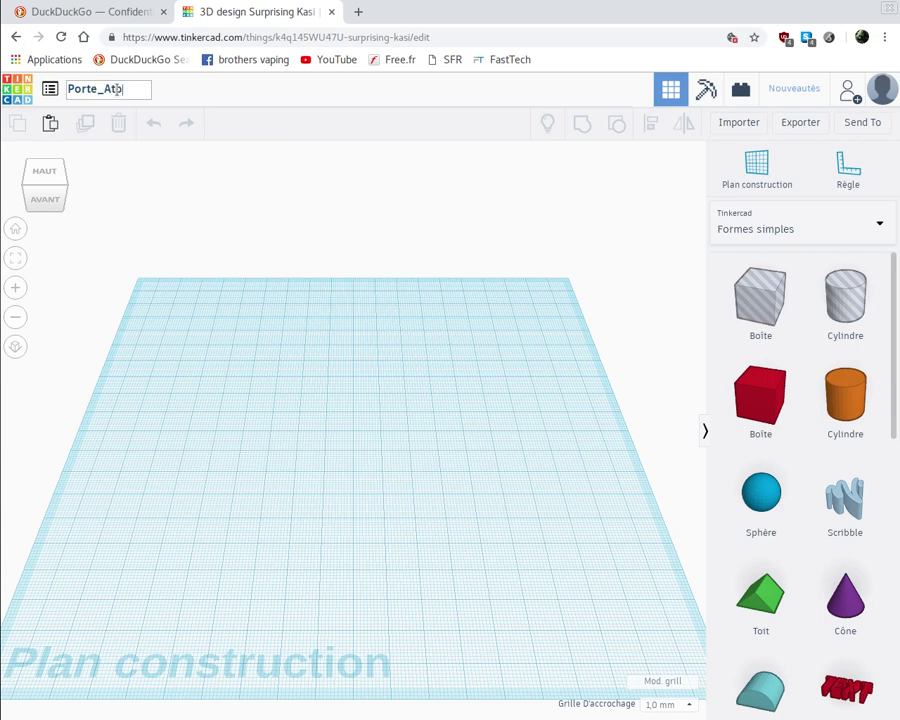
{"action": "type", "text": "bs2"}
{"action": "left_click", "coordinate": [283, 434]}
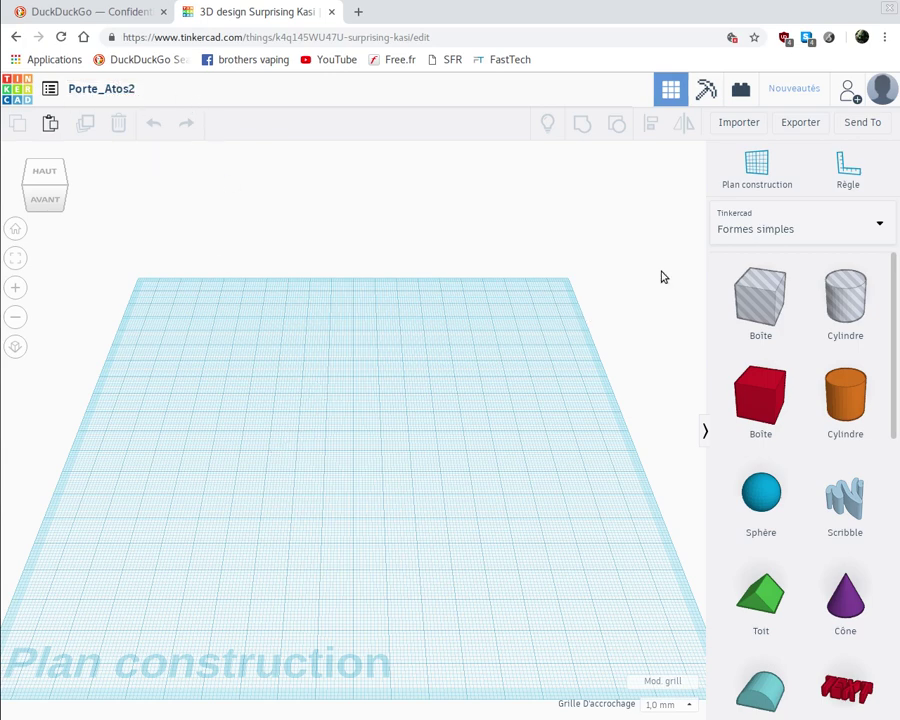
Step: Place a ruler on the workplane and move its origin to the centre of the grid
{"action": "left_click", "coordinate": [846, 168]}
{"action": "left_click", "coordinate": [339, 444]}
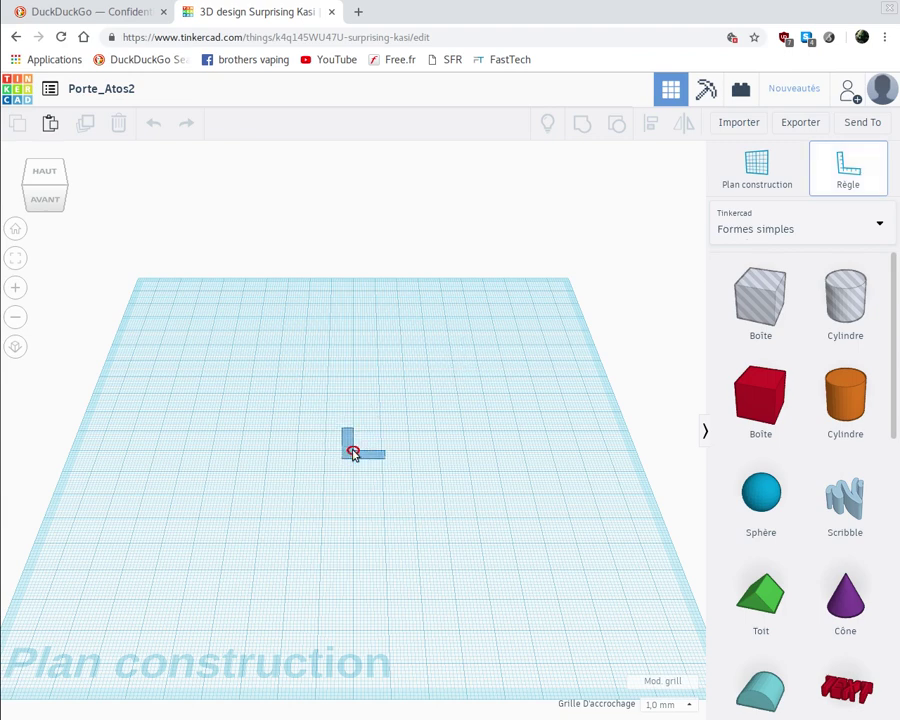
{"action": "left_click", "coordinate": [352, 452]}
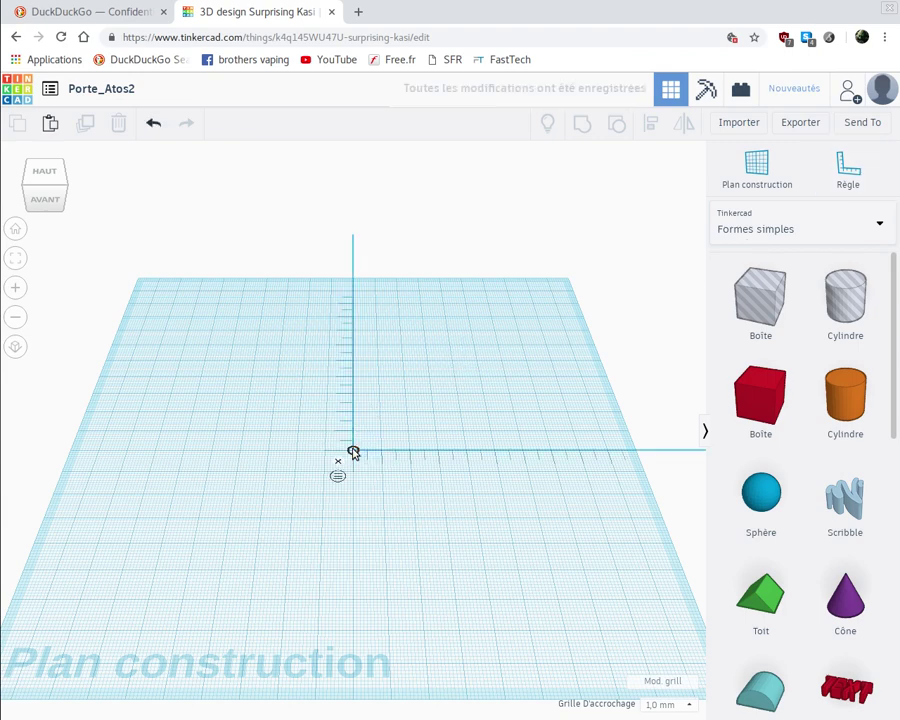
{"action": "left_click_drag", "start_coordinate": [352, 452], "coordinate": [353, 433]}
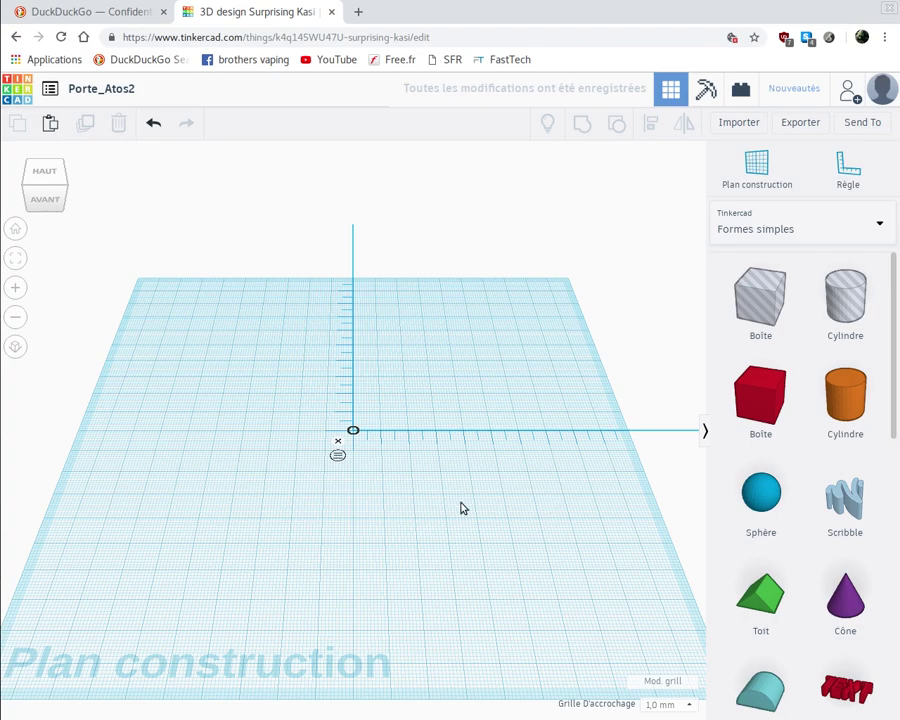
Step: Orbit and pan around the empty workplane, and align the view to look straight down from above
{"action": "right_click_drag", "start_coordinate": [452, 554], "coordinate": [428, 546]}
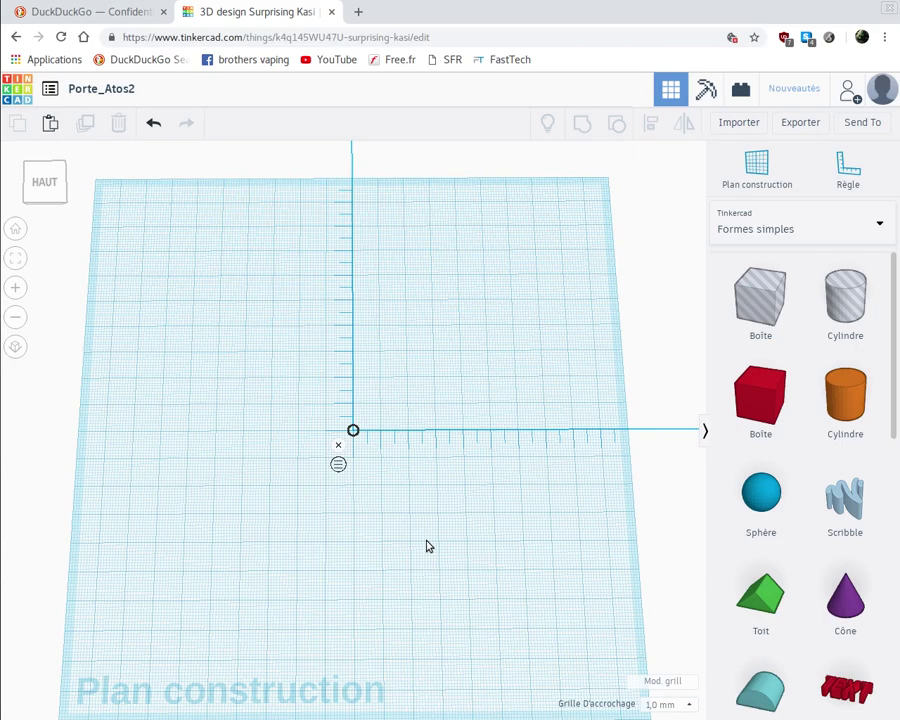
{"action": "right_click_drag", "start_coordinate": [420, 555], "coordinate": [426, 607]}
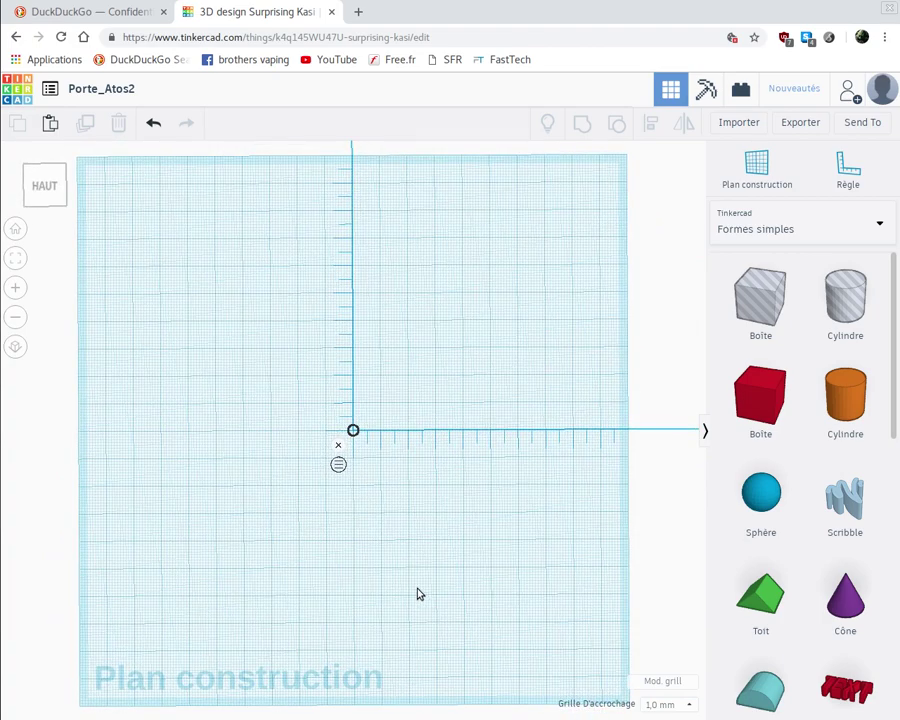
{"action": "middle_click_drag", "start_coordinate": [422, 593], "coordinate": [454, 596]}
{"action": "left_click_drag", "start_coordinate": [273, 380], "coordinate": [400, 508]}
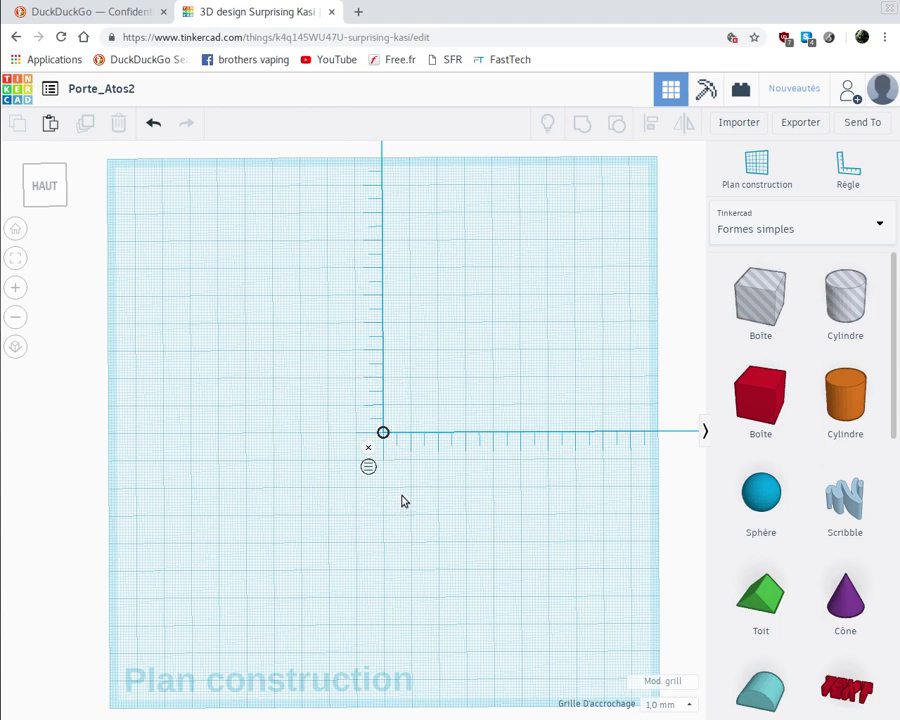
{"action": "left_click", "coordinate": [38, 196]}
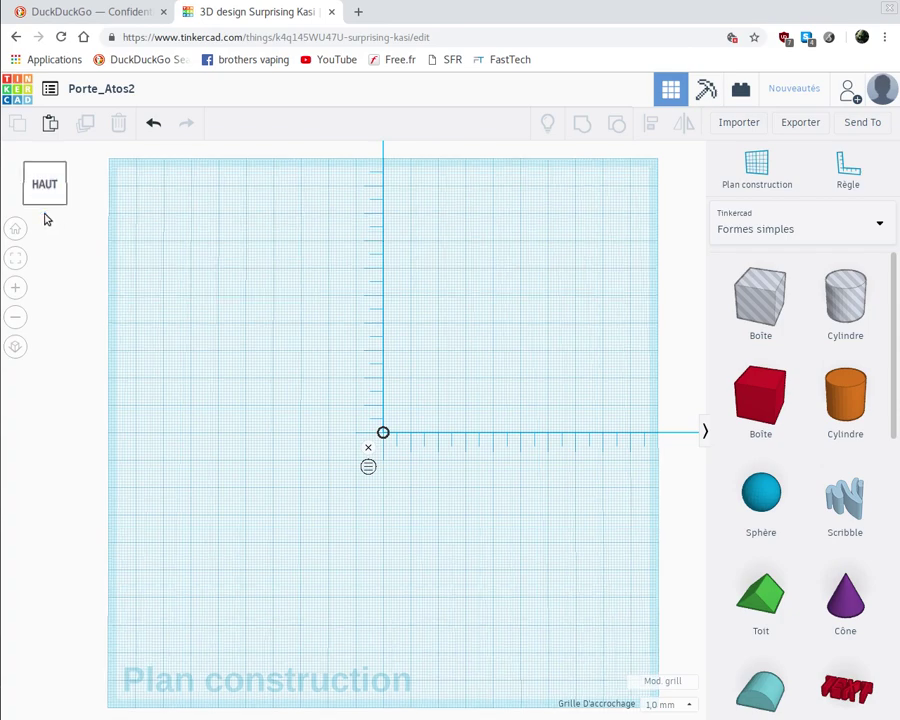
Step: Examine the workplane in turn from the front, bottom, back, top and right standard views
{"action": "left_click", "coordinate": [44, 215]}
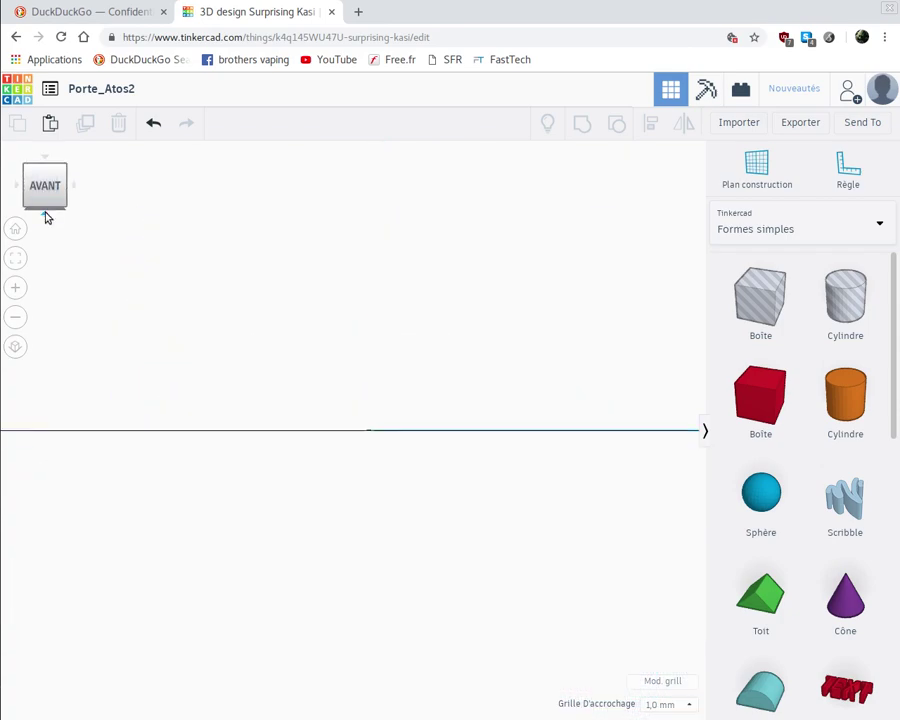
{"action": "left_click", "coordinate": [45, 216]}
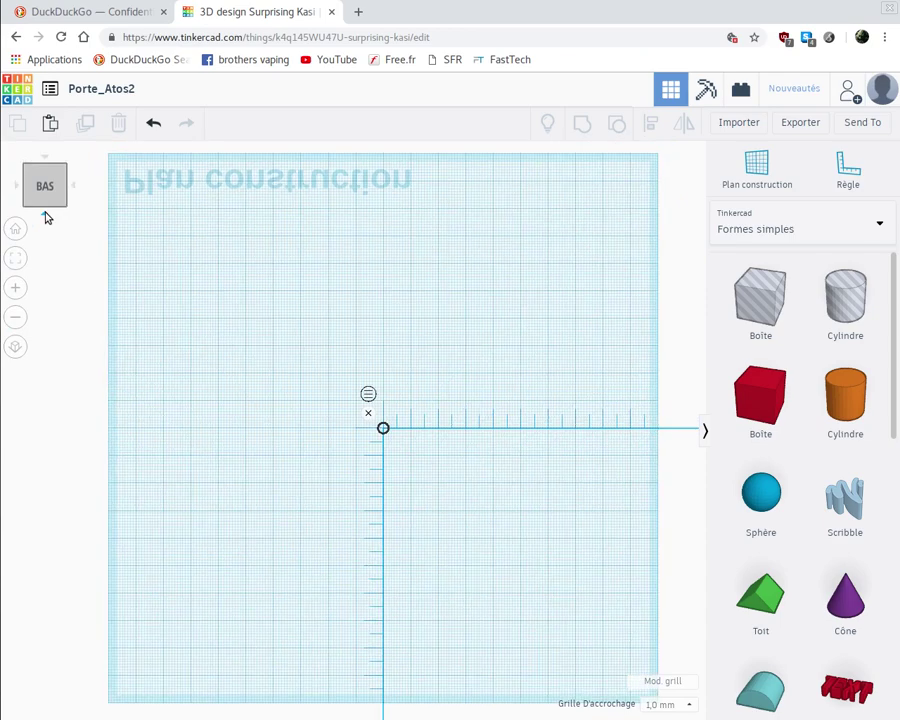
{"action": "left_click", "coordinate": [45, 216]}
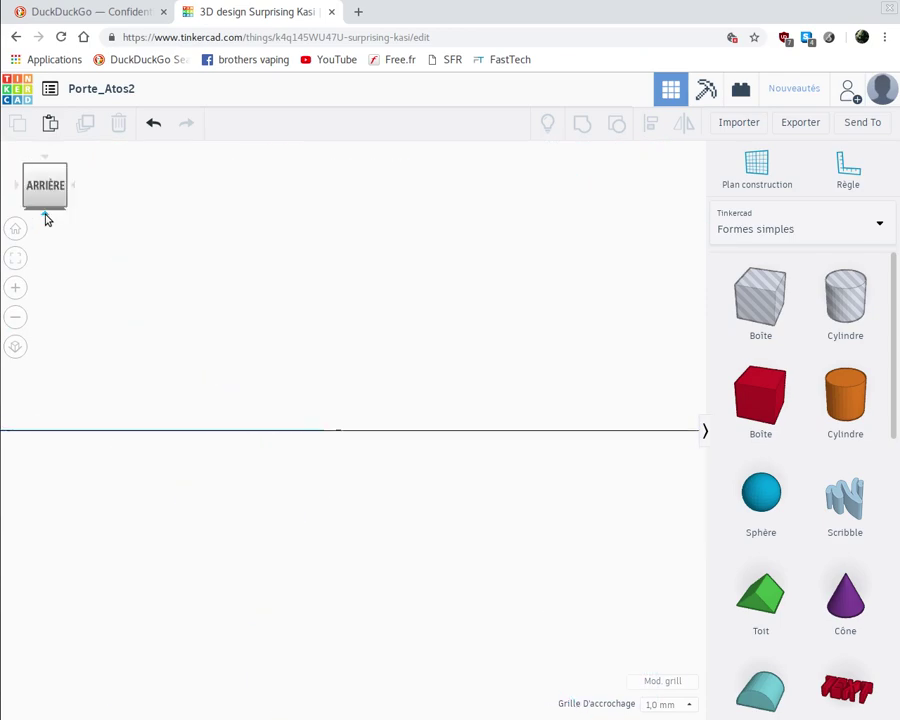
{"action": "left_click", "coordinate": [46, 217]}
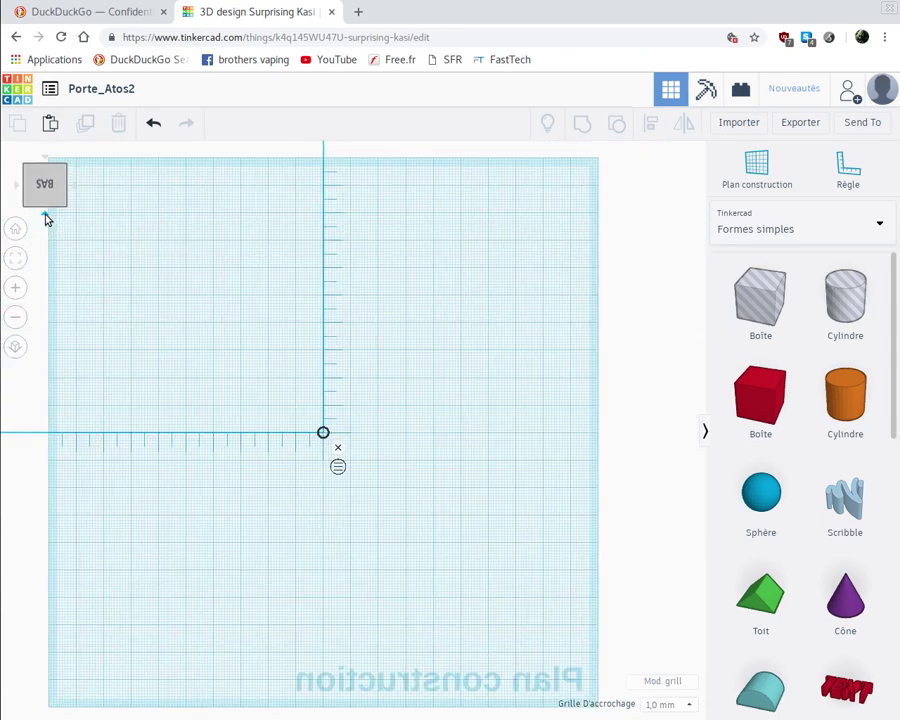
{"action": "left_click", "coordinate": [46, 217]}
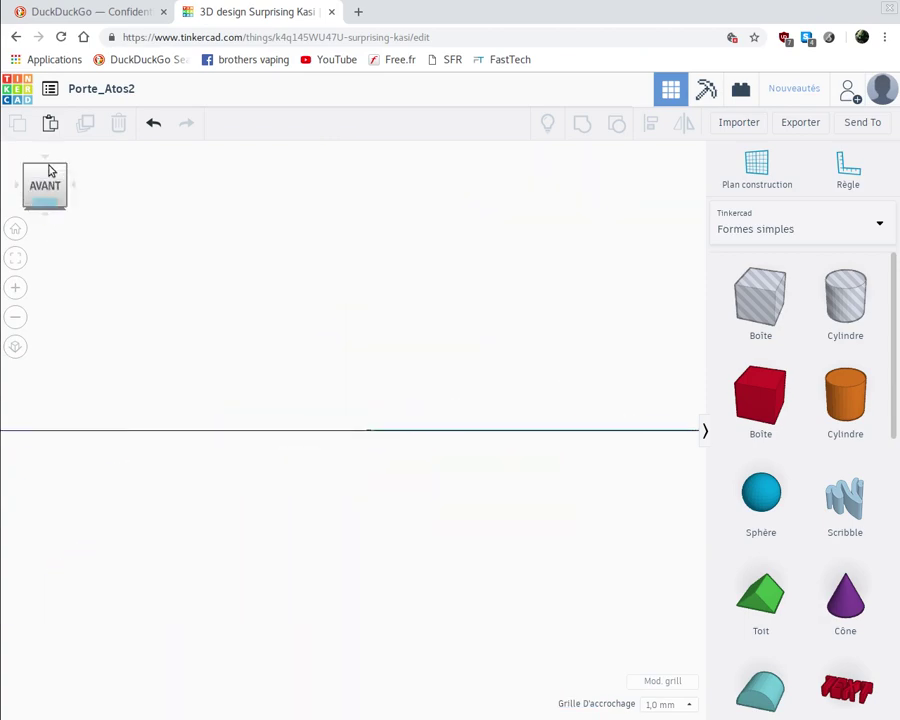
{"action": "left_click", "coordinate": [46, 164]}
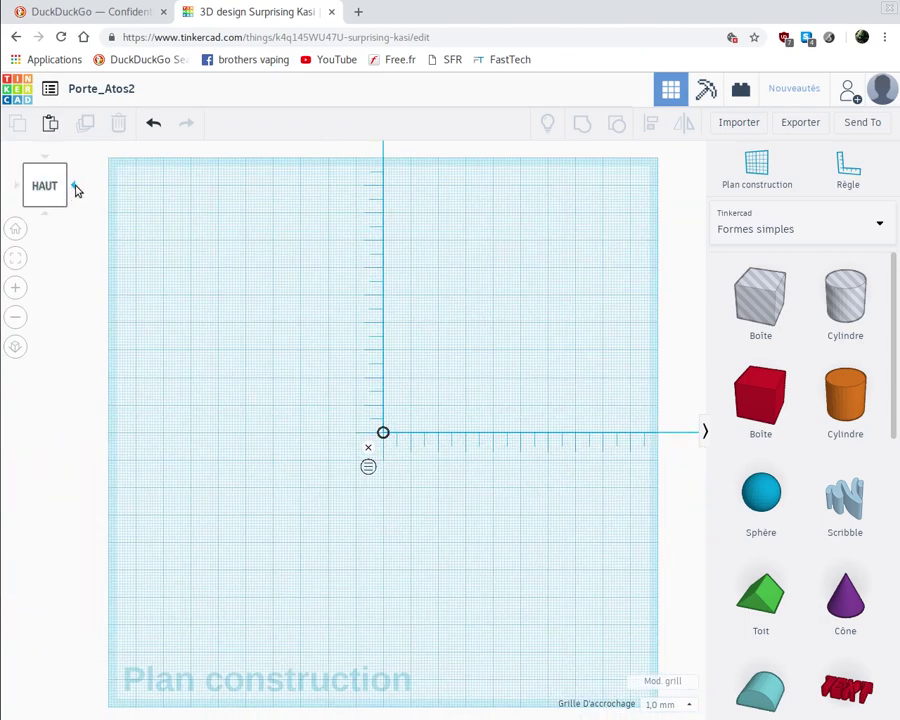
{"action": "left_click", "coordinate": [76, 188]}
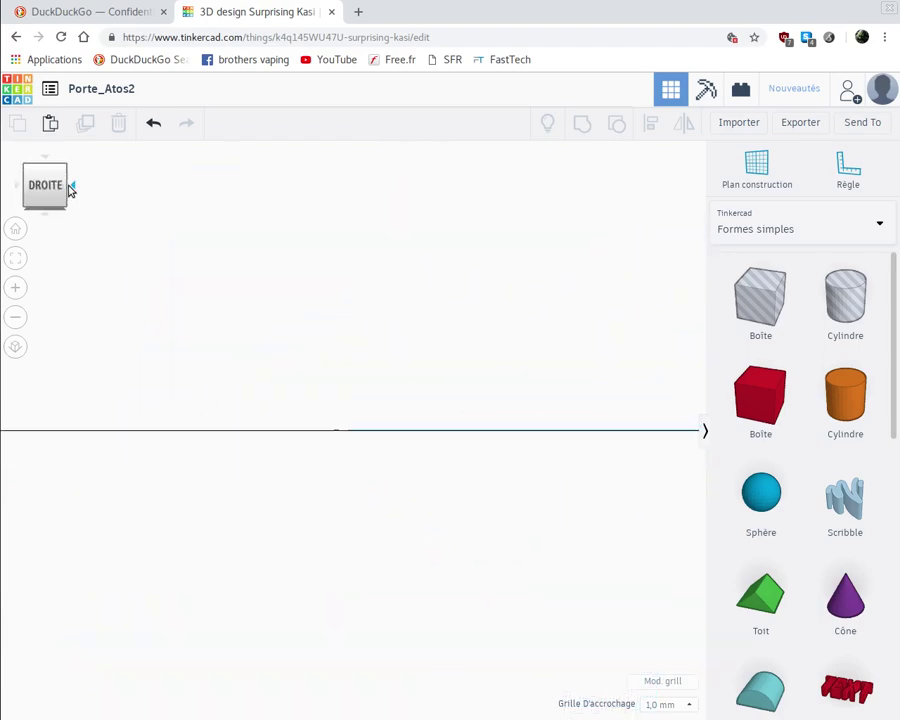
{"action": "left_click", "coordinate": [16, 189]}
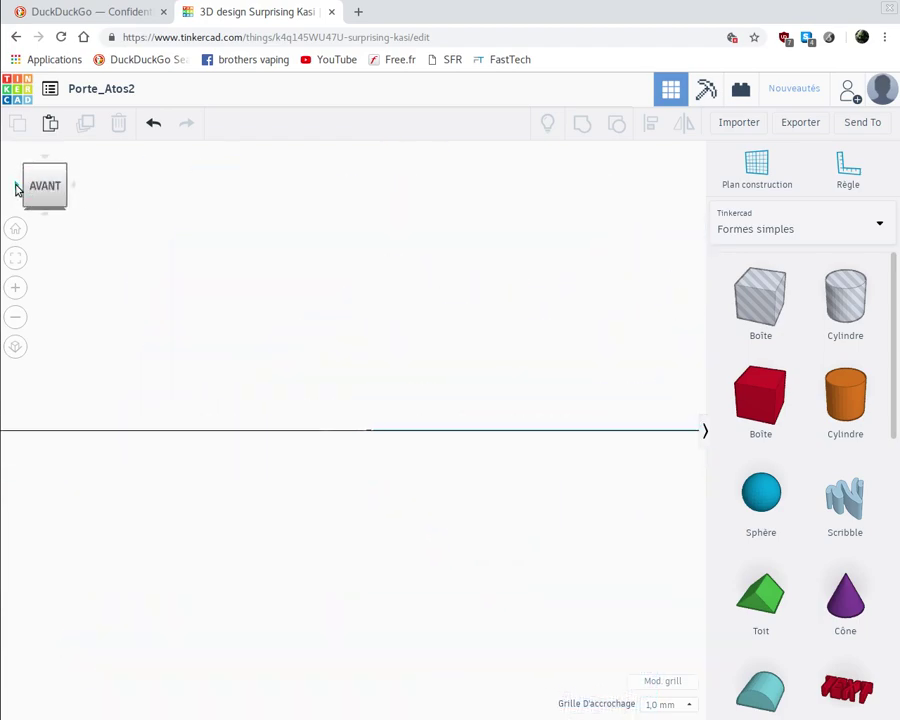
Step: Examine the workplane from each of its four upper corner views, ending at the front-right corner
{"action": "left_click", "coordinate": [67, 172]}
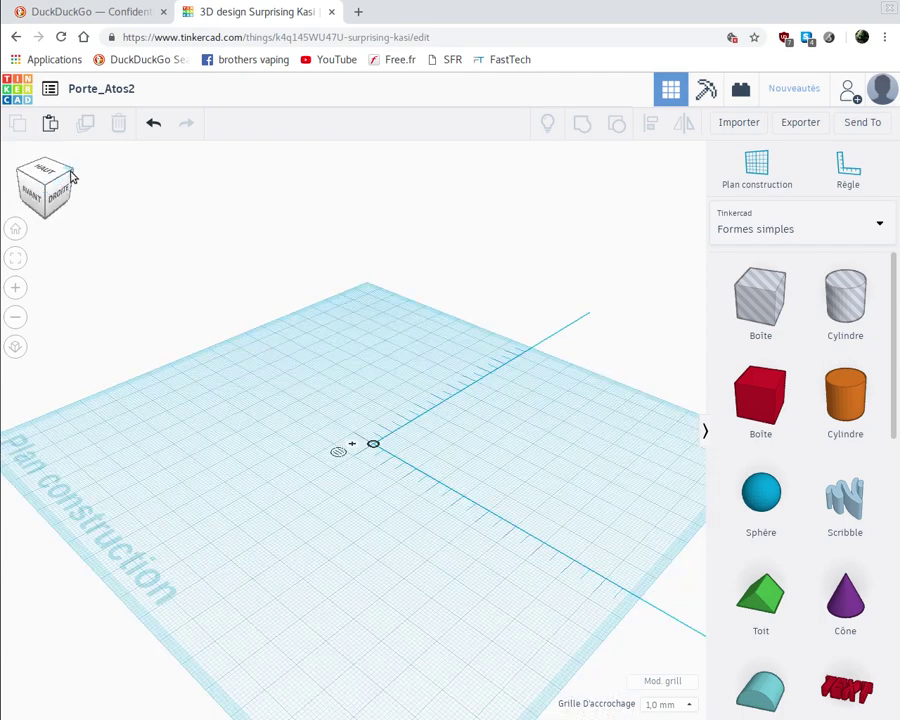
{"action": "left_click", "coordinate": [72, 177]}
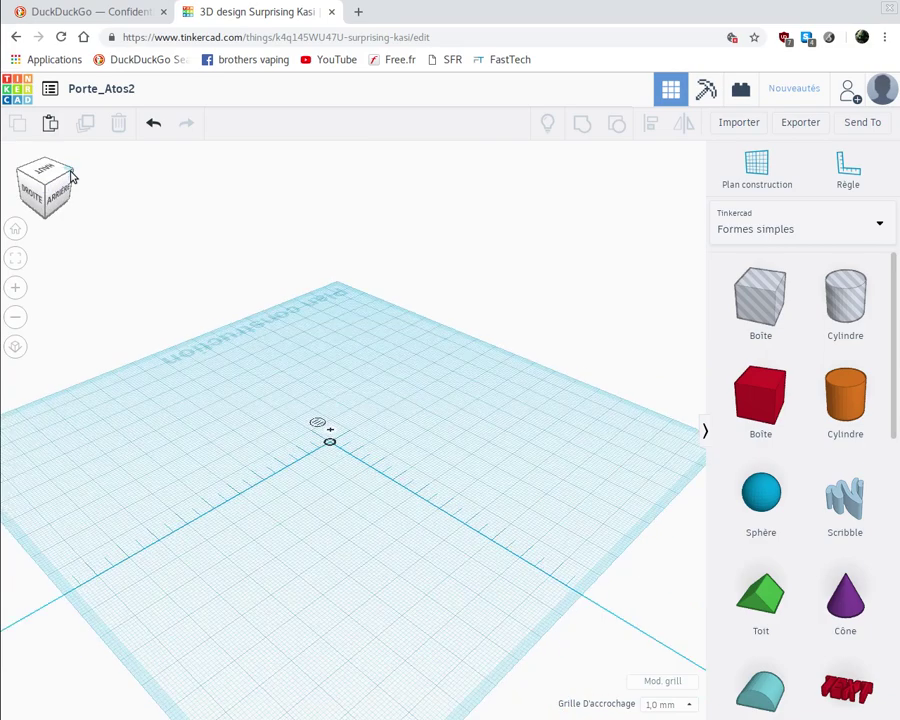
{"action": "left_click", "coordinate": [72, 177]}
{"action": "left_click", "coordinate": [72, 177]}
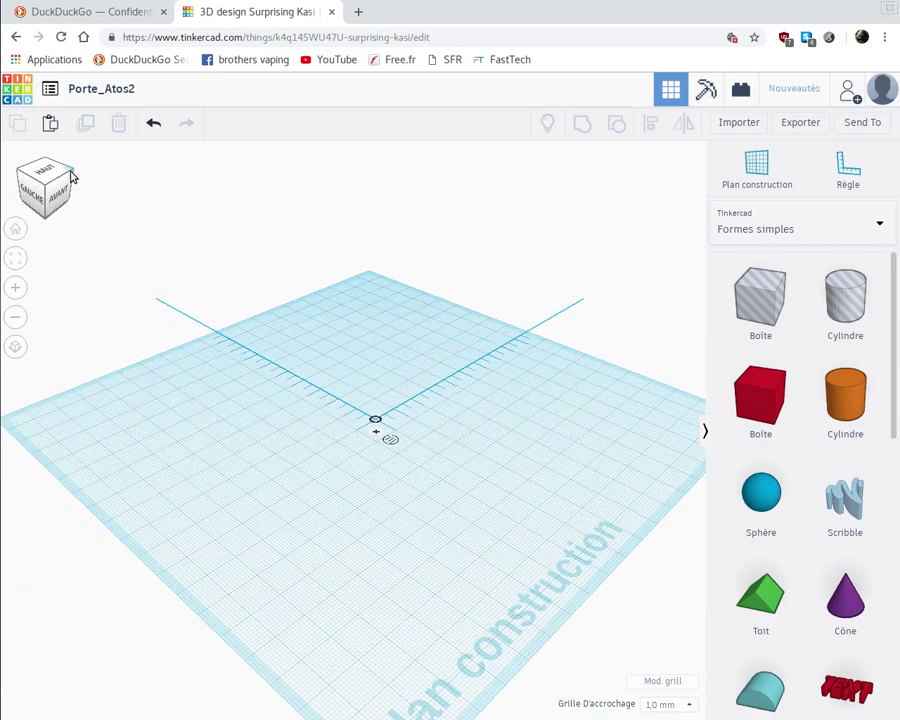
{"action": "left_click", "coordinate": [72, 177]}
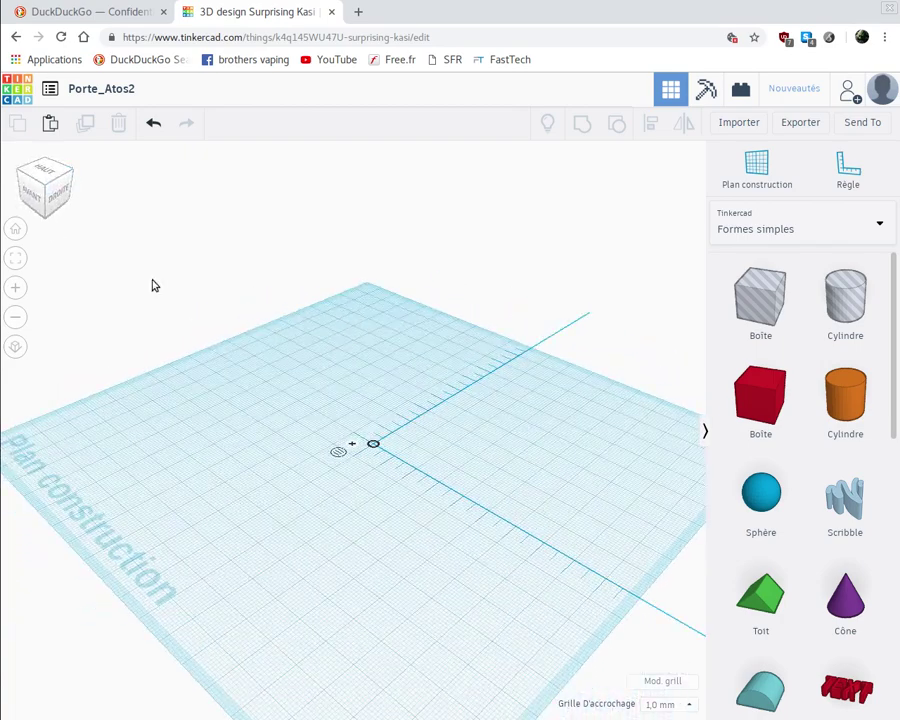
Step: From the top view, place a solid box with its front-left corner on the ruler's origin
{"action": "left_click", "coordinate": [47, 171]}
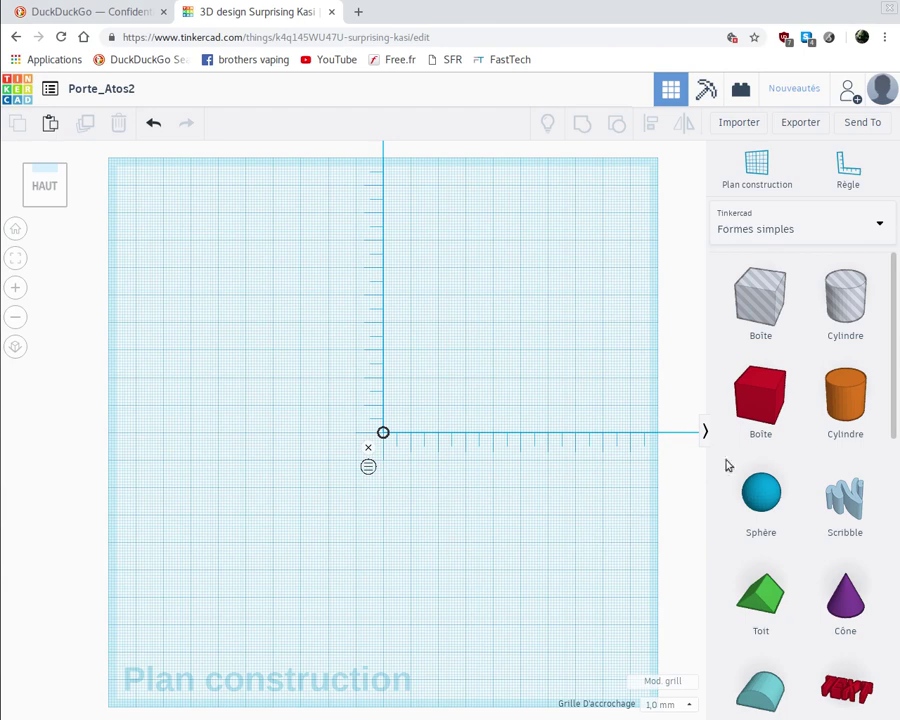
{"action": "left_click", "coordinate": [757, 396]}
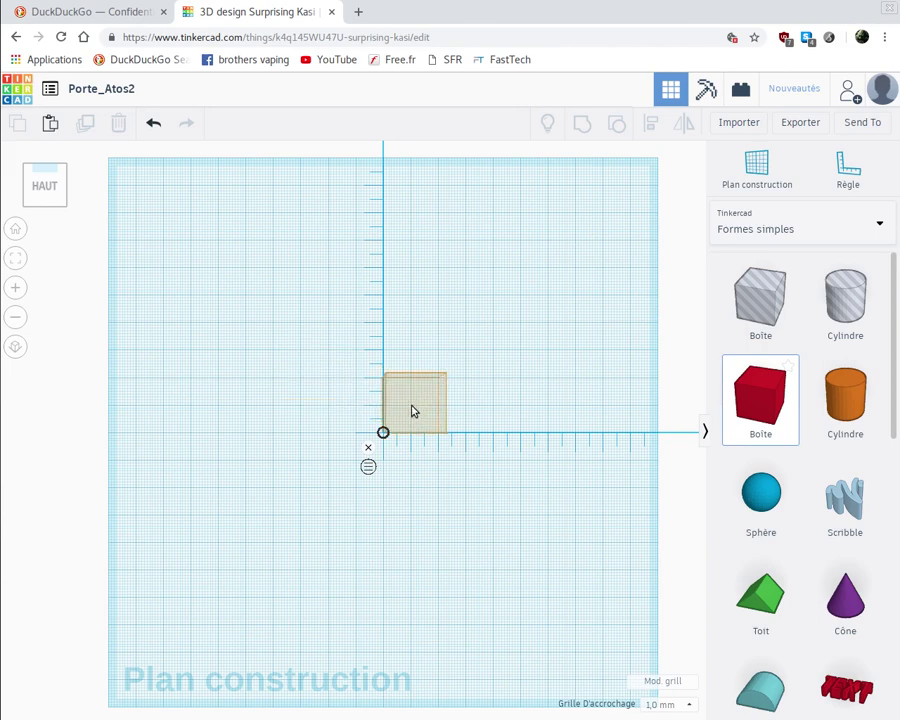
{"action": "left_click", "coordinate": [413, 410]}
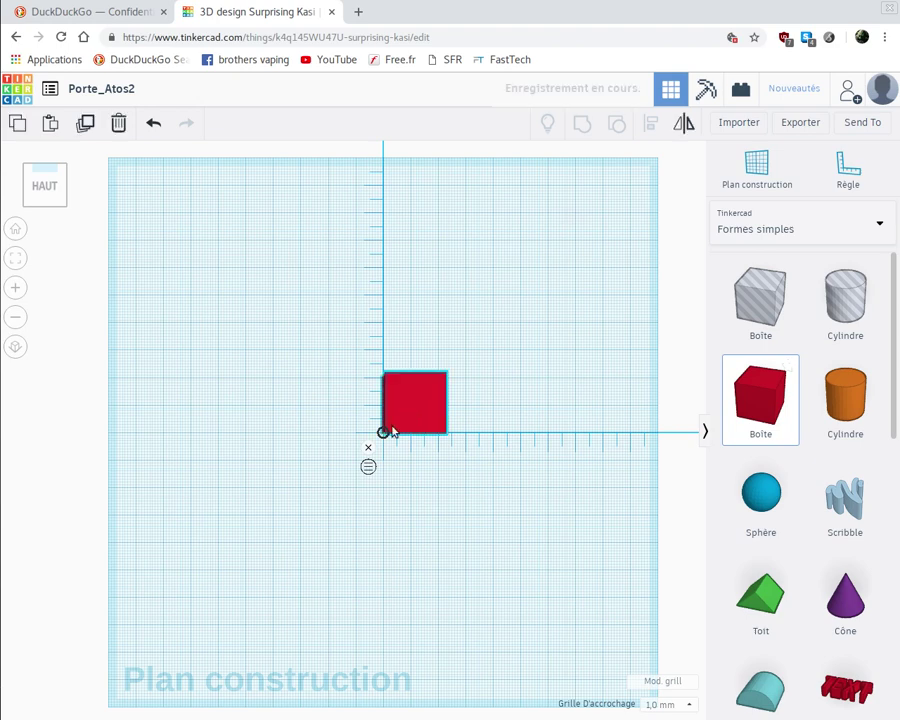
Step: Set the red box's footprint to 60 mm by 60 mm
{"action": "left_click", "coordinate": [337, 410]}
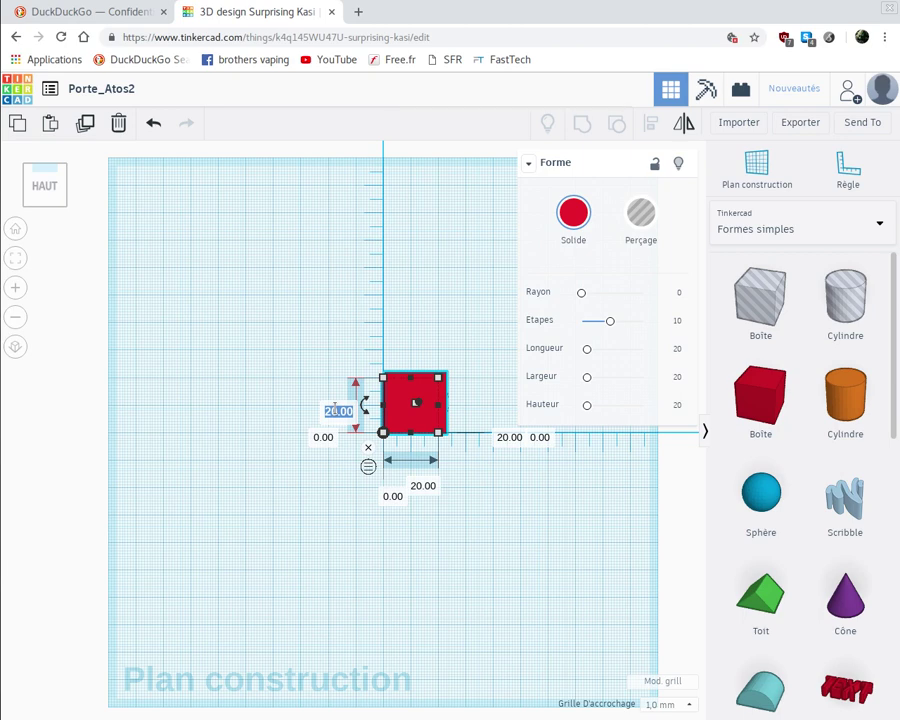
{"action": "type", "text": "5"}
{"action": "key", "text": "Return"}
{"action": "left_click", "coordinate": [410, 483]}
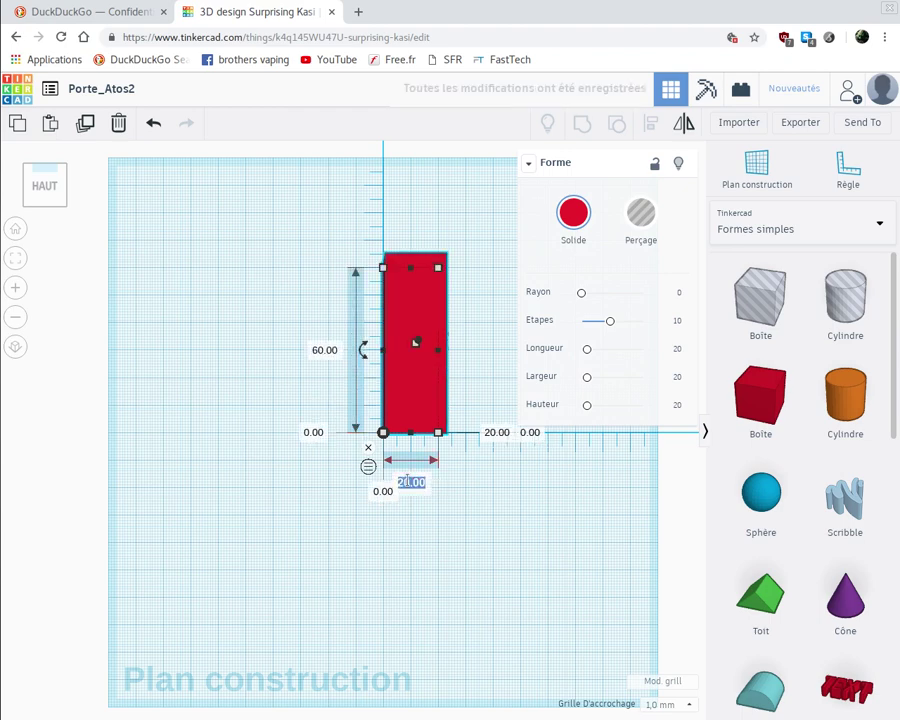
{"action": "type", "text": "60"}
{"action": "key", "text": "Return"}
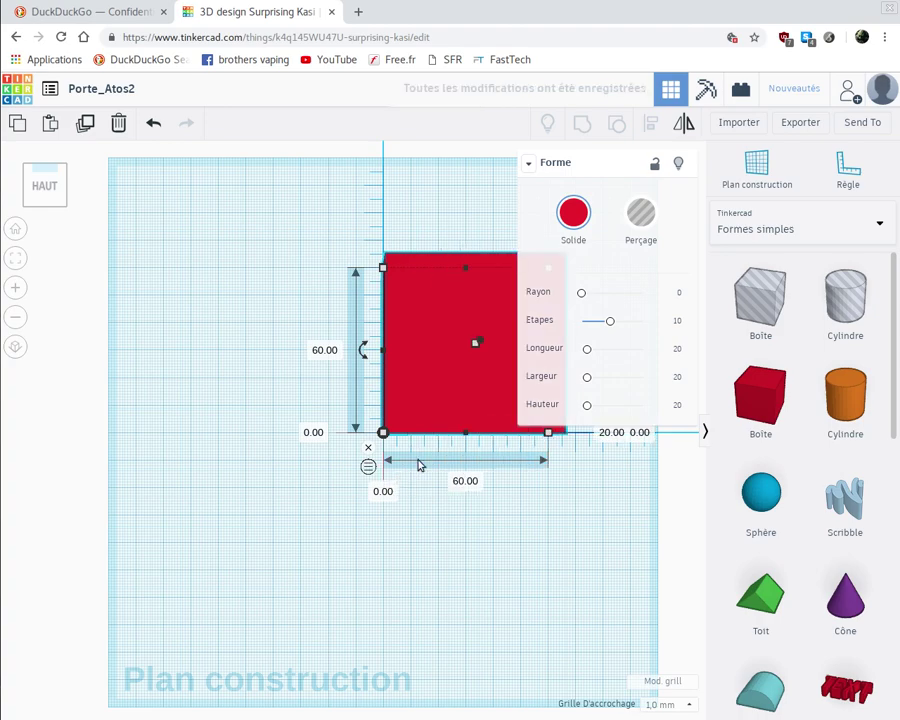
Step: Place a hole box in front of and to the left of the red box, offset -37 mm and -46 mm from the ruler's origin
{"action": "middle_click_drag", "start_coordinate": [472, 536], "coordinate": [396, 556]}
{"action": "left_click", "coordinate": [412, 290]}
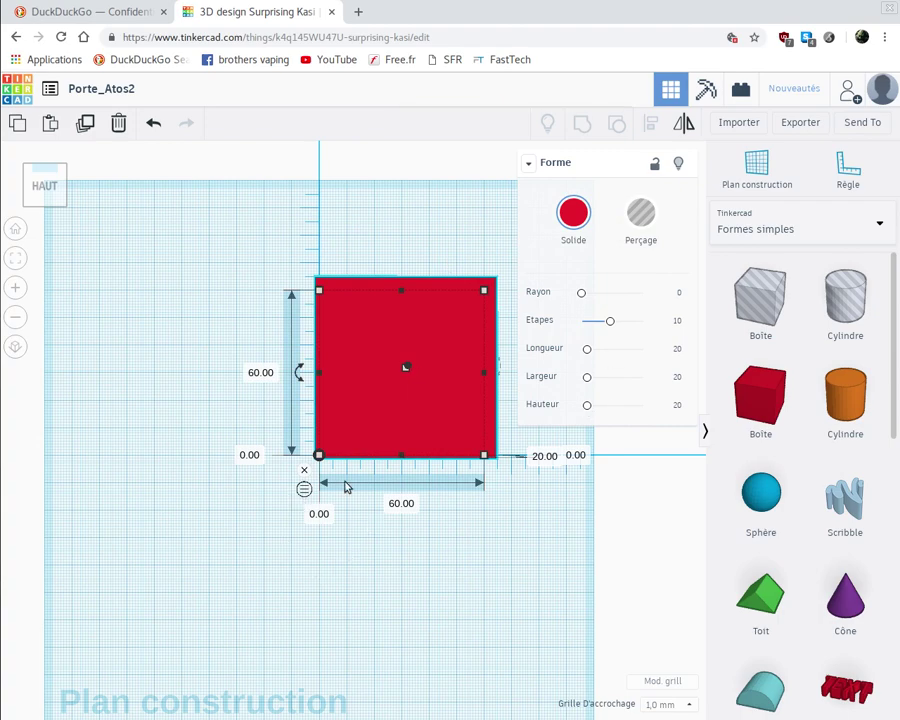
{"action": "right_click_drag", "start_coordinate": [346, 484], "coordinate": [356, 560]}
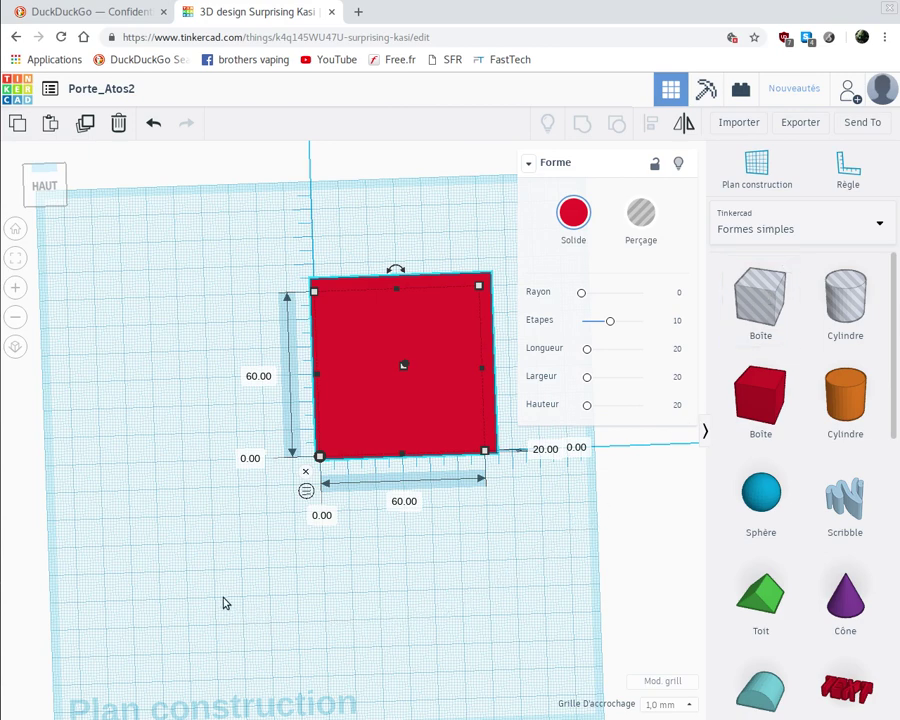
{"action": "left_click", "coordinate": [462, 514]}
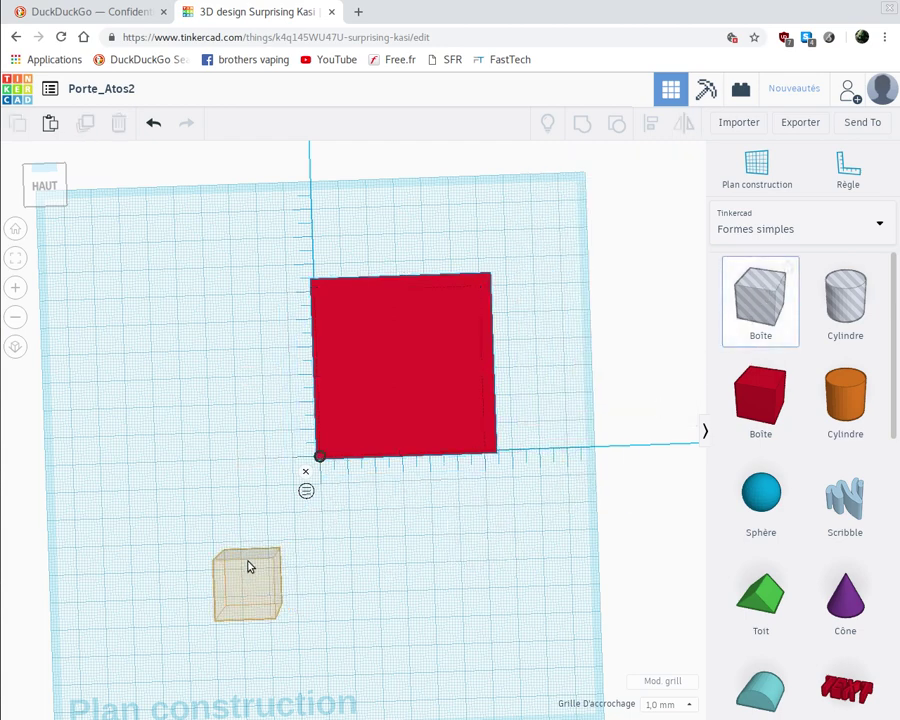
{"action": "left_click", "coordinate": [257, 548]}
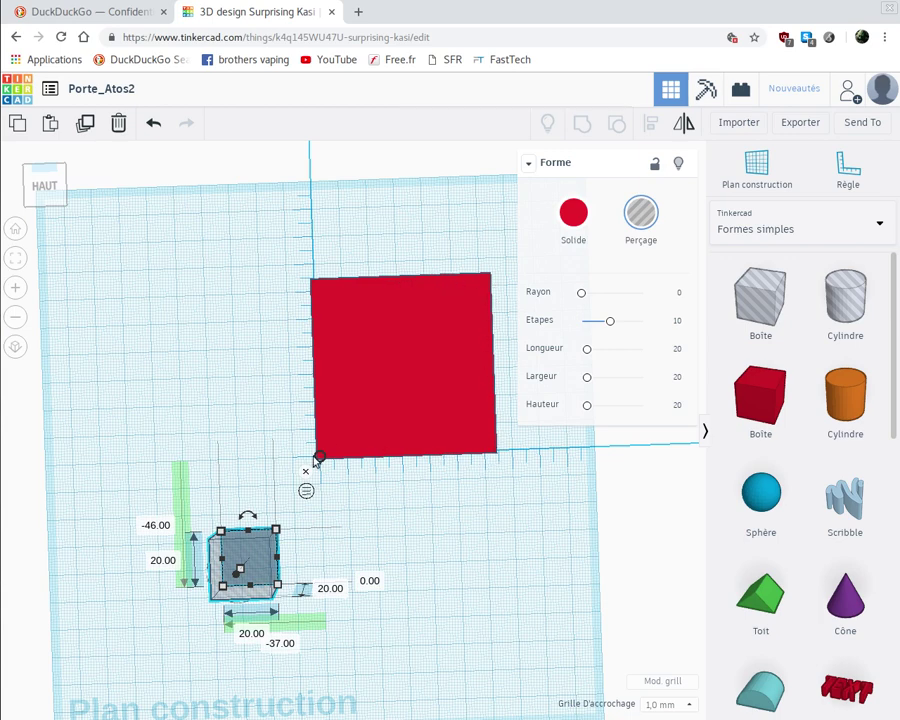
Step: Set the hole box's footprint to 58 mm by 58 mm
{"action": "left_click", "coordinate": [171, 560]}
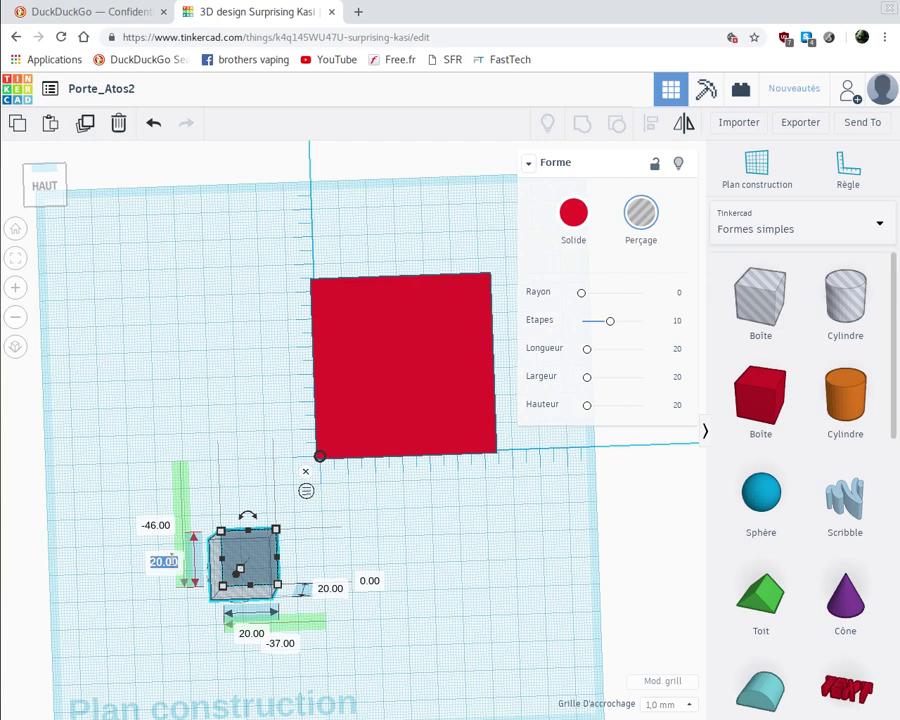
{"action": "type", "text": "58"}
{"action": "key", "text": "Return"}
{"action": "left_click", "coordinate": [251, 634]}
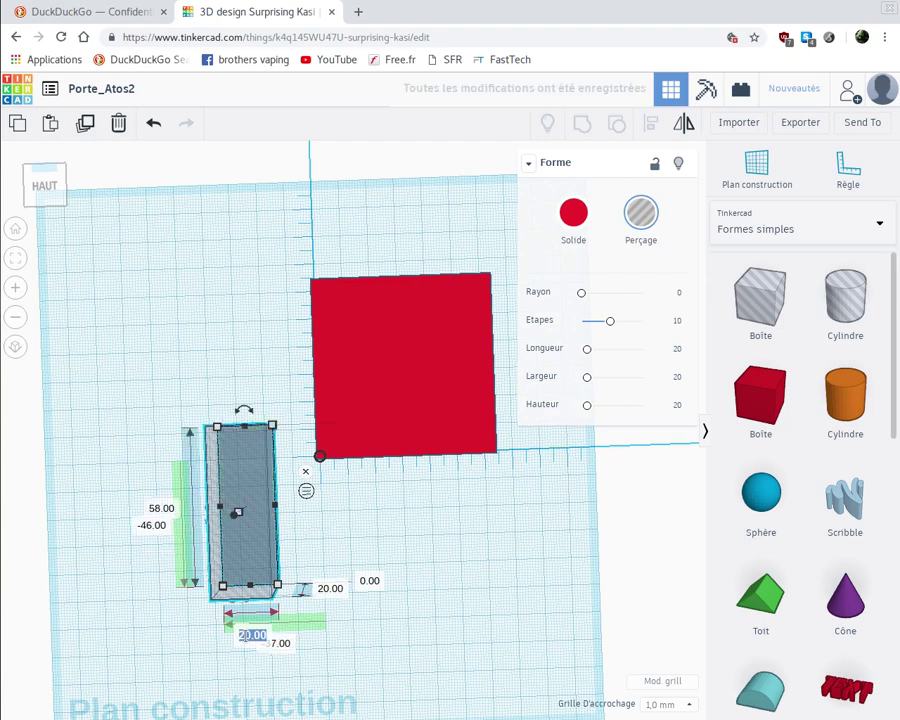
{"action": "type", "text": "58"}
{"action": "key", "text": "Return"}
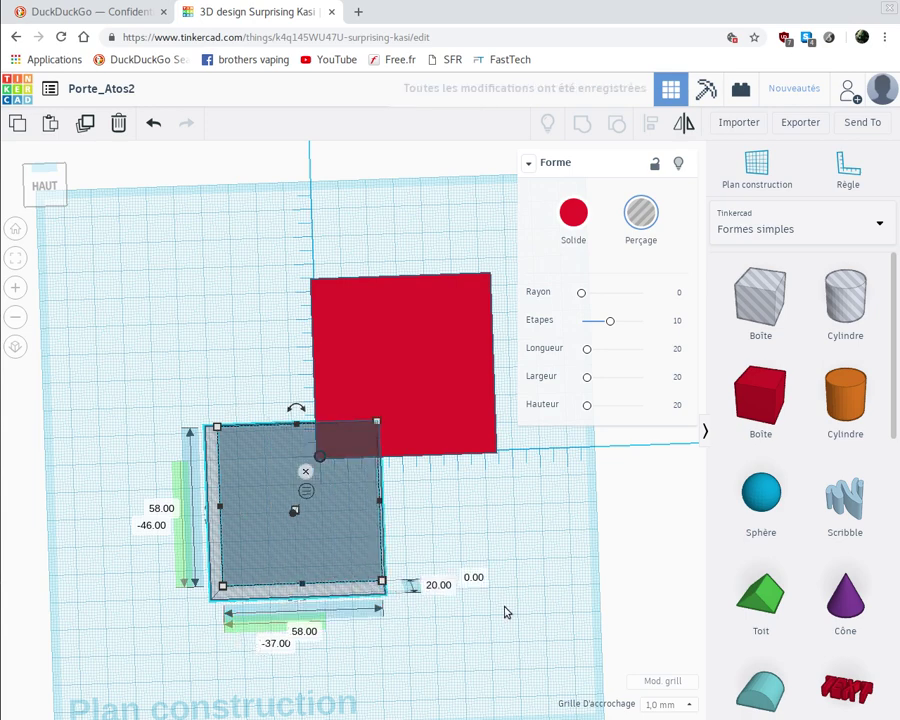
Step: Raise the hole box 1 mm above the workplane
{"action": "right_click_drag", "start_coordinate": [489, 614], "coordinate": [476, 470]}
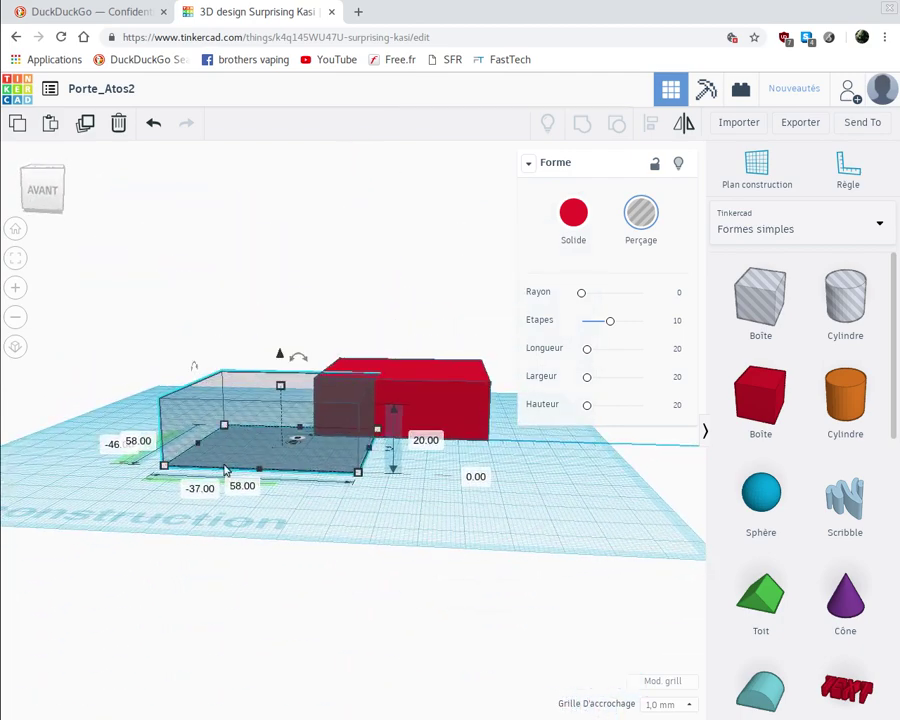
{"action": "left_click", "coordinate": [475, 478]}
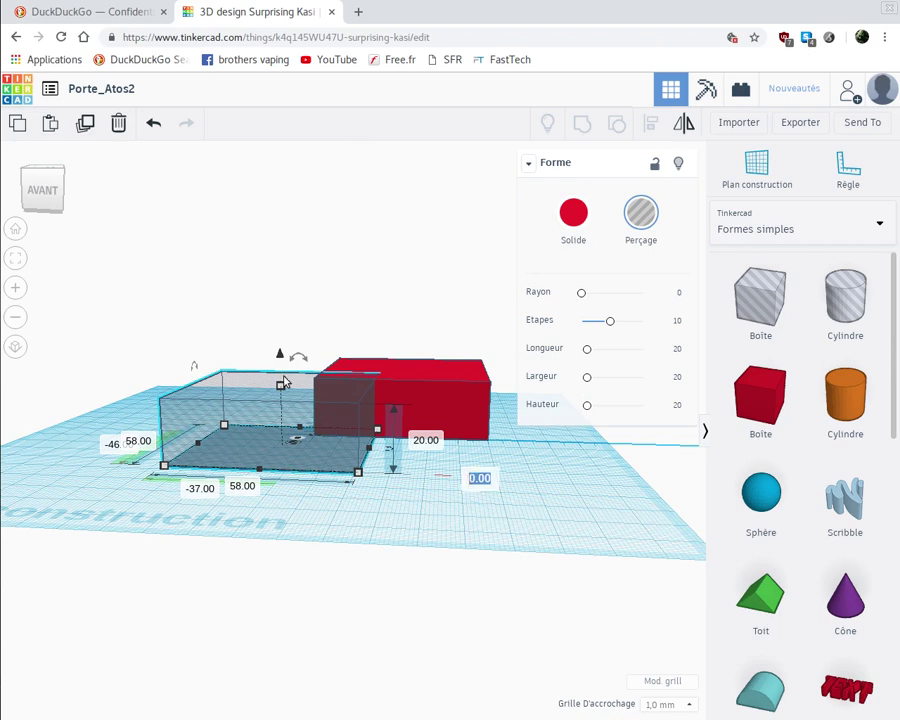
{"action": "mouse_move", "coordinate": [282, 355]}
{"action": "left_mouse_down"}
{"action": "mouse_move", "coordinate": [290, 352]}
{"action": "mouse_move", "coordinate": [282, 320]}
{"action": "mouse_move", "coordinate": [305, 253]}
{"action": "mouse_move", "coordinate": [297, 357]}
{"action": "left_mouse_up"}
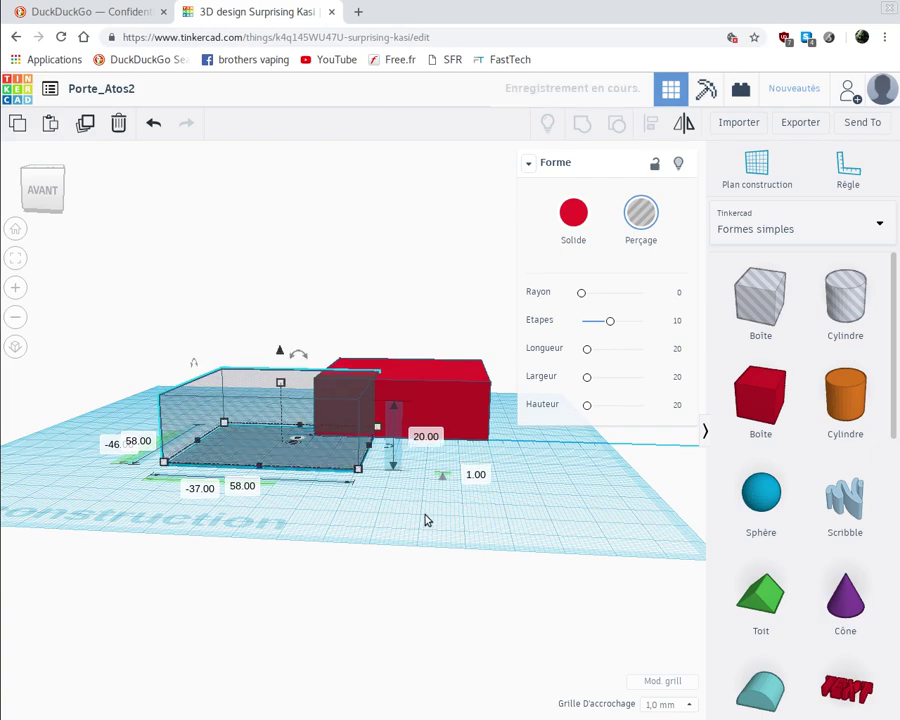
{"action": "left_click", "coordinate": [385, 503]}
Step: Move the hole box into the red box, offset 1 mm from the ruler's origin in both width and depth
{"action": "right_click_drag", "start_coordinate": [428, 510], "coordinate": [452, 579]}
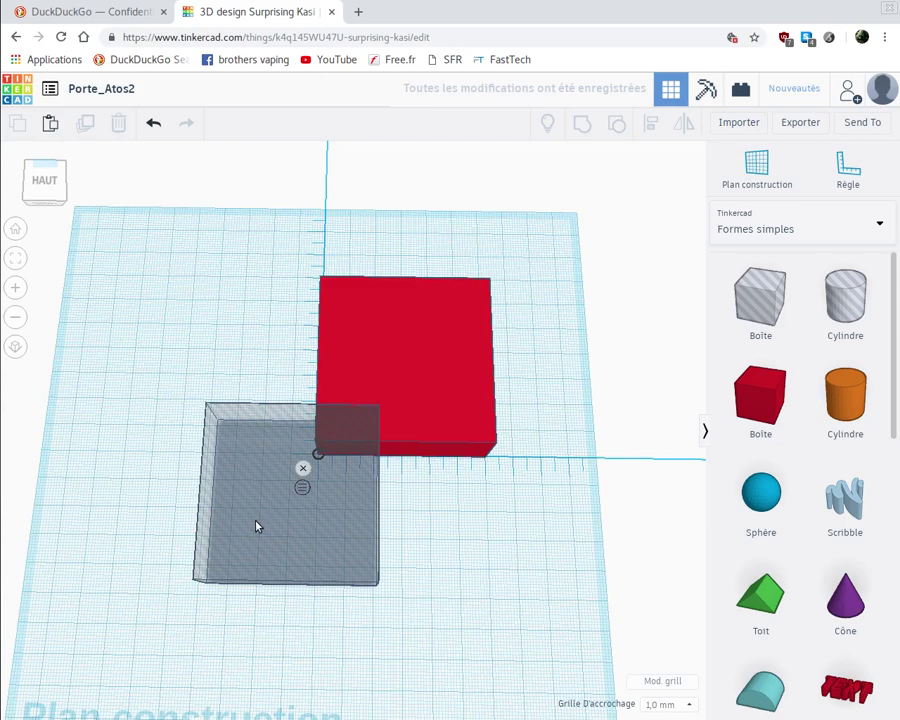
{"action": "left_click_drag", "start_coordinate": [336, 452], "coordinate": [379, 389]}
{"action": "left_click", "coordinate": [319, 510]}
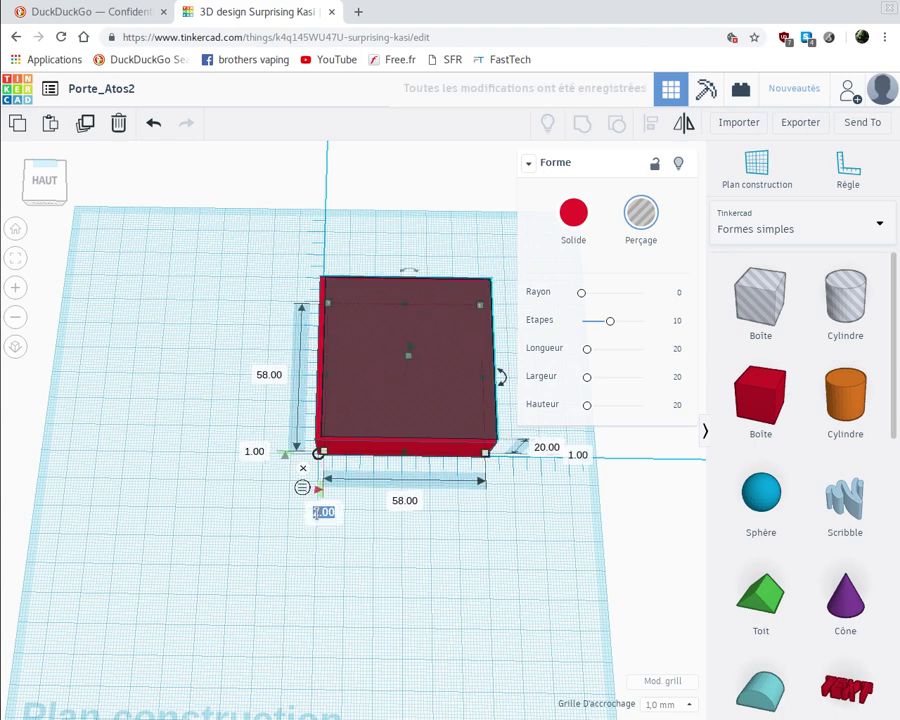
{"action": "type", "text": "1"}
{"action": "key", "text": "Return"}
Step: Group the hole box with the red box to hollow it out
{"action": "mouse_move", "coordinate": [429, 539]}
{"action": "right_mouse_down"}
{"action": "mouse_move", "coordinate": [426, 440]}
{"action": "mouse_move", "coordinate": [432, 544]}
{"action": "mouse_move", "coordinate": [438, 530]}
{"action": "right_mouse_up"}
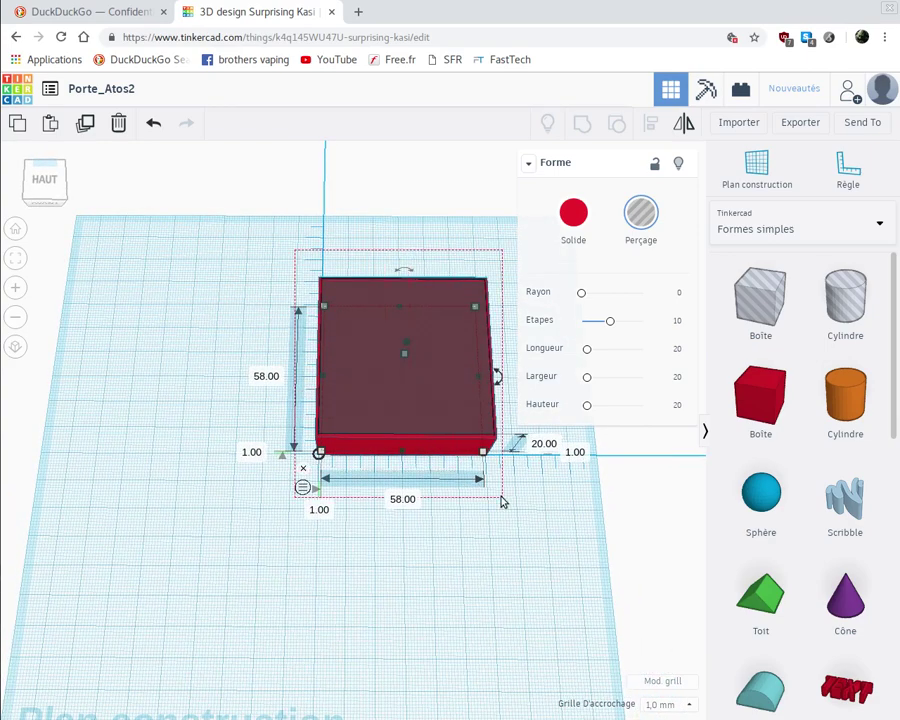
{"action": "left_click", "coordinate": [478, 448], "text": "shift"}
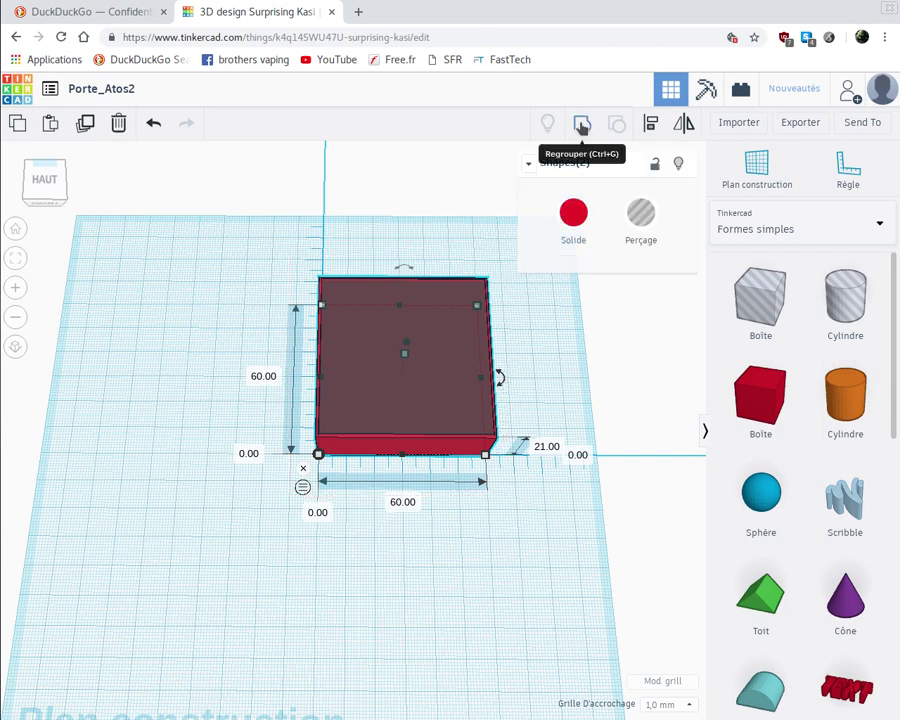
{"action": "left_click", "coordinate": [582, 123]}
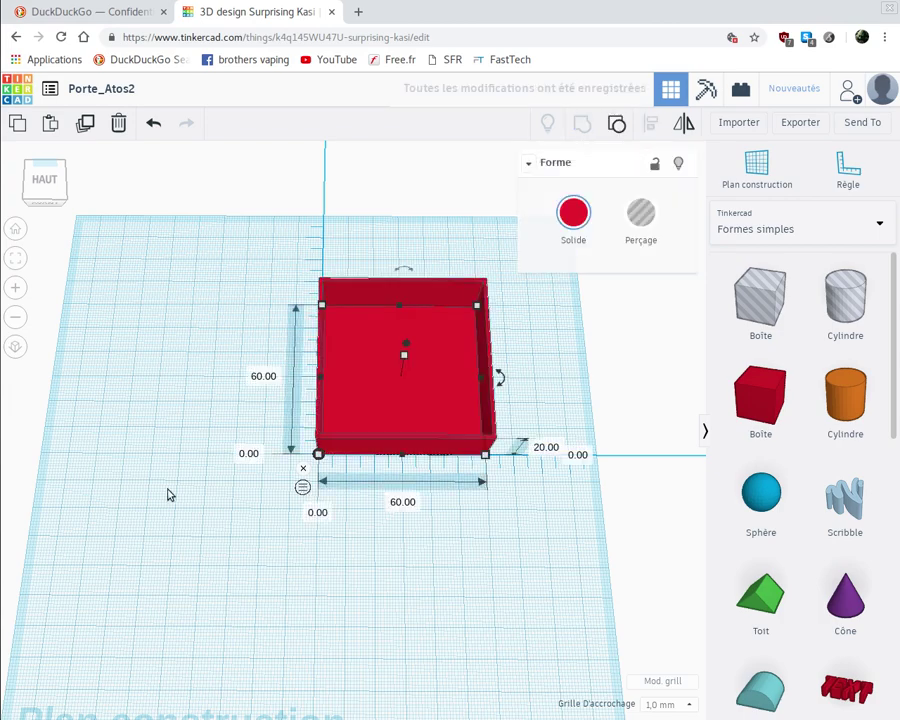
Step: Place a hole cylinder in front of and to the left of the hollow box, offset -33 mm and -32 mm from the ruler's origin
{"action": "right_click_drag", "start_coordinate": [281, 531], "coordinate": [277, 649]}
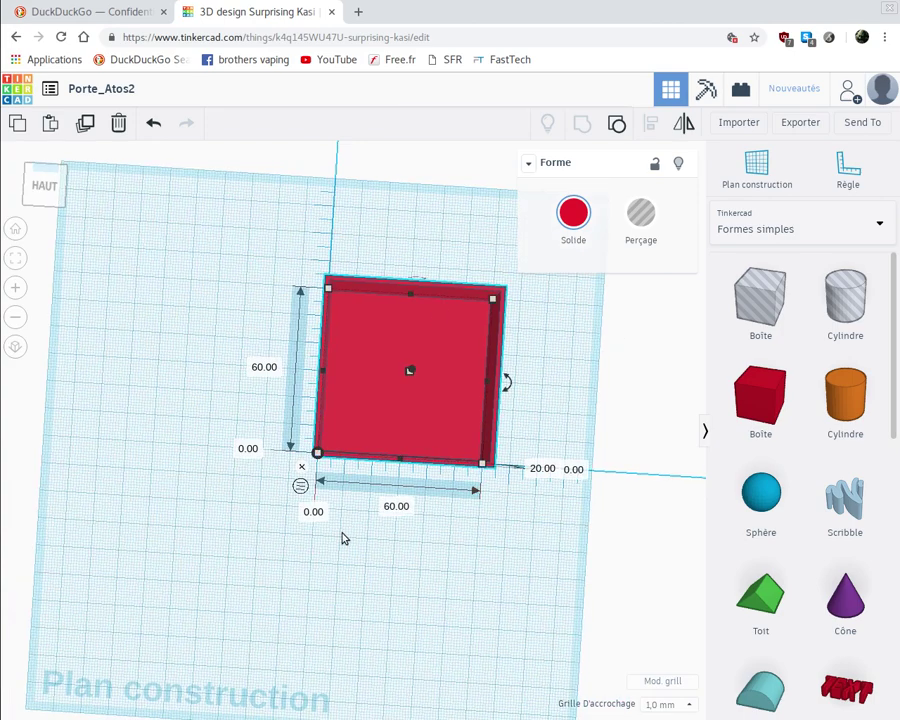
{"action": "right_click_drag", "start_coordinate": [394, 580], "coordinate": [388, 582]}
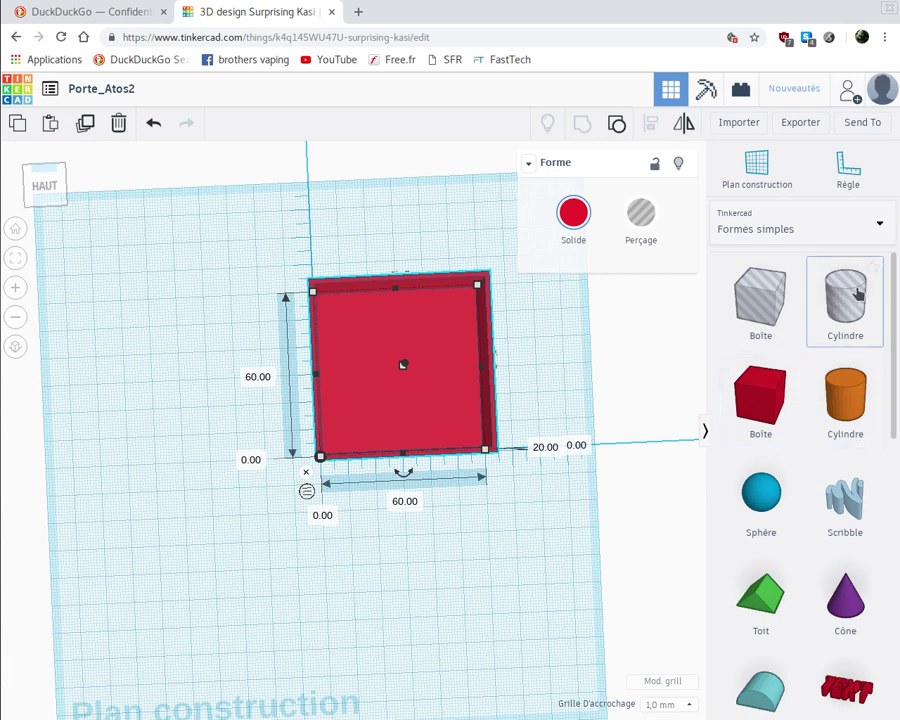
{"action": "left_click_drag", "start_coordinate": [849, 293], "coordinate": [258, 525]}
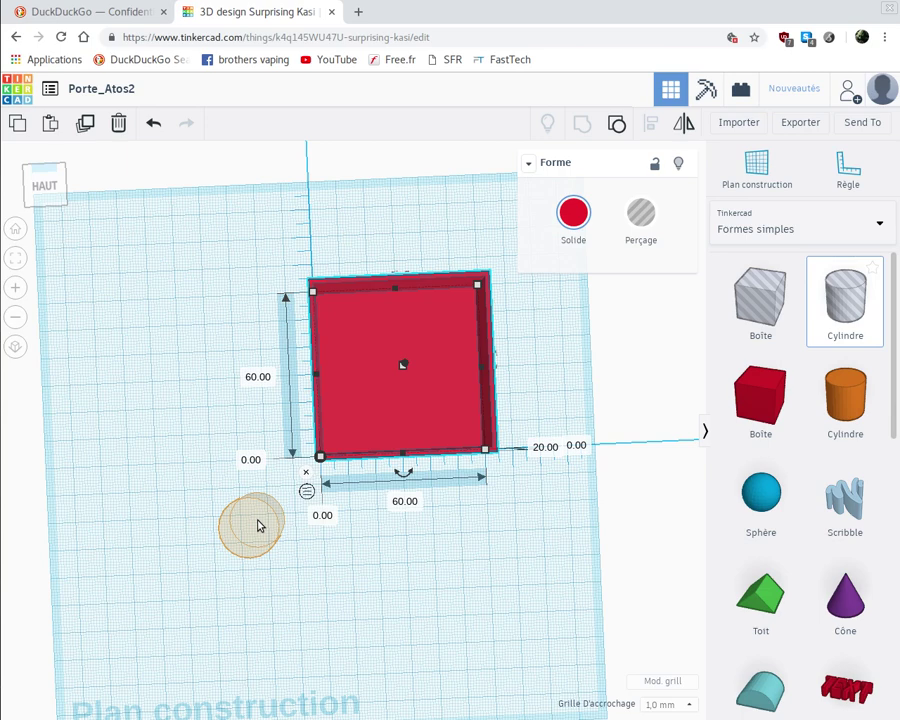
{"action": "left_click_drag", "start_coordinate": [258, 525], "coordinate": [258, 525]}
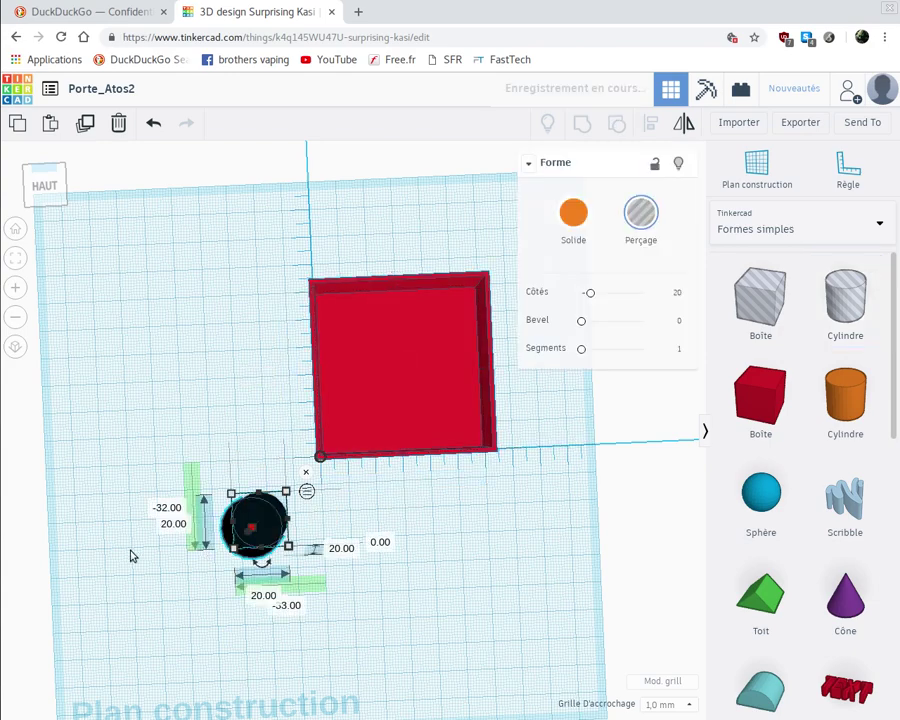
Step: Set the hole cylinder's footprint to 27 mm by 27 mm
{"action": "left_click", "coordinate": [173, 524]}
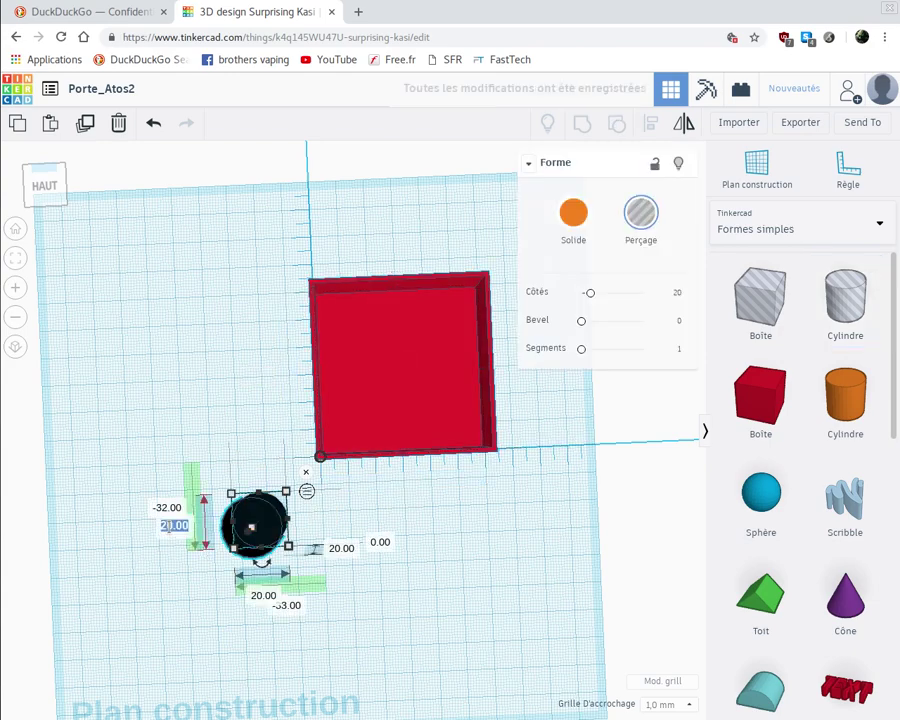
{"action": "type", "text": "27"}
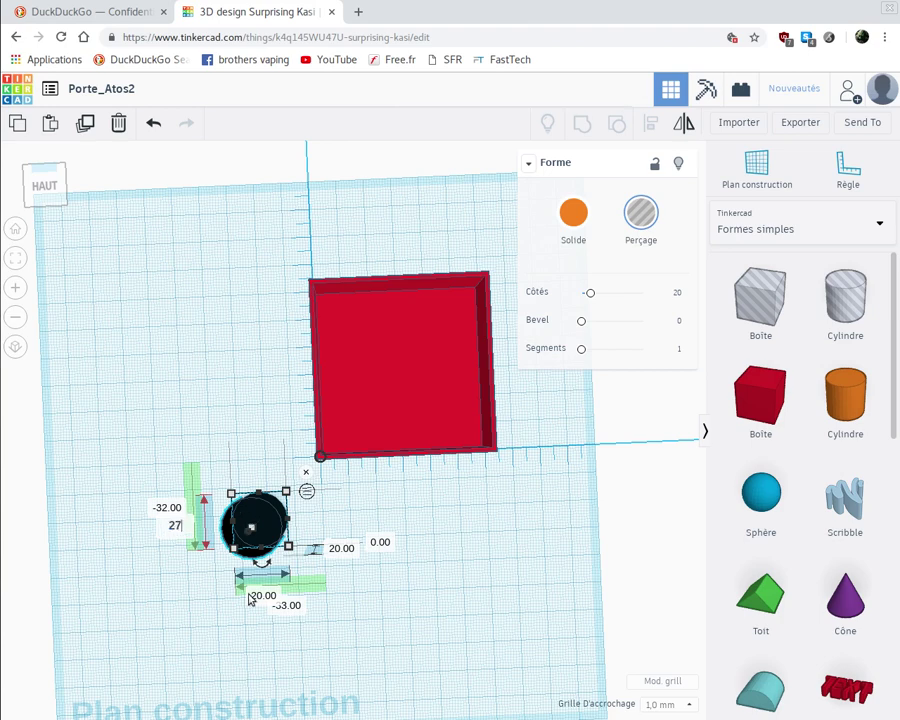
{"action": "left_click", "coordinate": [264, 597]}
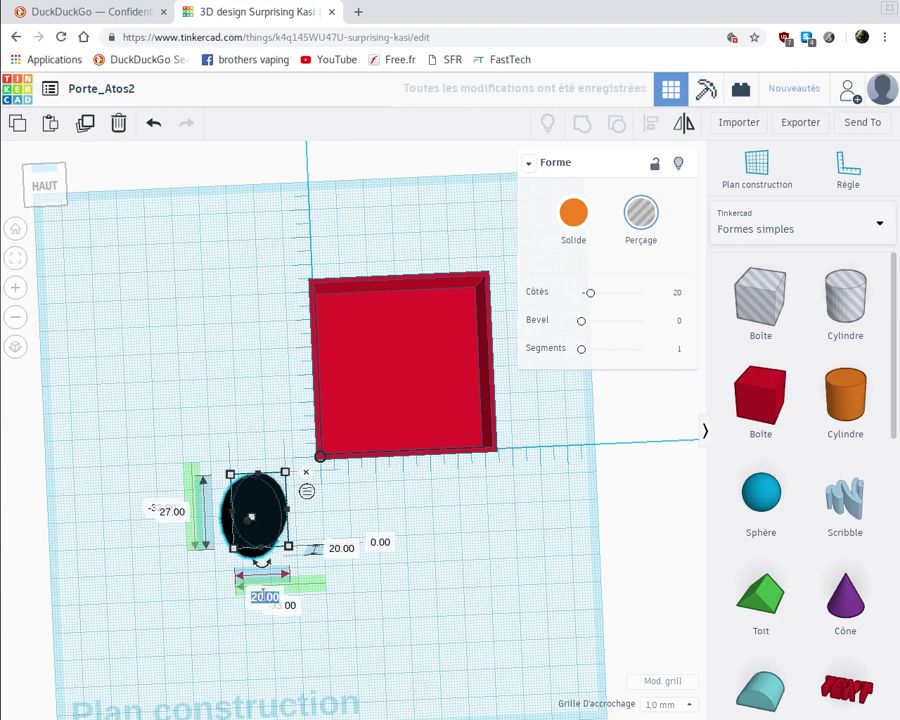
{"action": "type", "text": "27"}
{"action": "key", "text": "Return"}
{"action": "left_click", "coordinate": [323, 530]}
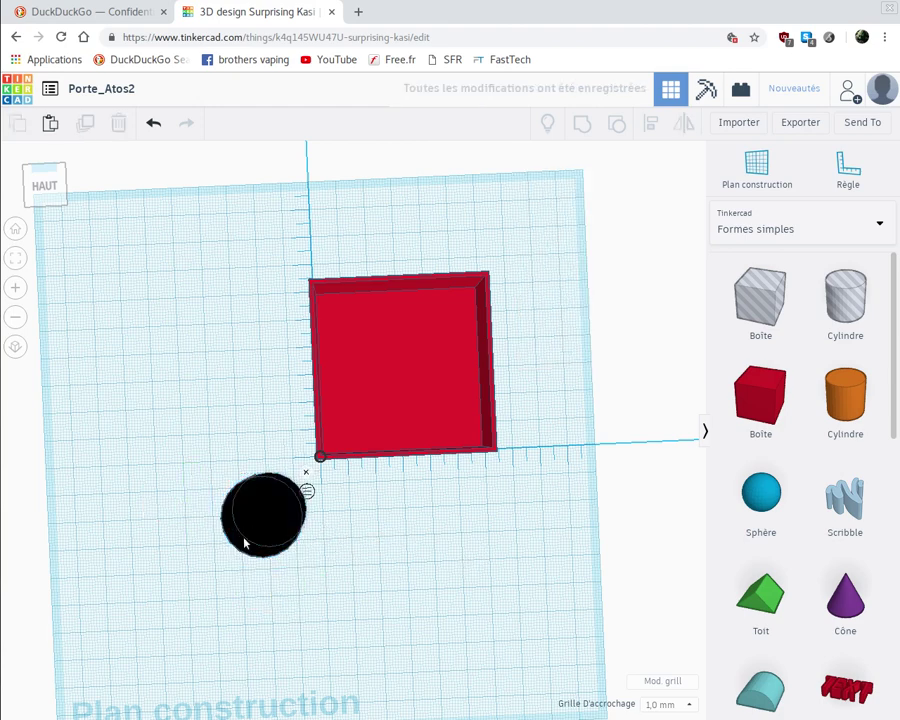
Step: Move the hole cylinder into the hollow box's front-left corner, offset 4 mm in width and 2 mm in depth from the ruler's origin
{"action": "left_click_drag", "start_coordinate": [253, 540], "coordinate": [360, 428]}
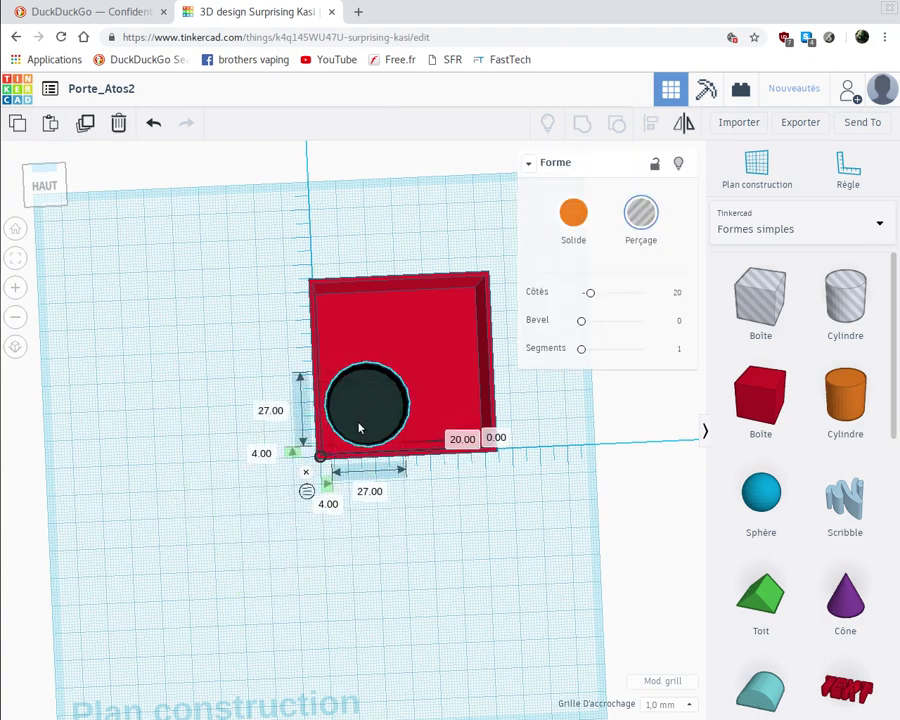
{"action": "left_click_drag", "start_coordinate": [360, 428], "coordinate": [360, 426]}
{"action": "scroll", "coordinate": [417, 591], "scroll_direction": "up", "scroll_amount": 1}
{"action": "scroll", "coordinate": [417, 591], "scroll_direction": "up", "scroll_amount": 4}
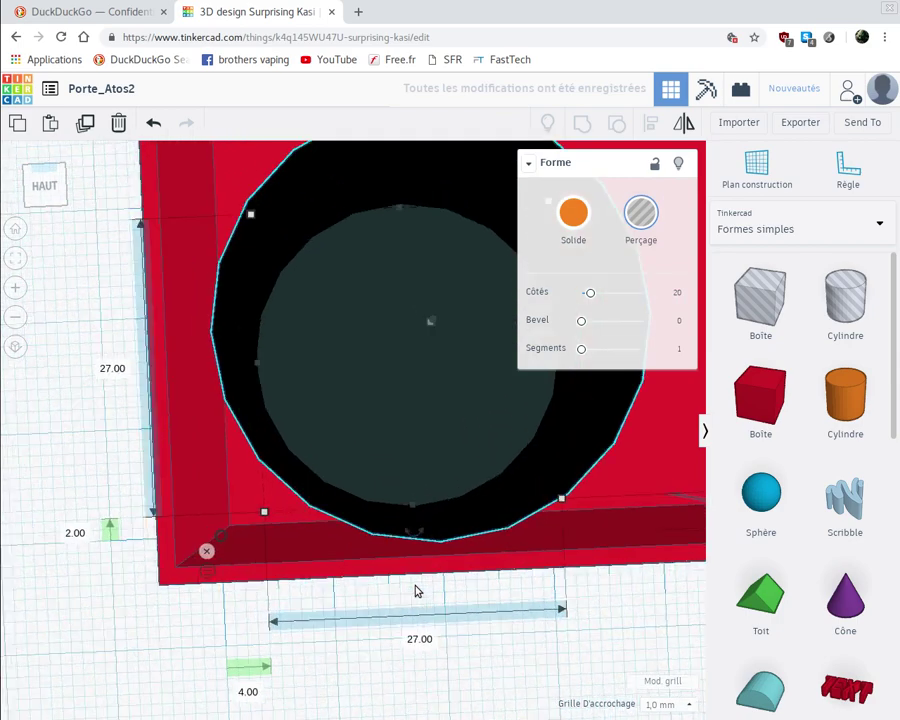
{"action": "scroll", "coordinate": [405, 588], "scroll_direction": "down", "scroll_amount": 5}
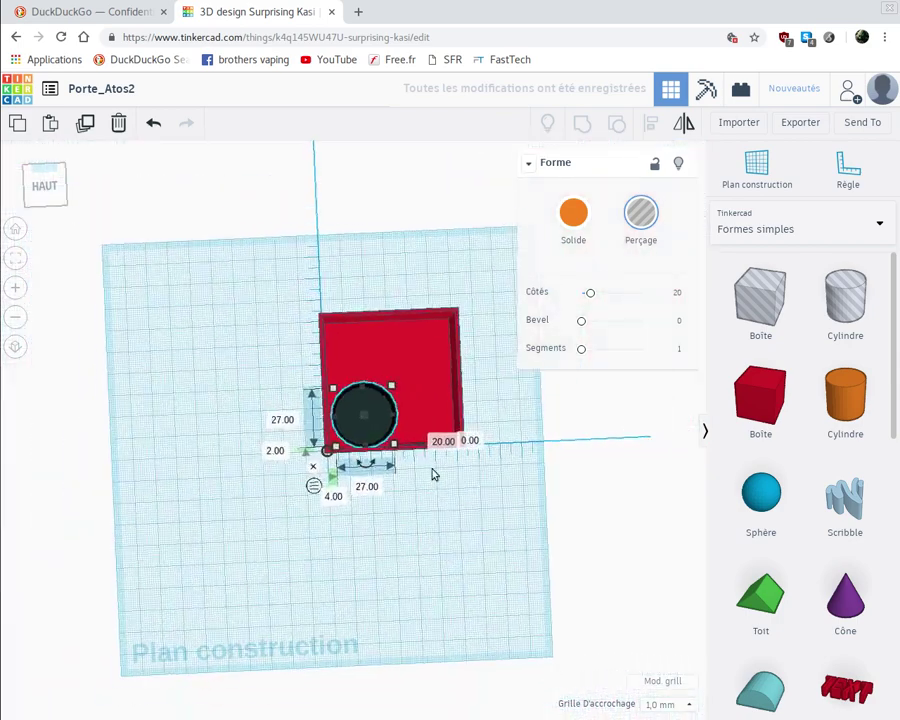
Step: Shift the hole cylinder toward the box's left wall until its width offset is 2 mm
{"action": "left_click", "coordinate": [443, 441]}
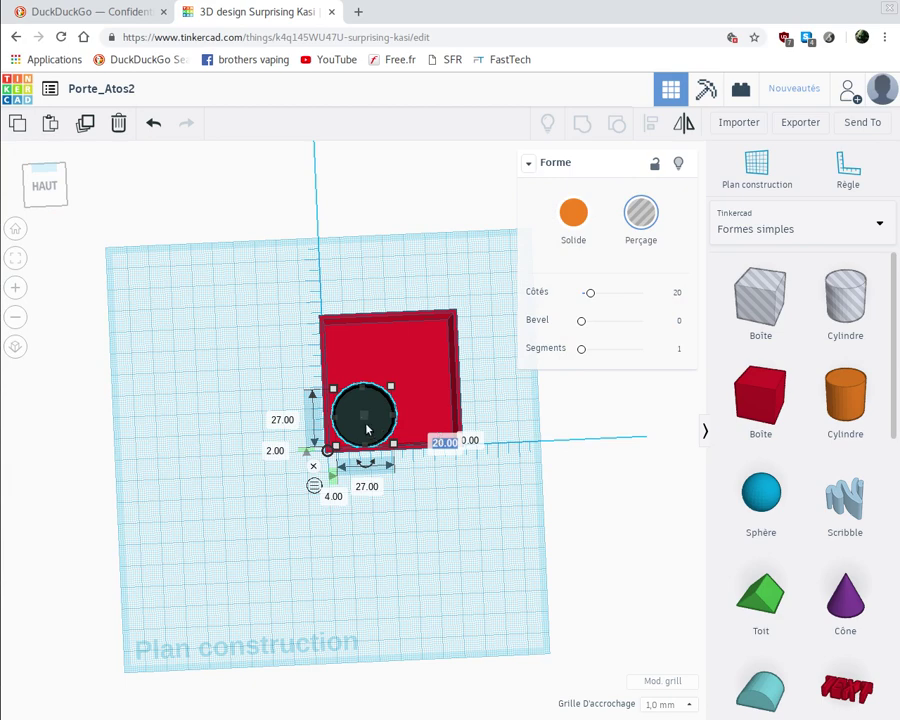
{"action": "left_click", "coordinate": [365, 428]}
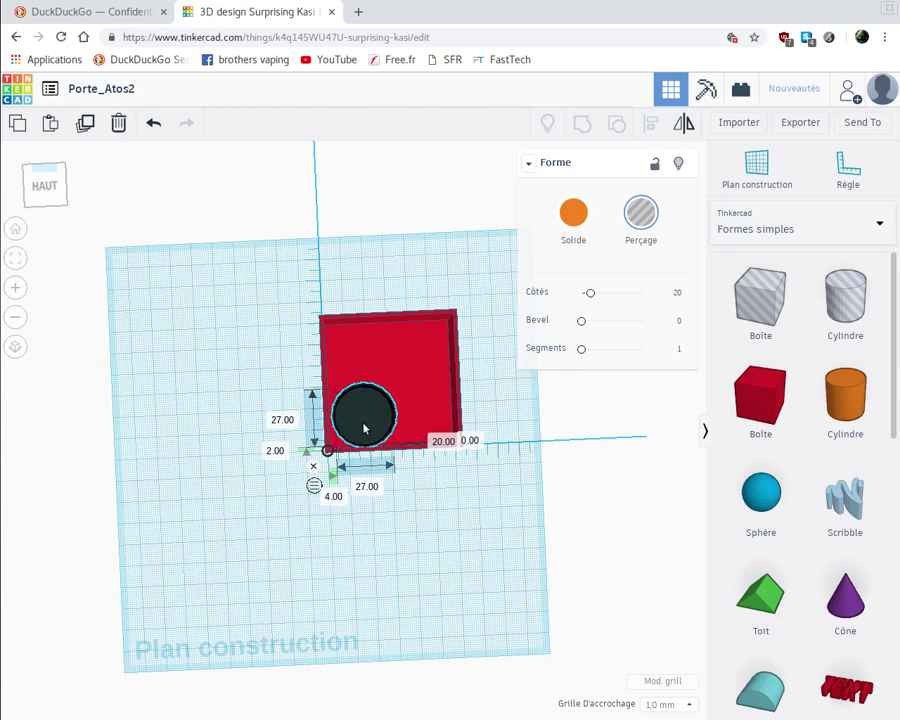
{"action": "key", "text": "Left"}
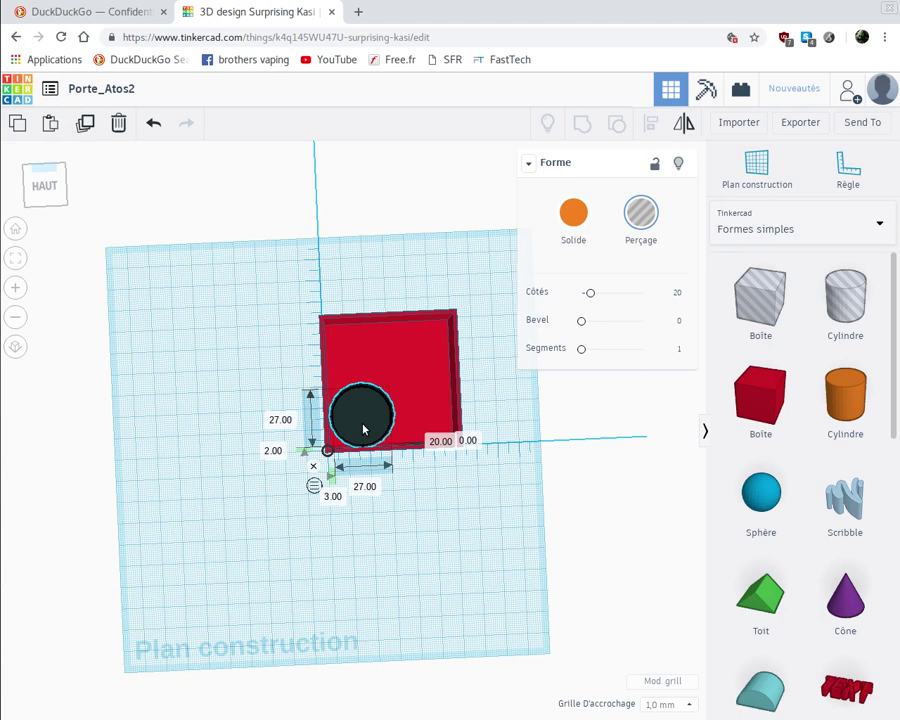
{"action": "left_click_drag", "start_coordinate": [363, 424], "coordinate": [360, 428]}
{"action": "left_click", "coordinate": [450, 516]}
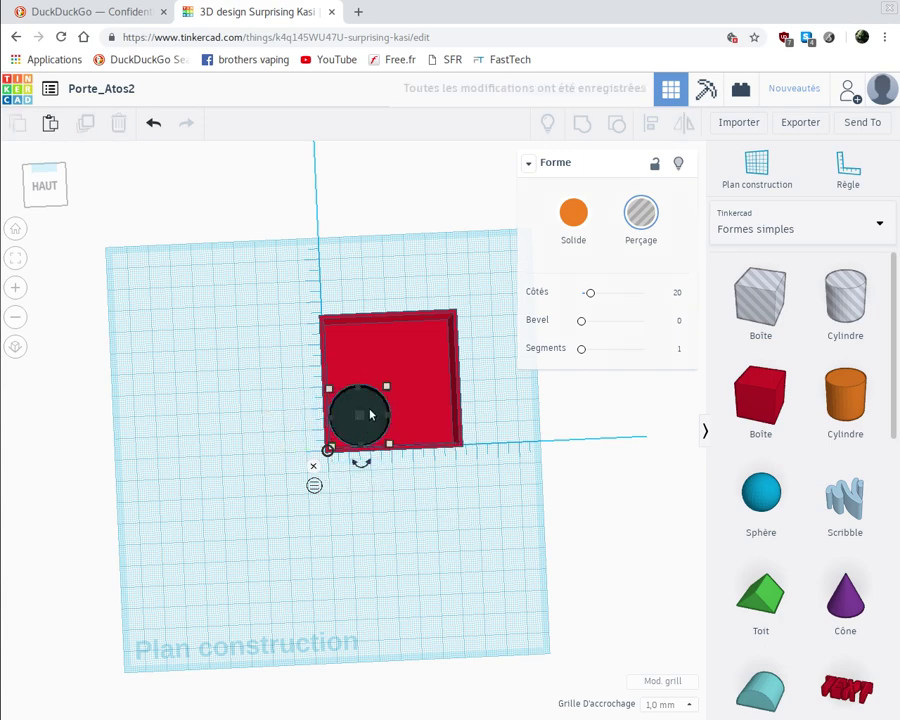
{"action": "left_click", "coordinate": [370, 415]}
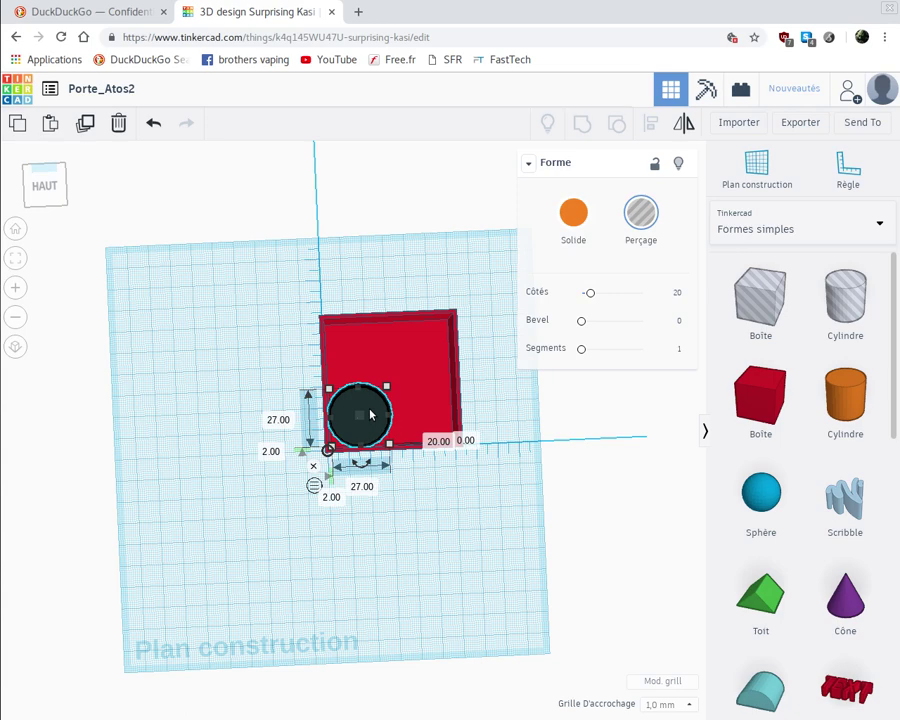
Step: Paste a copy of the hole cylinder into the box's front-right corner and set its width offset to 31 mm
{"action": "left_click", "coordinate": [49, 122]}
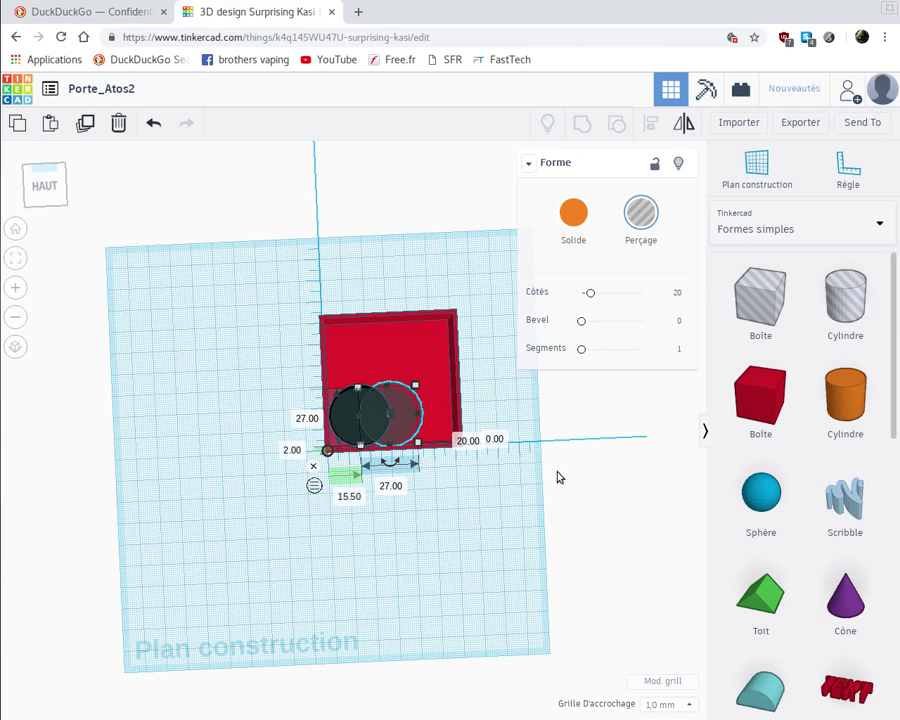
{"action": "left_click", "coordinate": [349, 497]}
{"action": "type", "text": "29"}
{"action": "key", "text": "Return"}
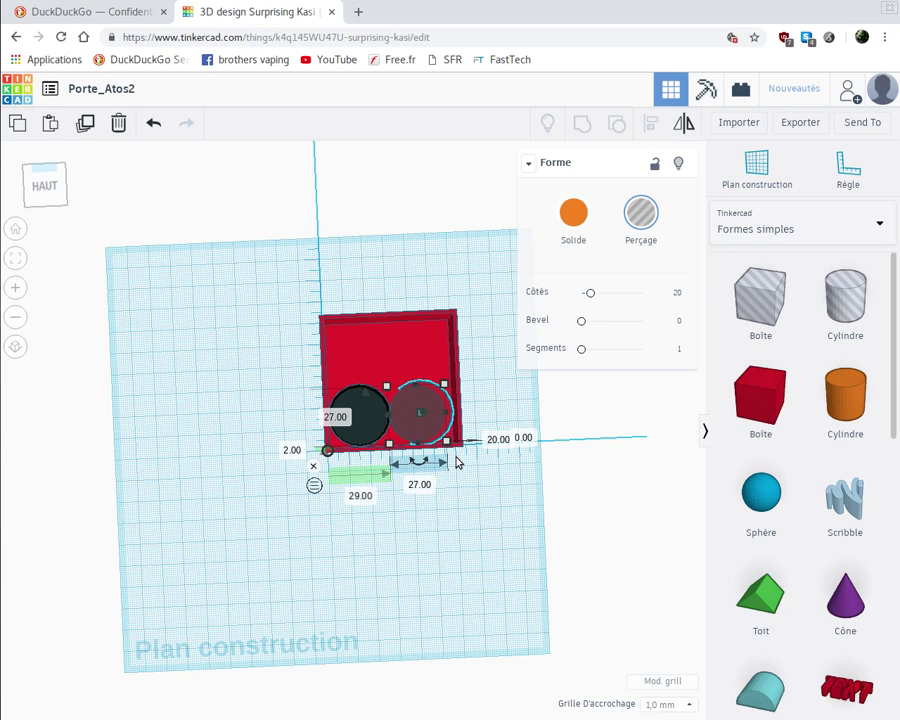
{"action": "left_click", "coordinate": [355, 496]}
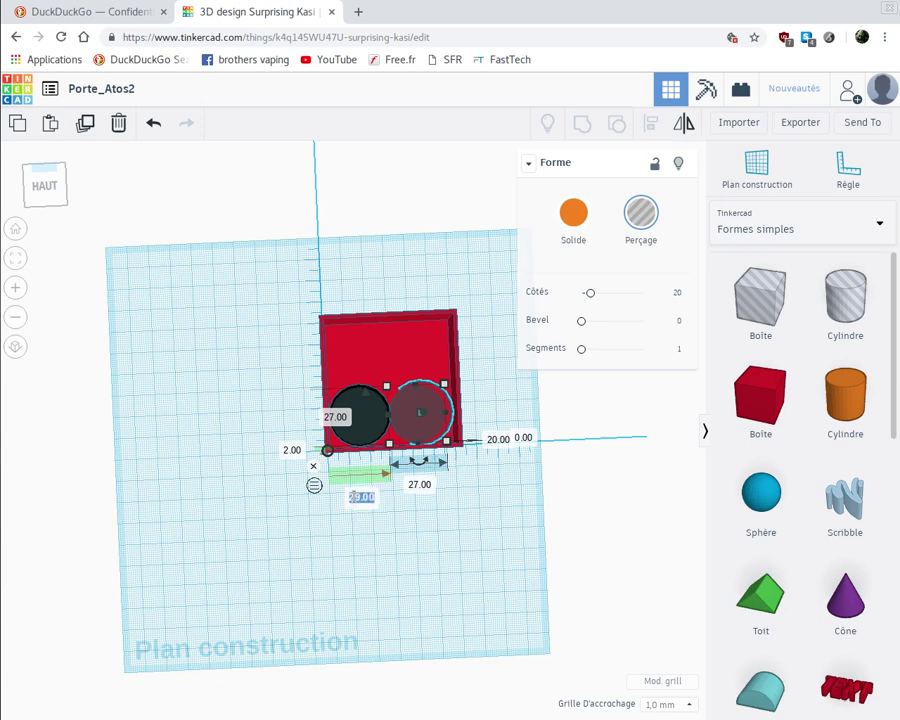
{"action": "type", "text": "31"}
{"action": "key", "text": "Return"}
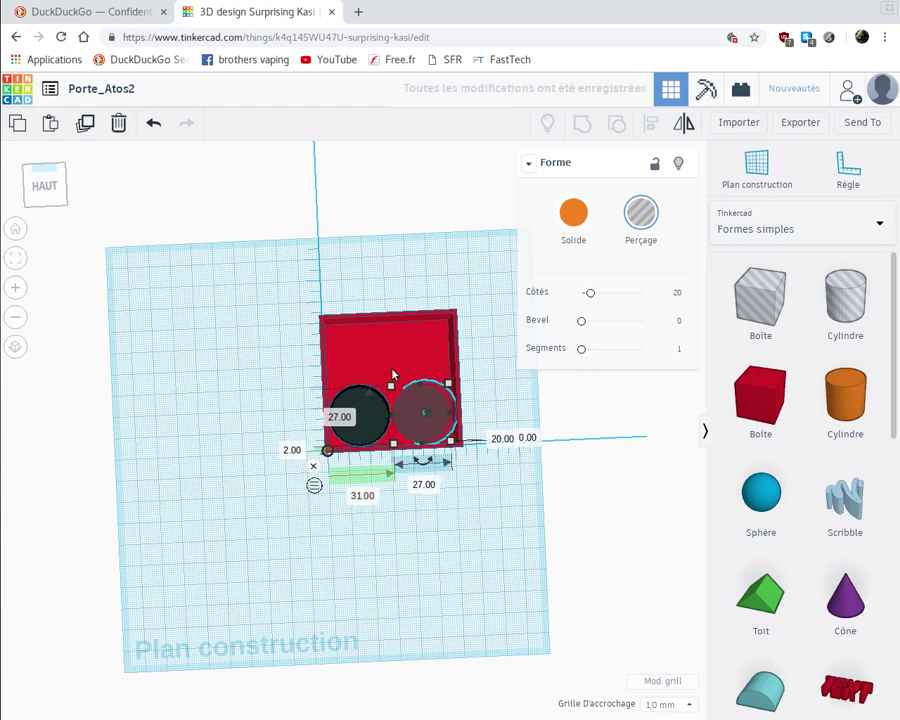
Step: Copy the front-right hole cylinder and move the pasted copy into the box's back-left corner, offset 1 mm in width and 32 mm in depth
{"action": "left_click", "coordinate": [16, 122]}
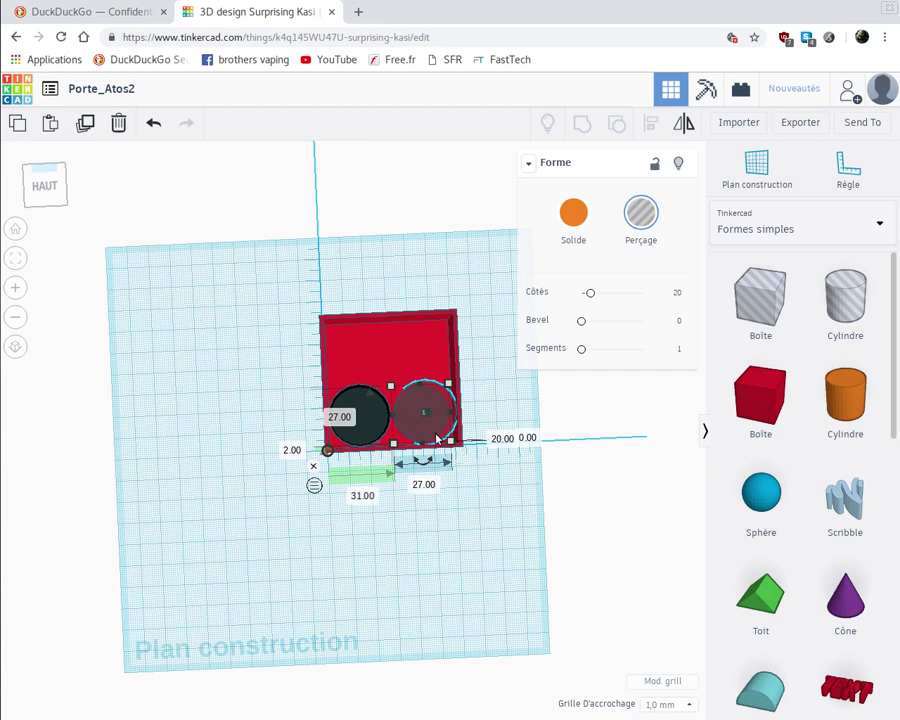
{"action": "left_click", "coordinate": [239, 352]}
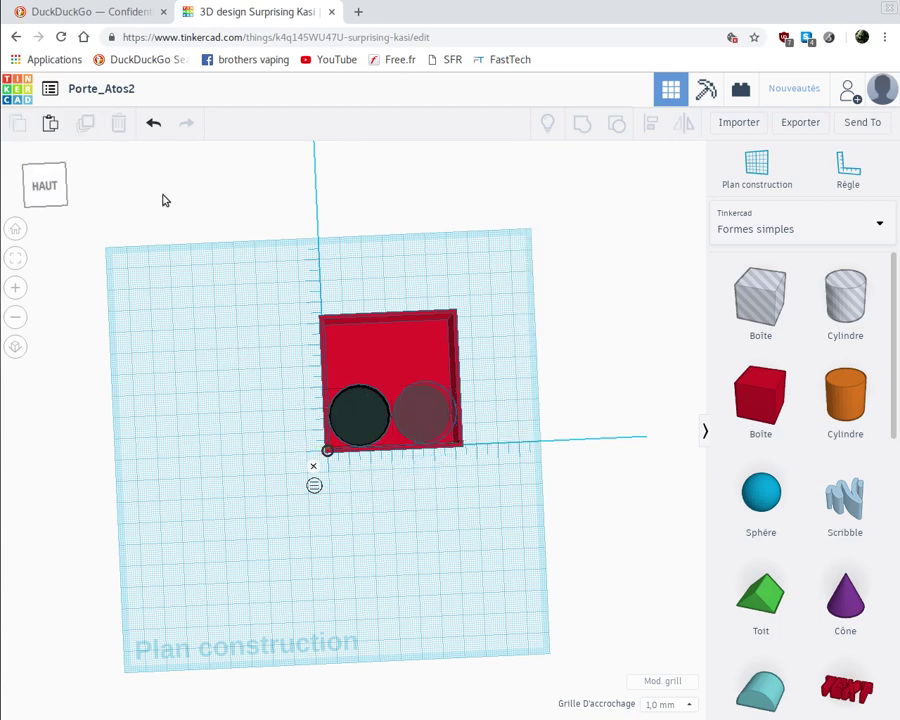
{"action": "left_click", "coordinate": [49, 123]}
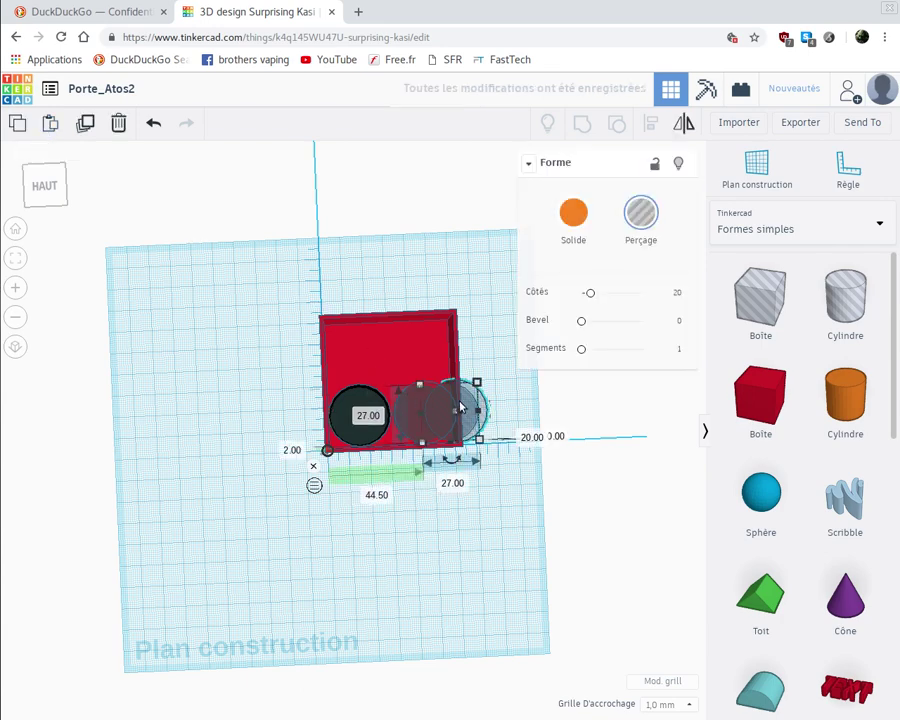
{"action": "left_click_drag", "start_coordinate": [462, 402], "coordinate": [361, 341]}
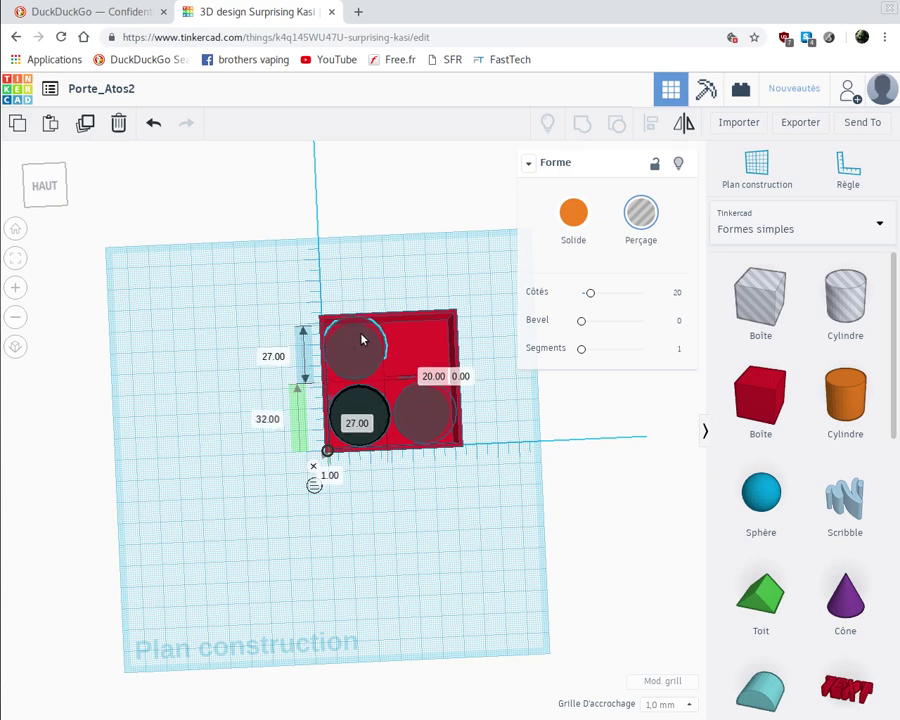
Step: Shift the back-left hole cylinder to a 2 mm width offset and place another copy in the back-right corner, offset 32 mm in width and depth
{"action": "left_click_drag", "start_coordinate": [362, 340], "coordinate": [364, 340]}
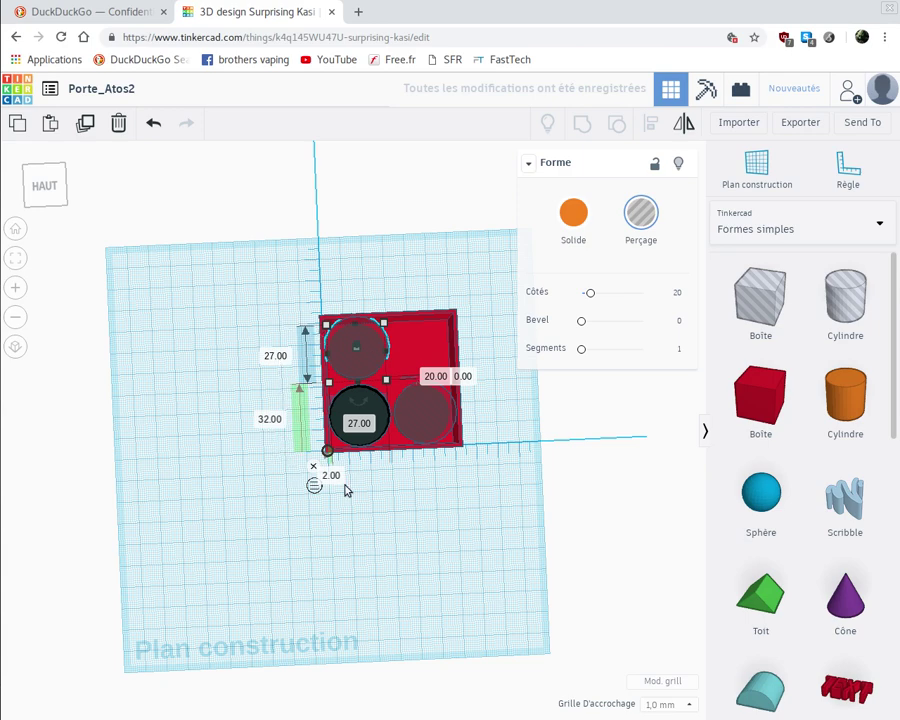
{"action": "left_click", "coordinate": [245, 484]}
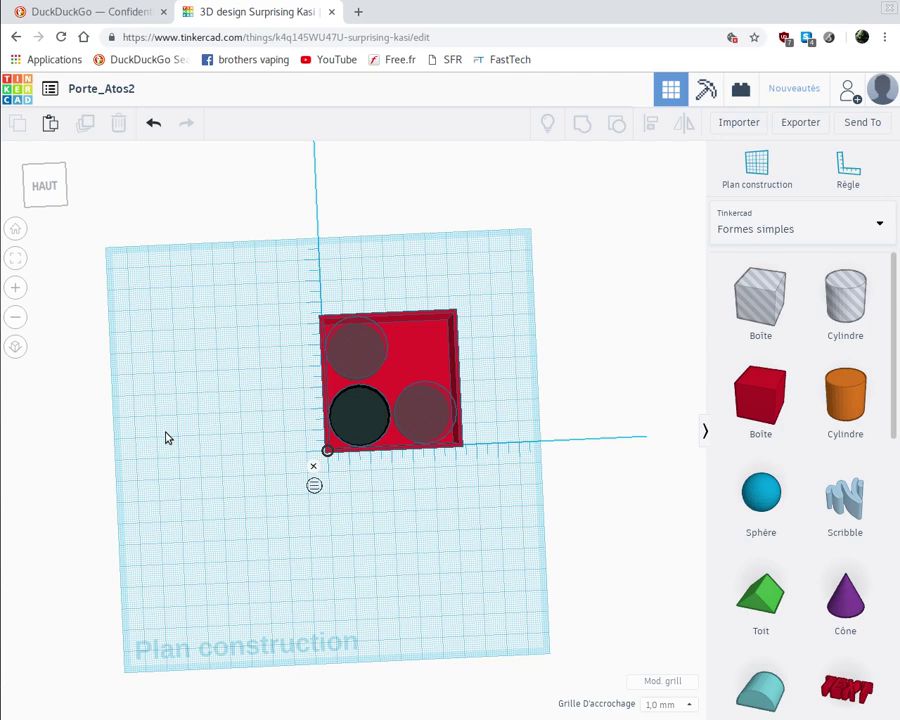
{"action": "left_click_drag", "start_coordinate": [402, 412], "coordinate": [437, 356]}
{"action": "key", "text": "Up"}
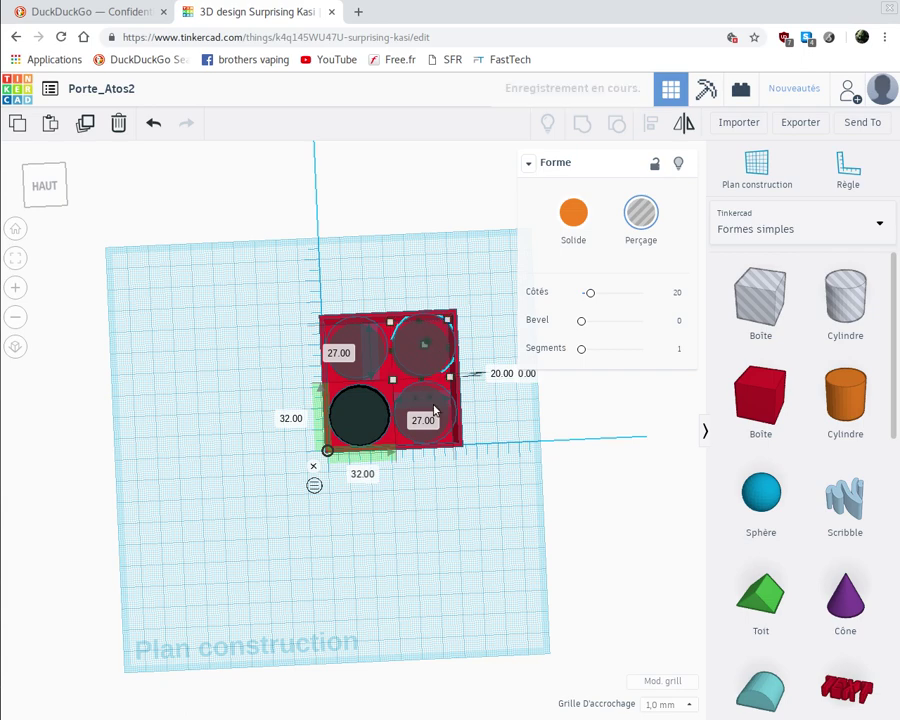
{"action": "left_click", "coordinate": [403, 547]}
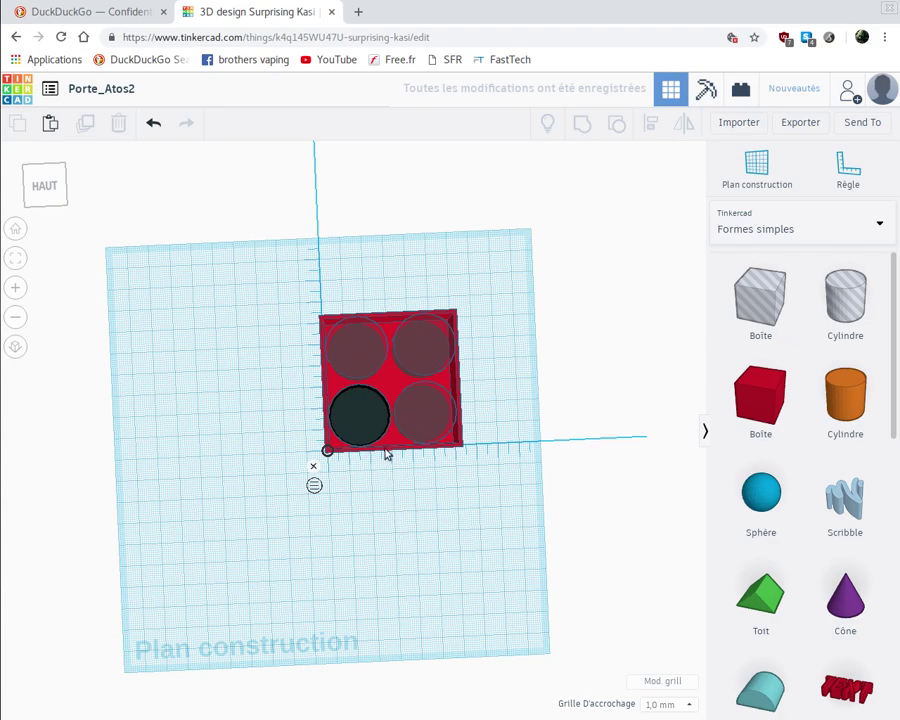
Step: Group the hollow box with its four hole cylinders to cut the circular openings through the floor
{"action": "right_click_drag", "start_coordinate": [375, 518], "coordinate": [368, 478]}
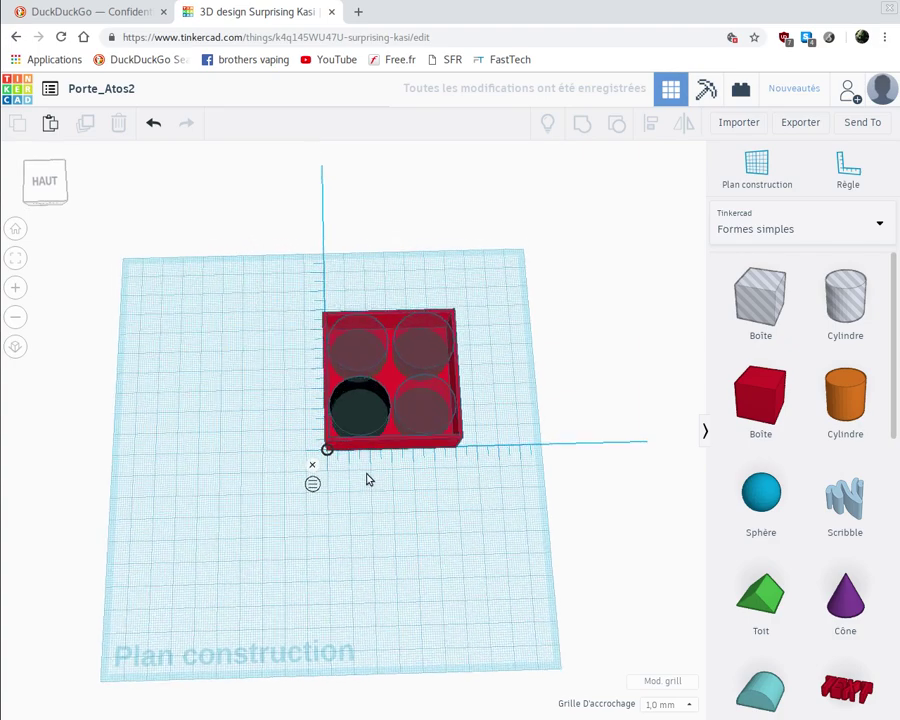
{"action": "scroll", "coordinate": [367, 479], "scroll_direction": "up", "scroll_amount": 5}
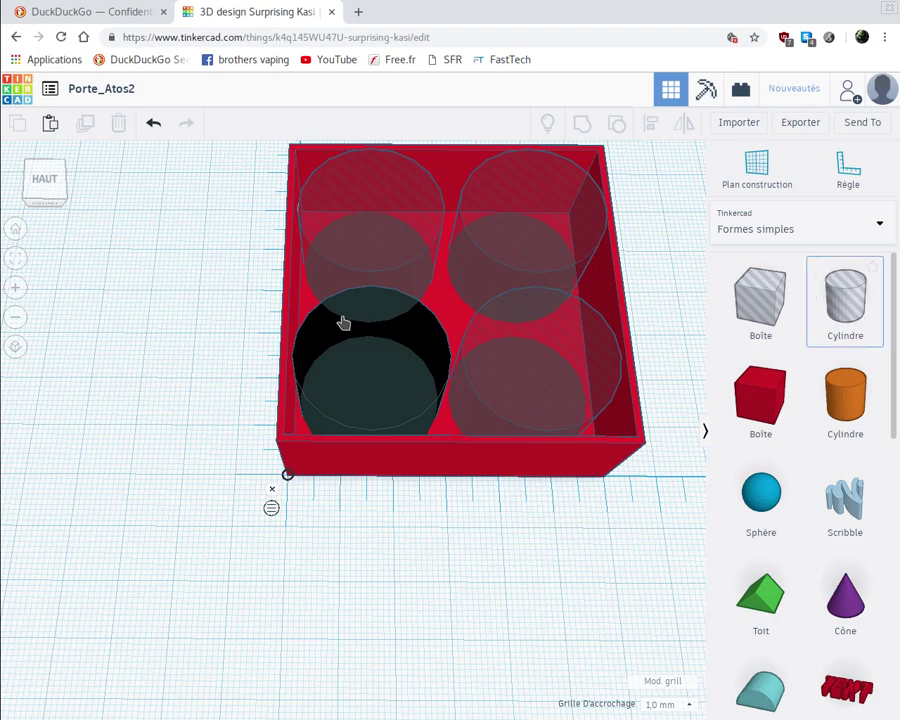
{"action": "right_click_drag", "start_coordinate": [87, 369], "coordinate": [98, 420]}
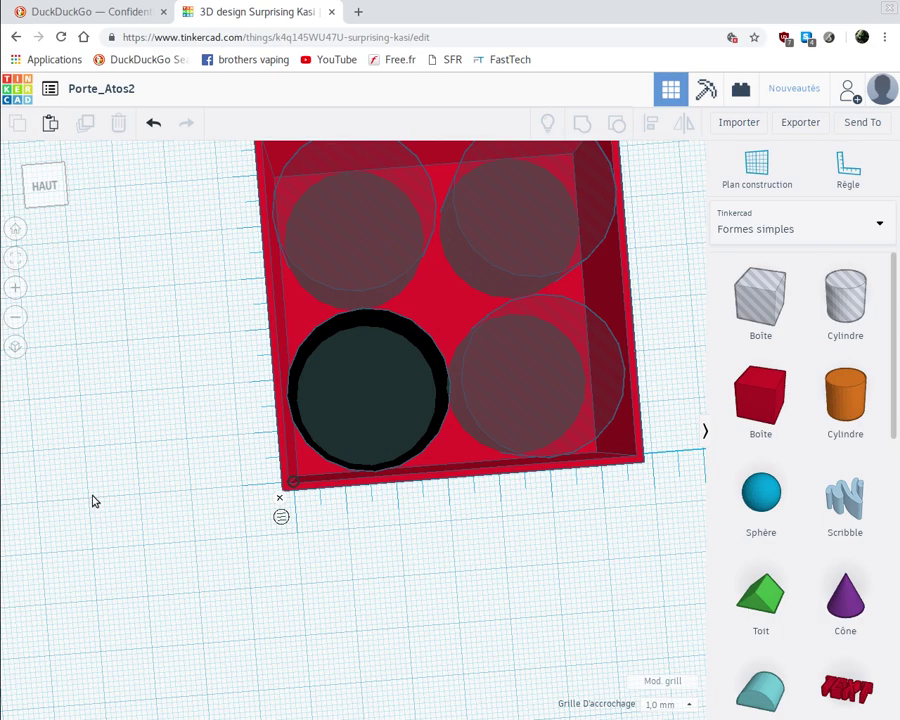
{"action": "scroll", "coordinate": [131, 460], "scroll_direction": "down", "scroll_amount": 3}
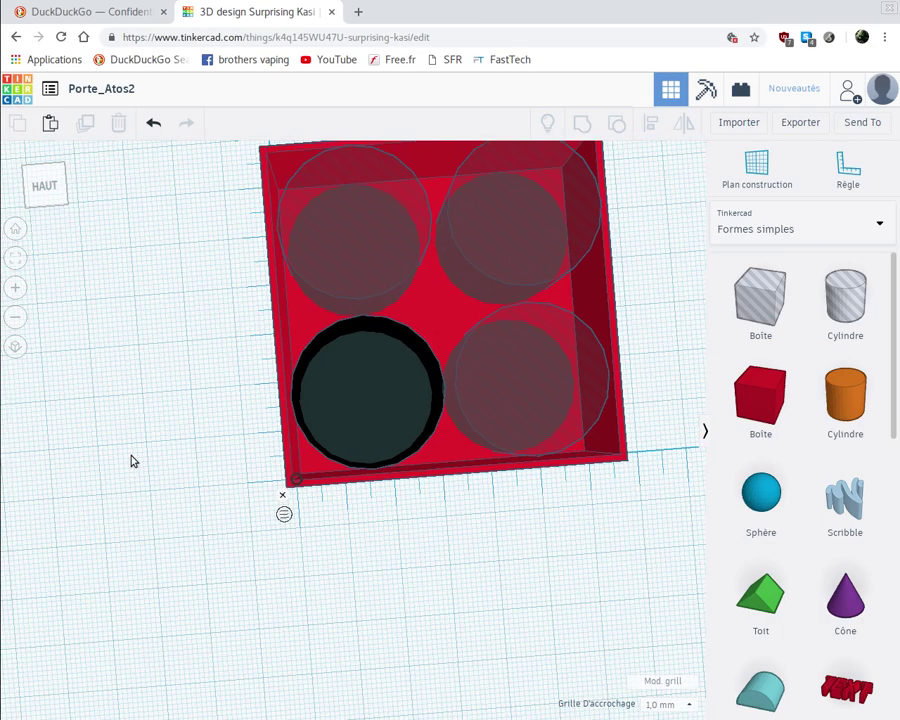
{"action": "left_click_drag", "start_coordinate": [226, 186], "coordinate": [583, 512]}
{"action": "left_click_drag", "start_coordinate": [597, 564], "coordinate": [587, 544]}
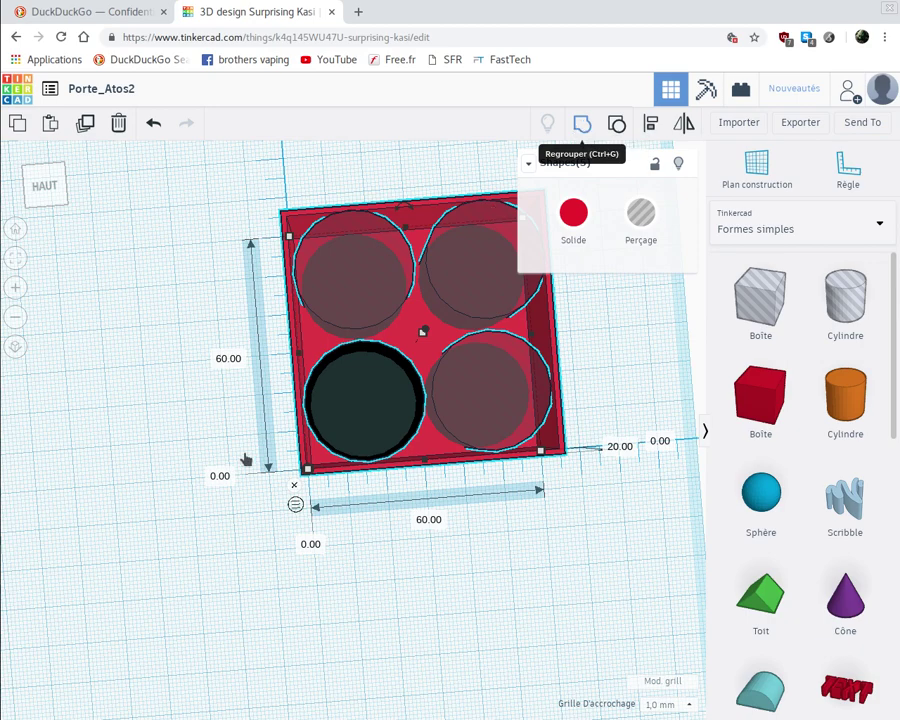
{"action": "key", "text": "ctrl+g"}
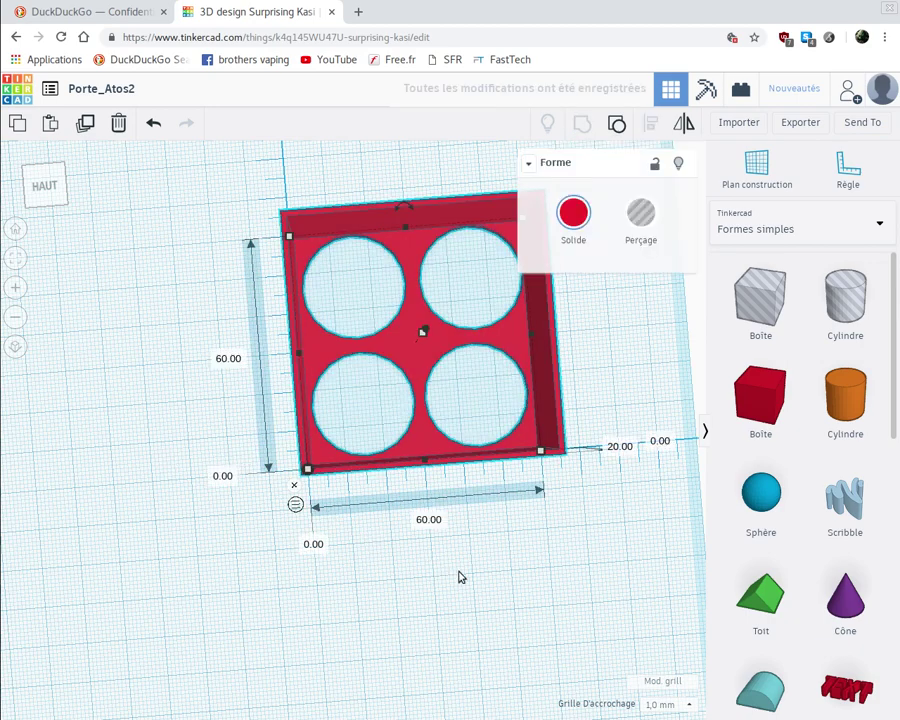
Step: Rotate the perforated box by 180° so that its open side faces down, and deselect it
{"action": "right_click_drag", "start_coordinate": [420, 571], "coordinate": [472, 482]}
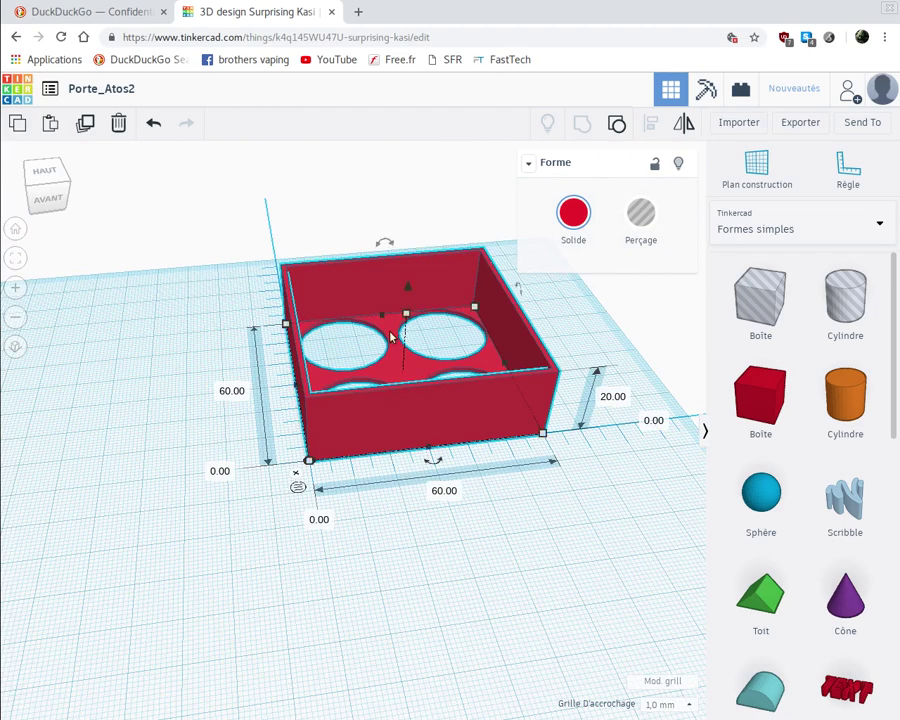
{"action": "right_click_drag", "start_coordinate": [418, 535], "coordinate": [387, 632]}
{"action": "scroll", "coordinate": [382, 640], "scroll_direction": "down", "scroll_amount": 2}
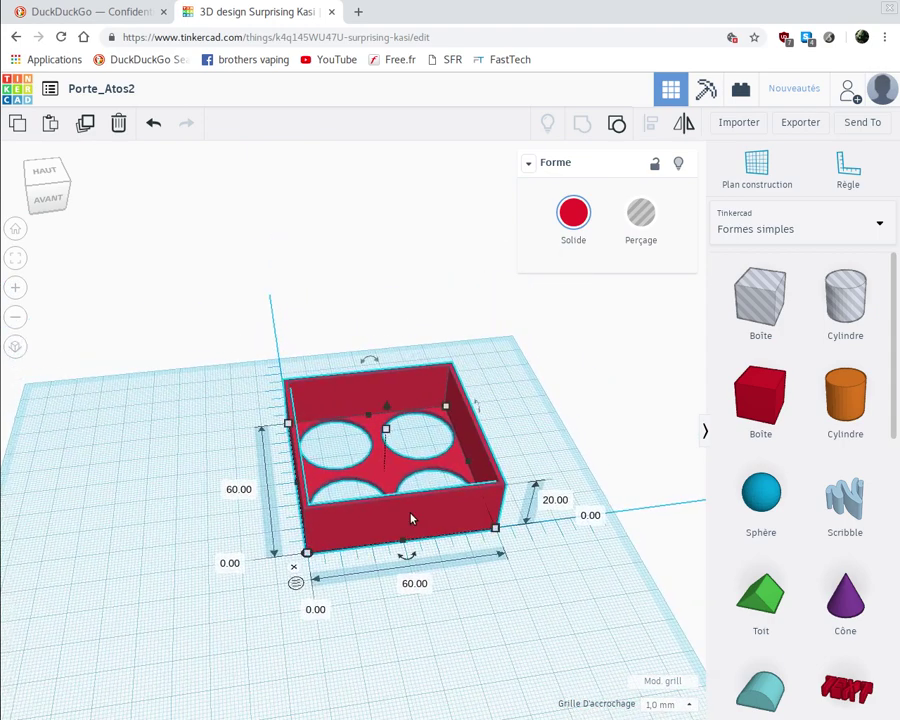
{"action": "mouse_move", "coordinate": [402, 558]}
{"action": "mouse_move", "coordinate": [370, 362]}
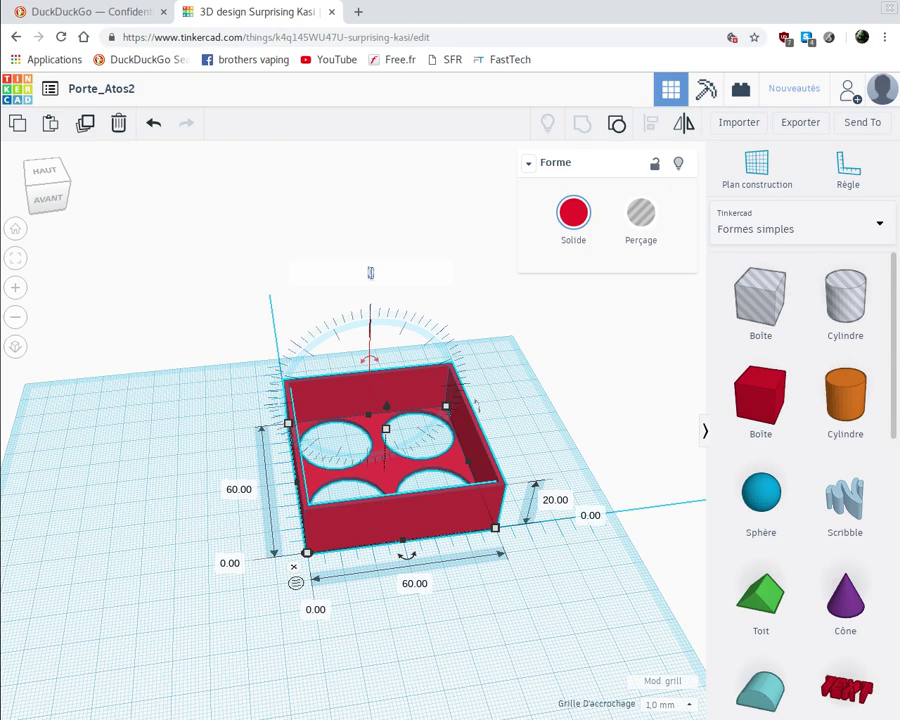
{"action": "left_click", "coordinate": [371, 272]}
{"action": "type", "text": "180"}
{"action": "key", "text": "Return"}
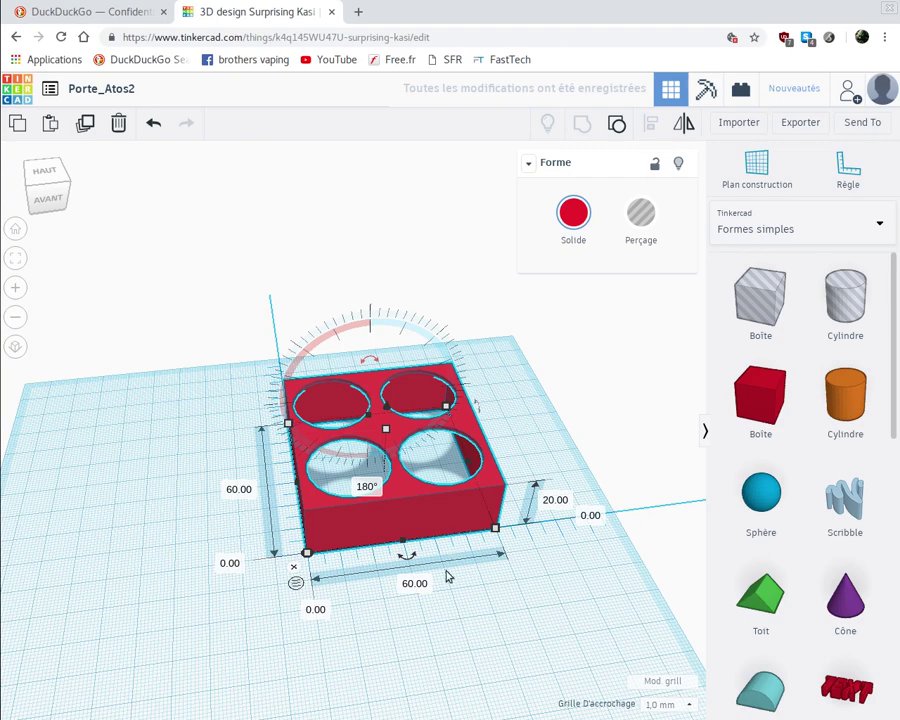
{"action": "left_click", "coordinate": [306, 370]}
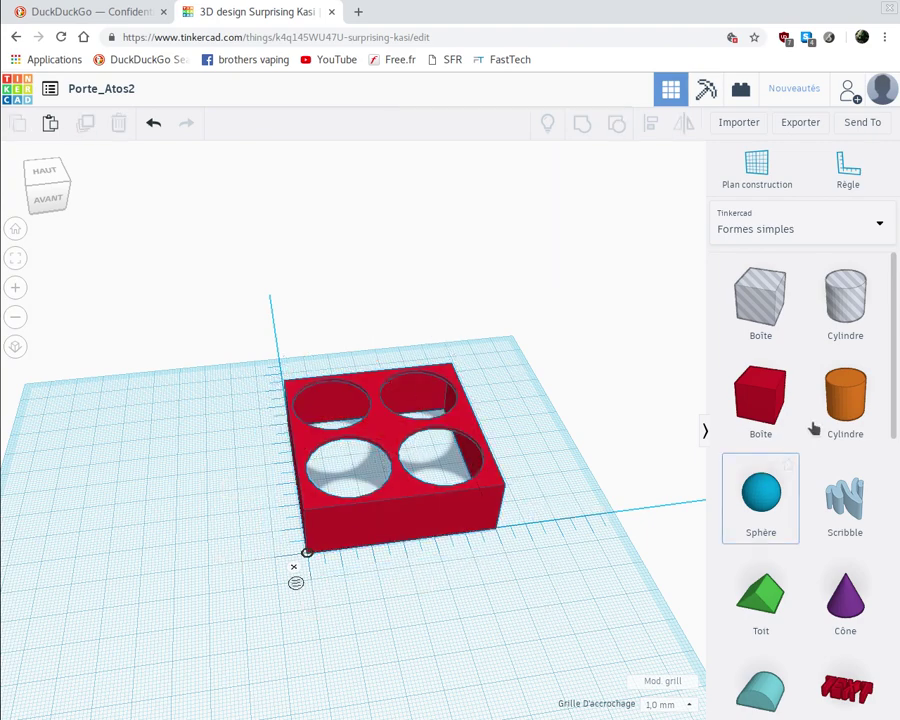
Step: Add a solid cylinder in front of the box's front-left corner and set its width to 27 mm
{"action": "left_click_drag", "start_coordinate": [846, 400], "coordinate": [246, 590]}
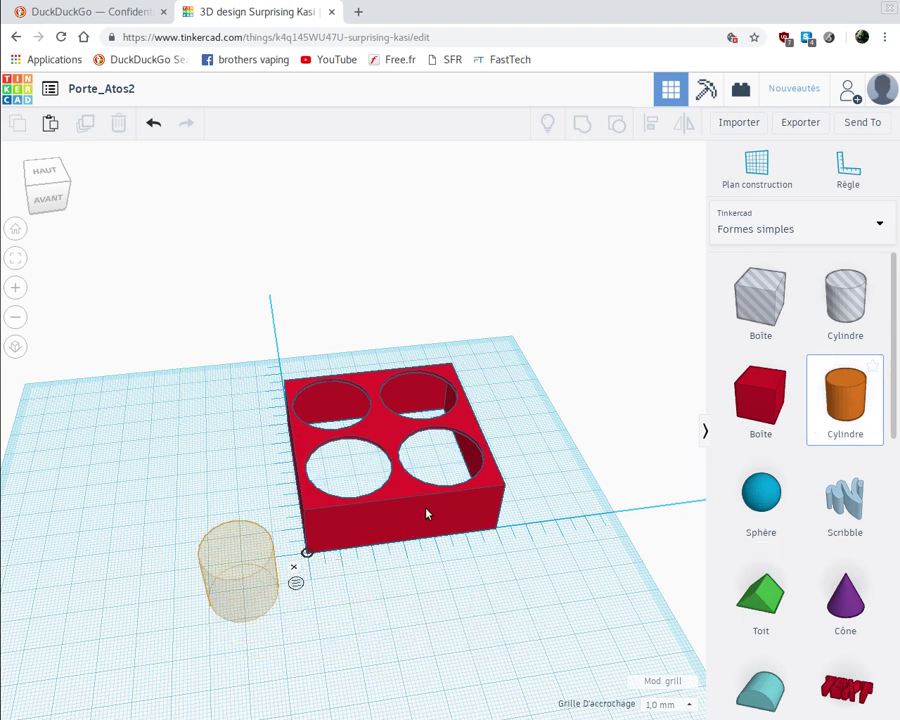
{"action": "left_click", "coordinate": [427, 512]}
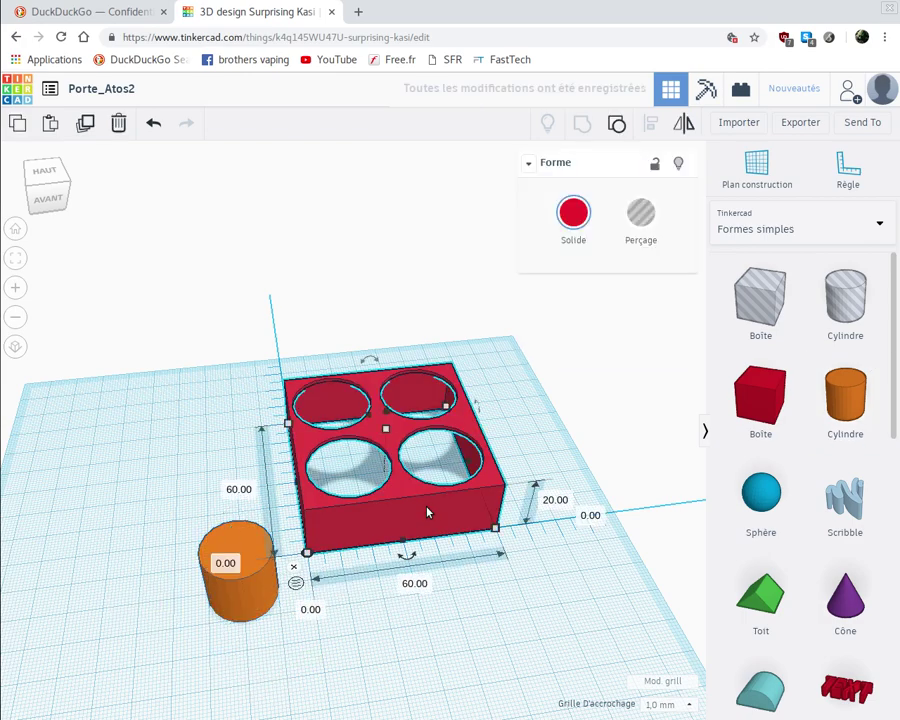
{"action": "left_click", "coordinate": [234, 587]}
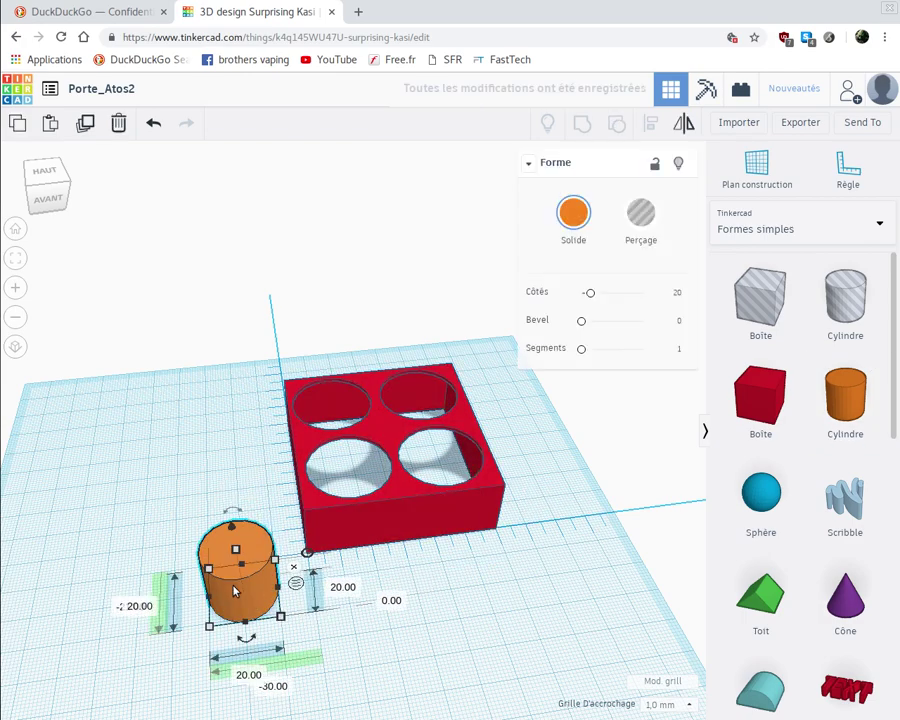
{"action": "left_click", "coordinate": [244, 675]}
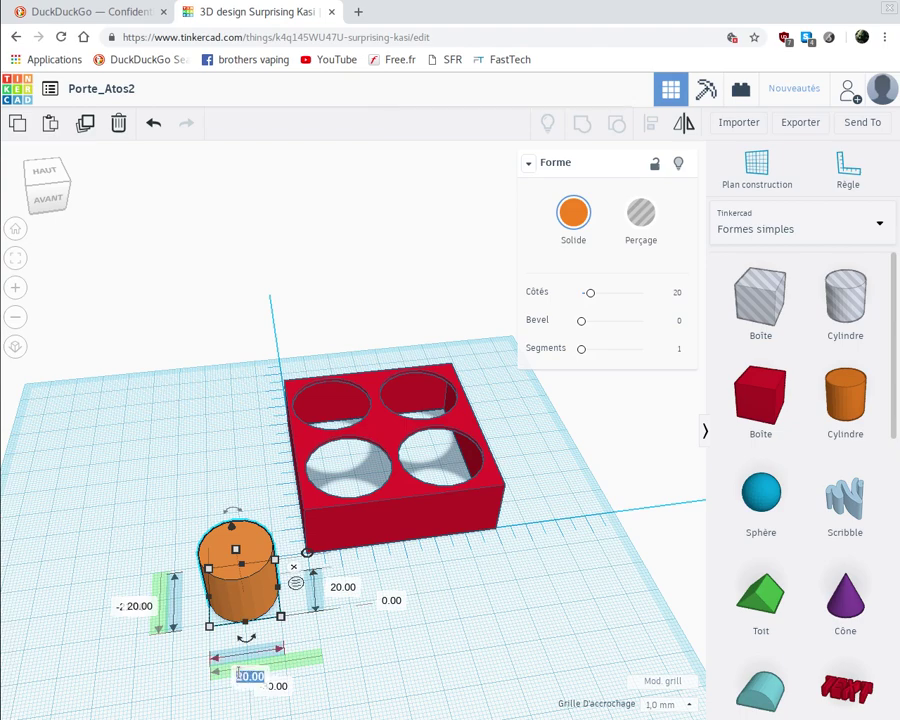
{"action": "type", "text": "27"}
{"action": "key", "text": "Return"}
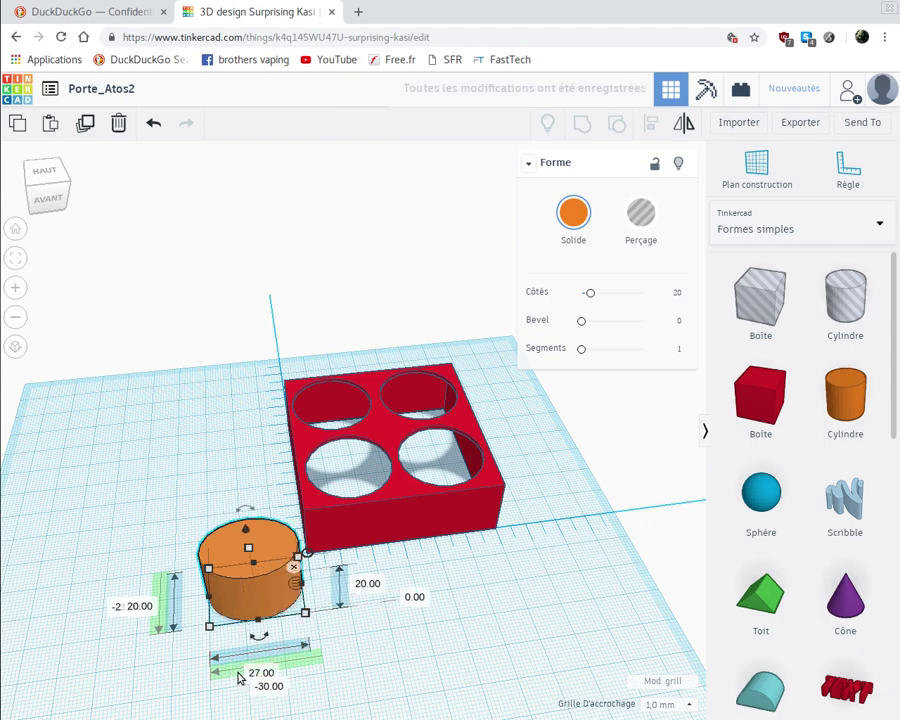
Step: Set the solid cylinder's depth to 27 mm and its number of sides to 64
{"action": "left_click", "coordinate": [127, 607]}
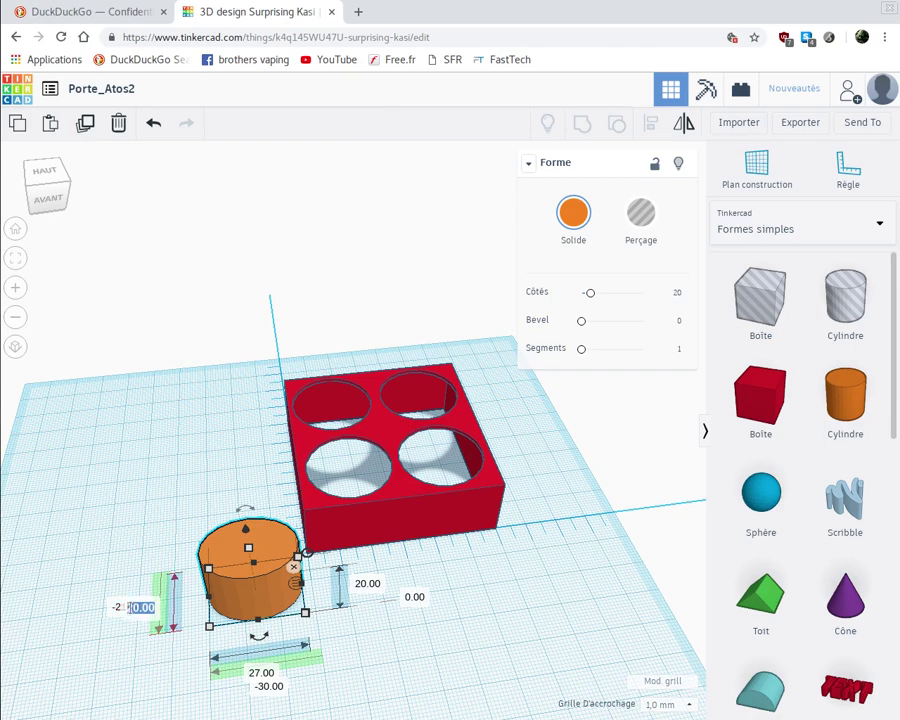
{"action": "type", "text": "27"}
{"action": "key", "text": "Return"}
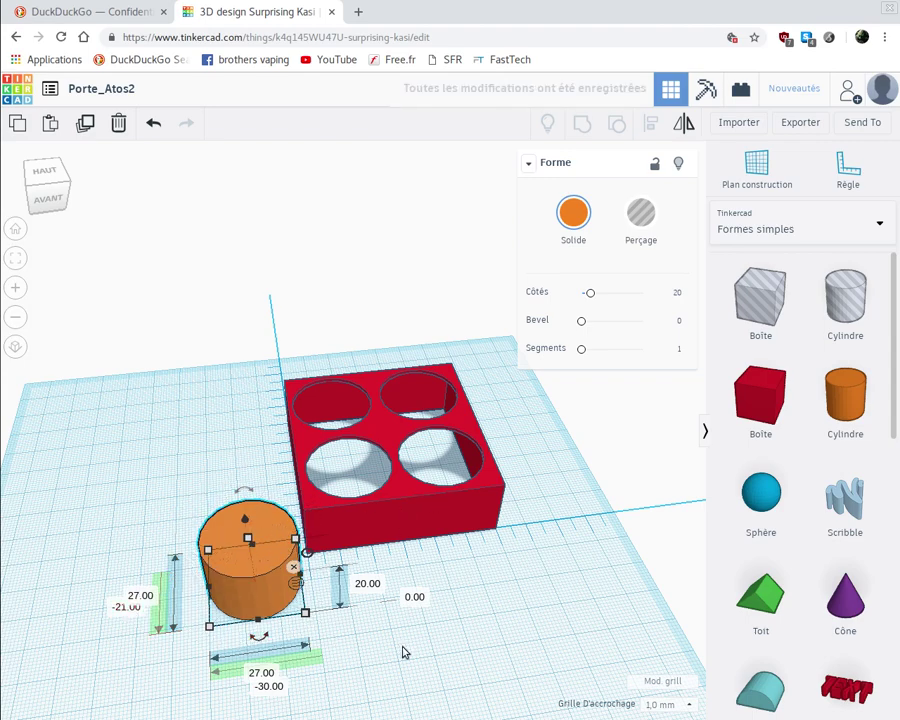
{"action": "right_click_drag", "start_coordinate": [404, 707], "coordinate": [217, 568]}
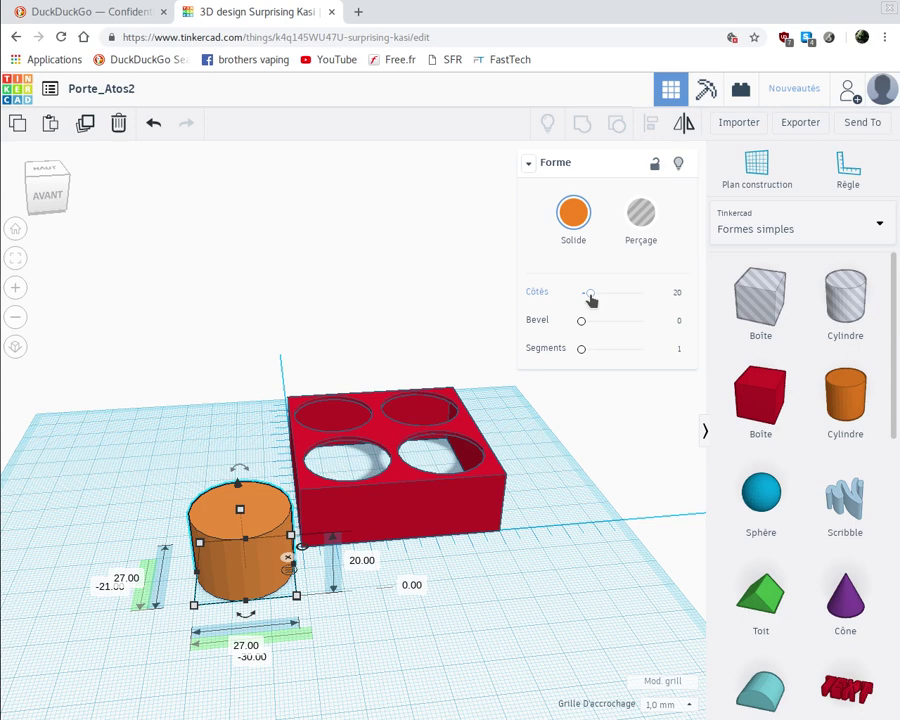
{"action": "left_click_drag", "start_coordinate": [590, 296], "coordinate": [677, 297]}
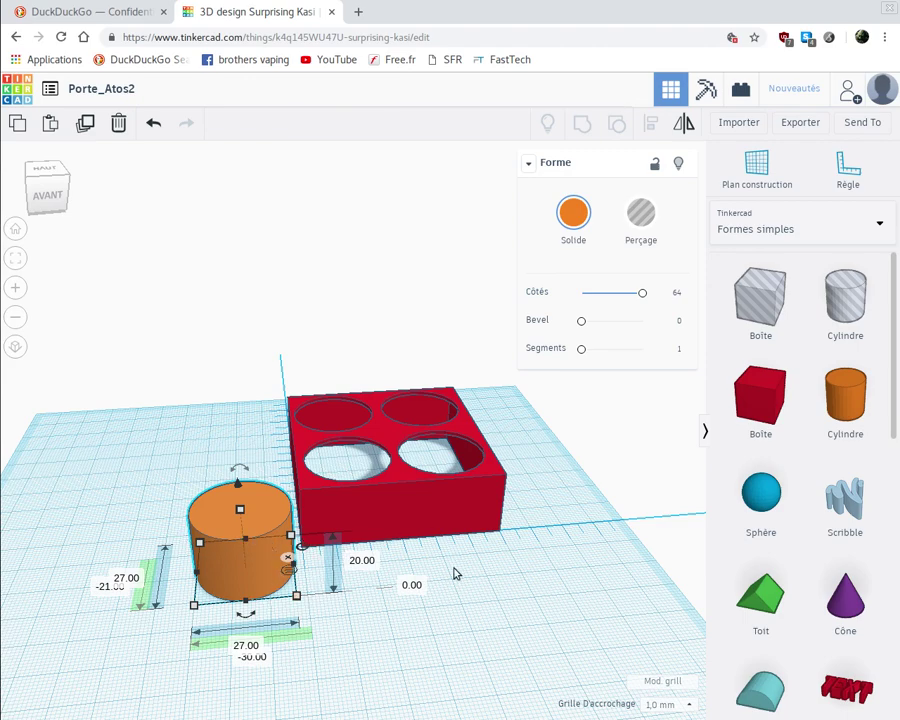
Step: Move the perforated box aside to the left, away from the ruler, to a width offset of -101 mm
{"action": "right_click_drag", "start_coordinate": [484, 632], "coordinate": [402, 507]}
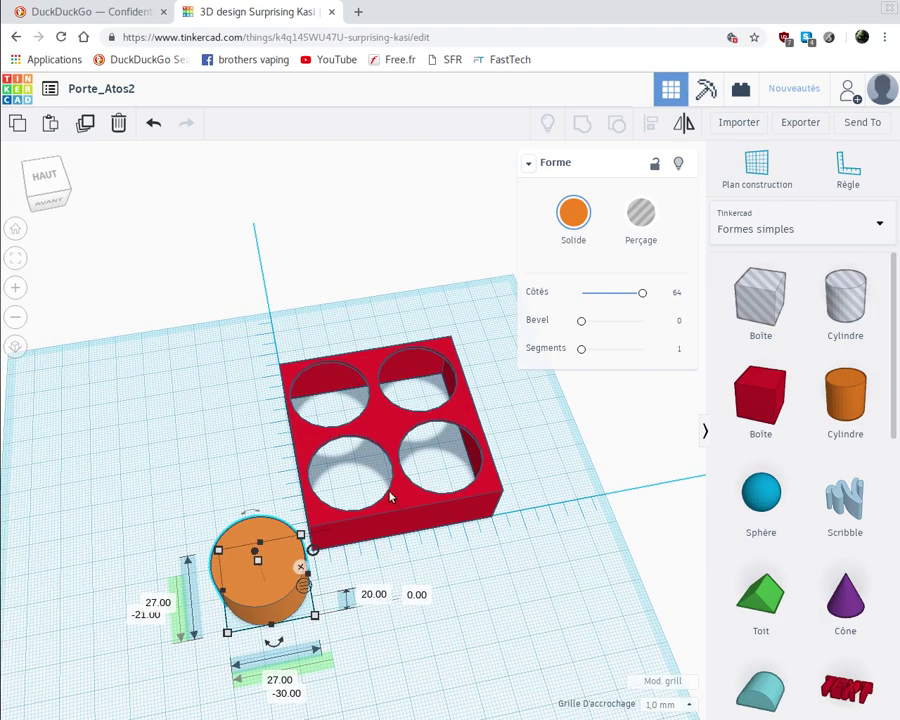
{"action": "left_click_drag", "start_coordinate": [394, 492], "coordinate": [89, 490]}
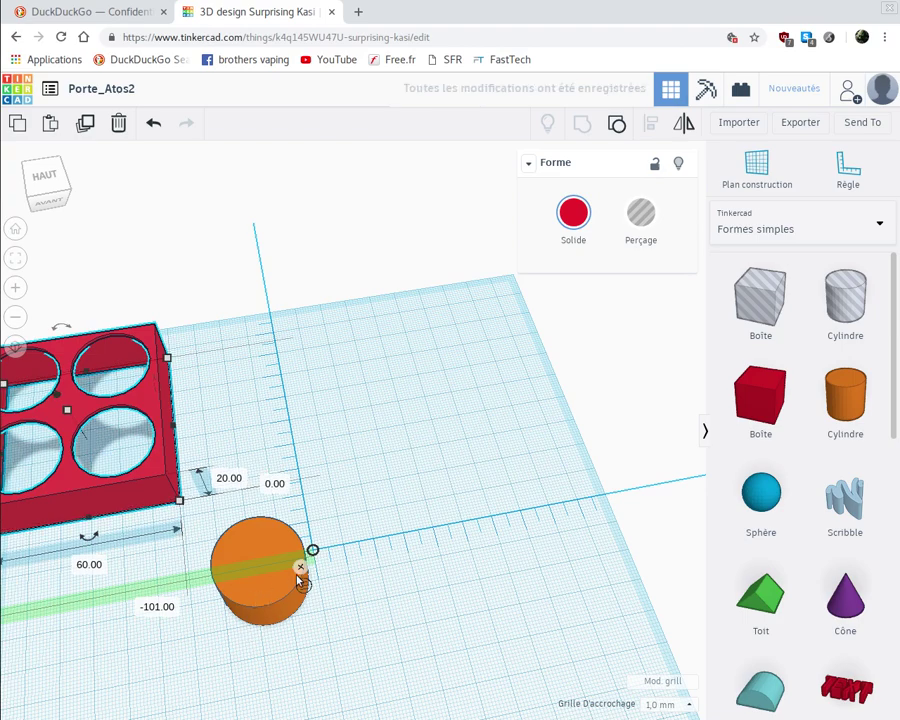
Step: Set the snap grid to 0.5 mm and center the solid cylinder on the ruler's origin with width and depth offsets of -13.5 mm
{"action": "mouse_move", "coordinate": [314, 562]}
{"action": "left_mouse_down"}
{"action": "mouse_move", "coordinate": [304, 556]}
{"action": "mouse_move", "coordinate": [334, 541]}
{"action": "mouse_move", "coordinate": [311, 548]}
{"action": "left_mouse_up"}
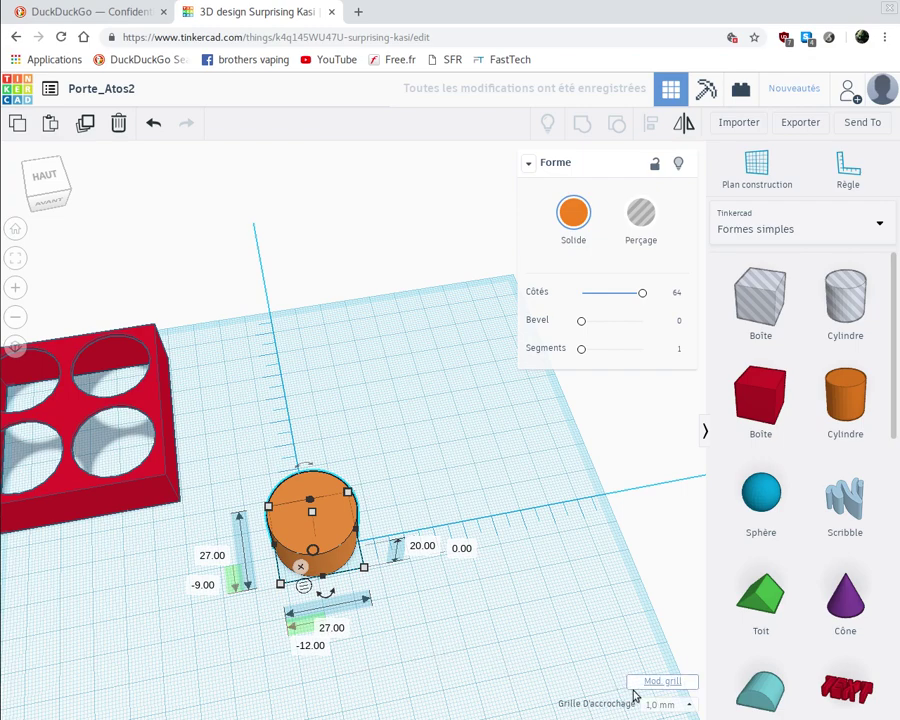
{"action": "left_click", "coordinate": [687, 705]}
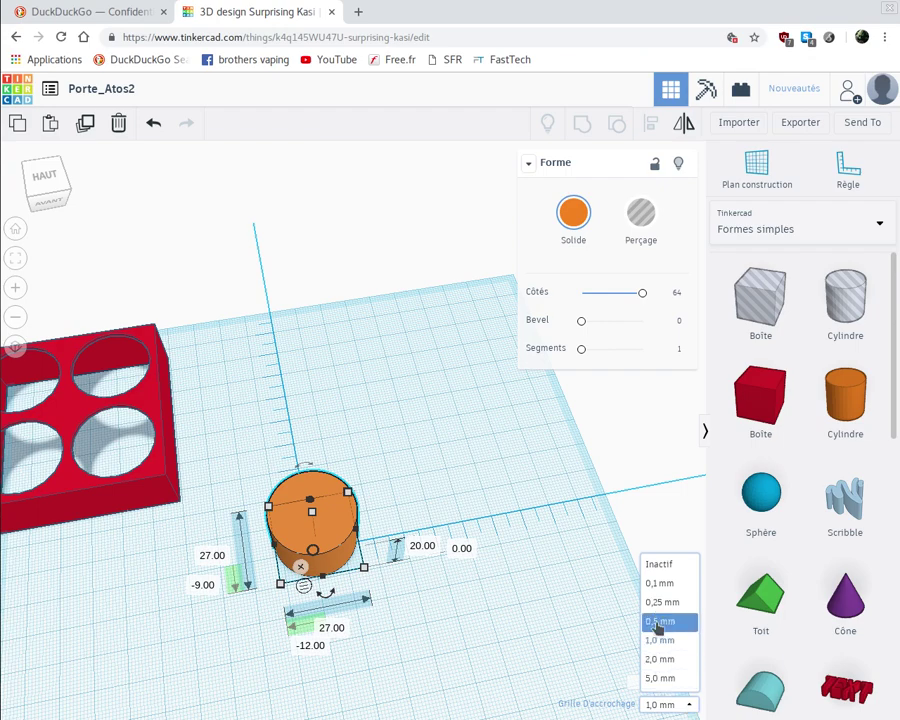
{"action": "left_click", "coordinate": [657, 622]}
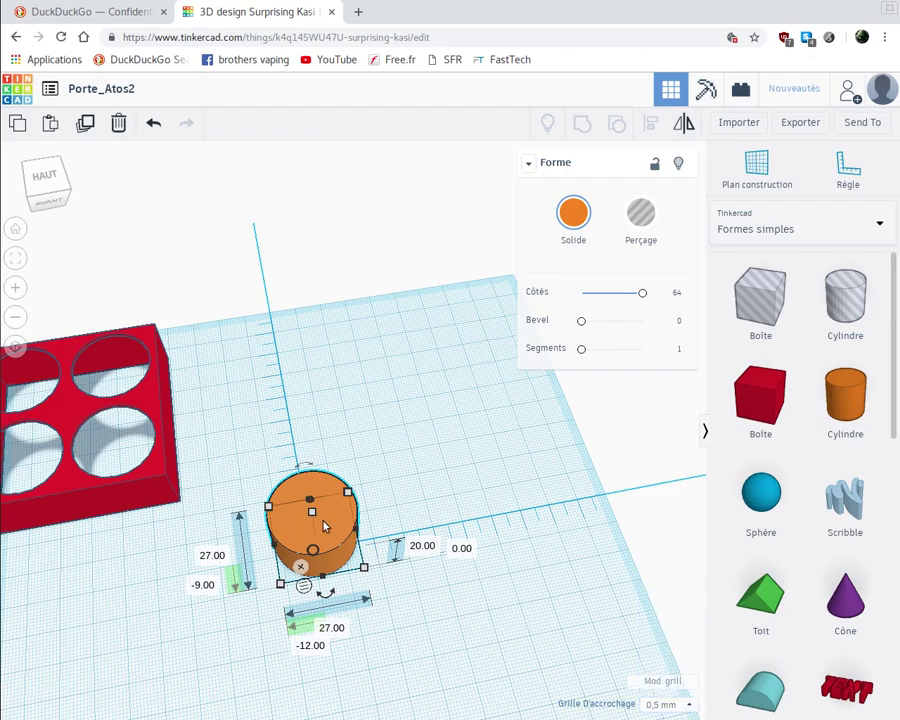
{"action": "left_click_drag", "start_coordinate": [325, 527], "coordinate": [322, 542]}
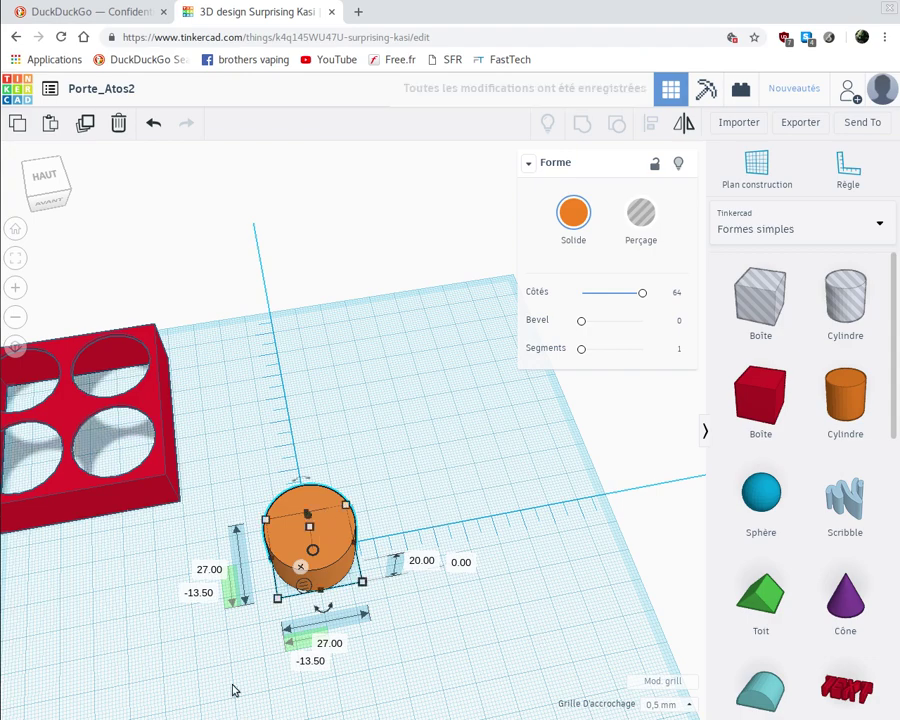
{"action": "left_click", "coordinate": [250, 535]}
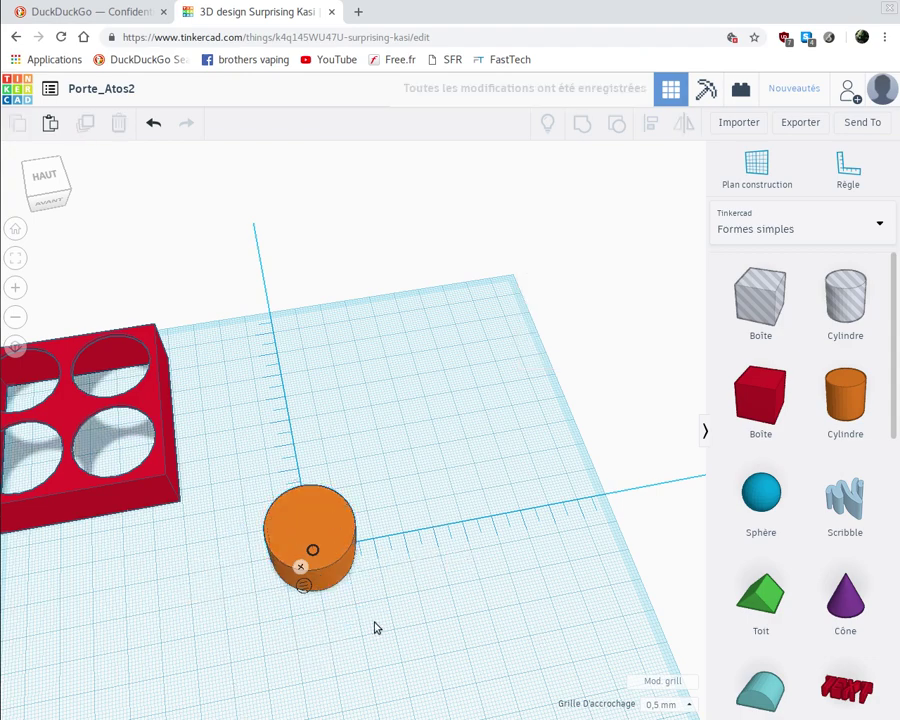
Step: Add a hole cylinder beside the solid cylinder and set its width to 25 mm
{"action": "right_click_drag", "start_coordinate": [378, 592], "coordinate": [283, 365]}
{"action": "right_click_drag", "start_coordinate": [458, 372], "coordinate": [309, 589]}
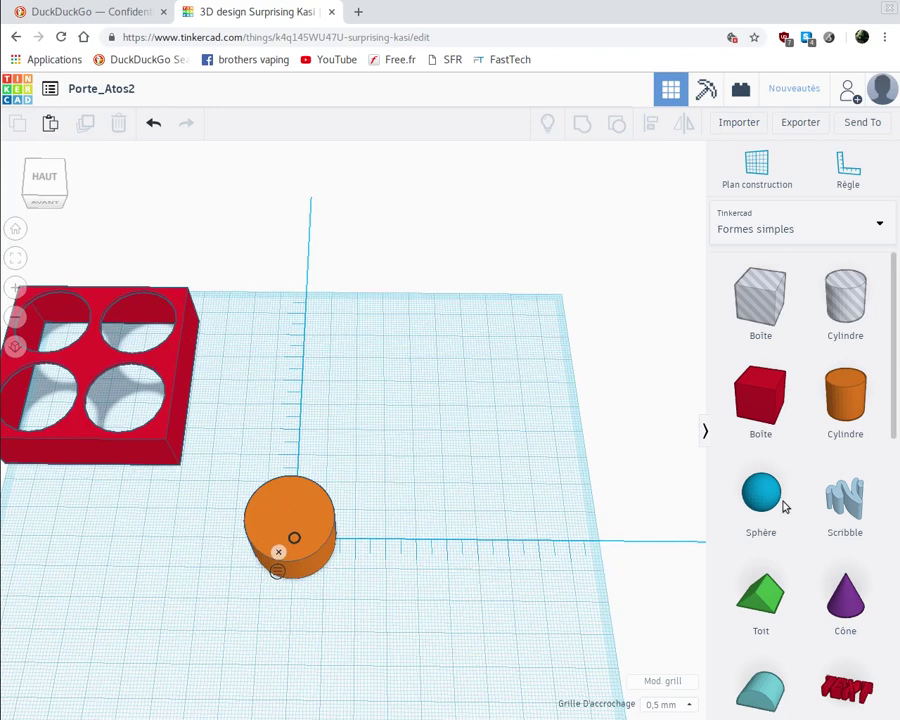
{"action": "left_click", "coordinate": [852, 290]}
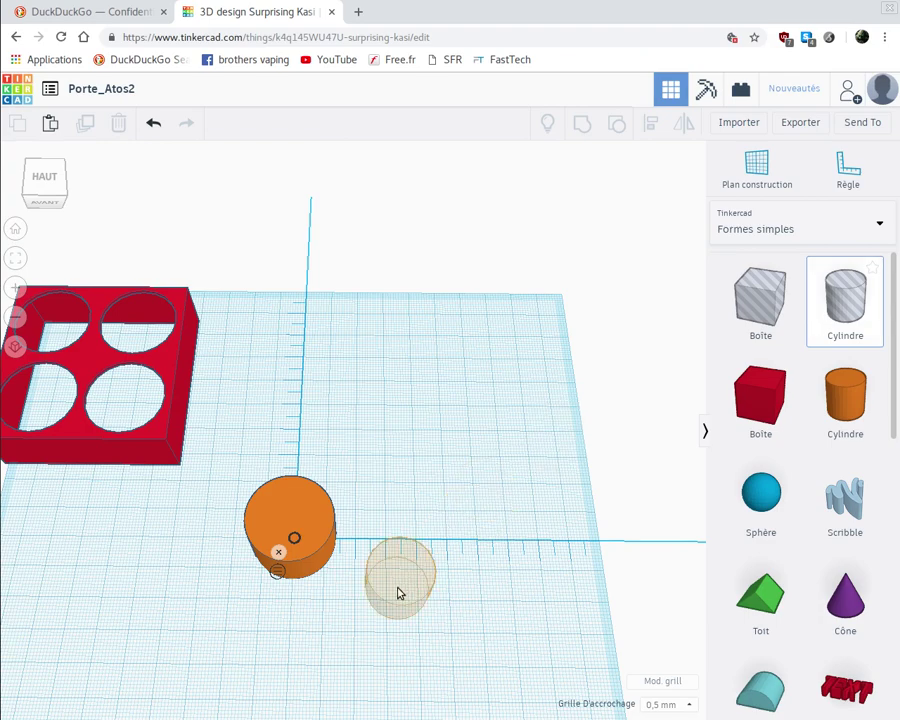
{"action": "left_click", "coordinate": [858, 306]}
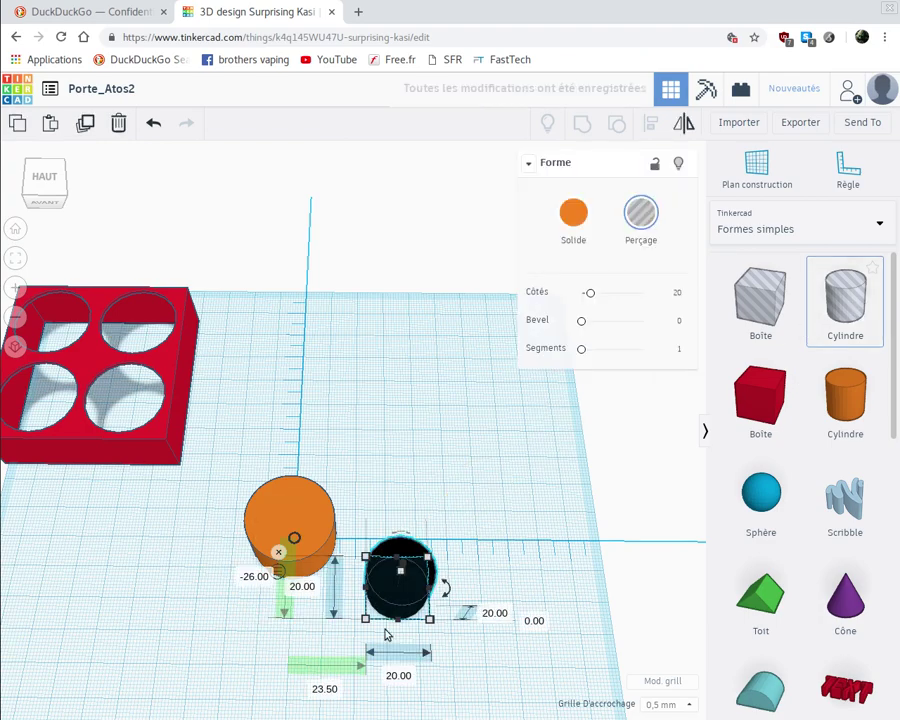
{"action": "left_click", "coordinate": [394, 677]}
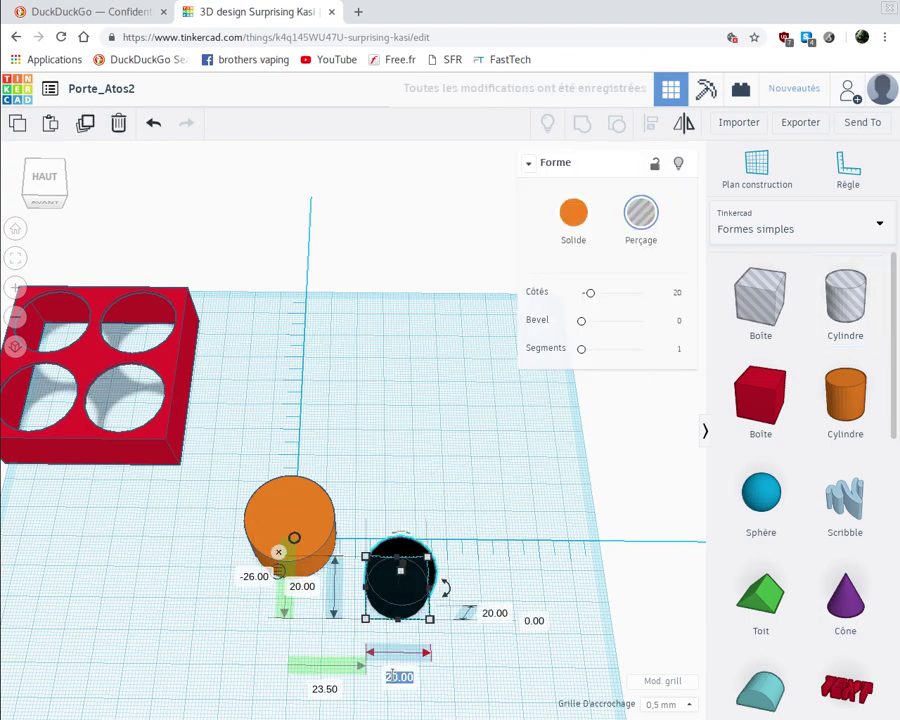
{"action": "type", "text": "25"}
{"action": "key", "text": "Return"}
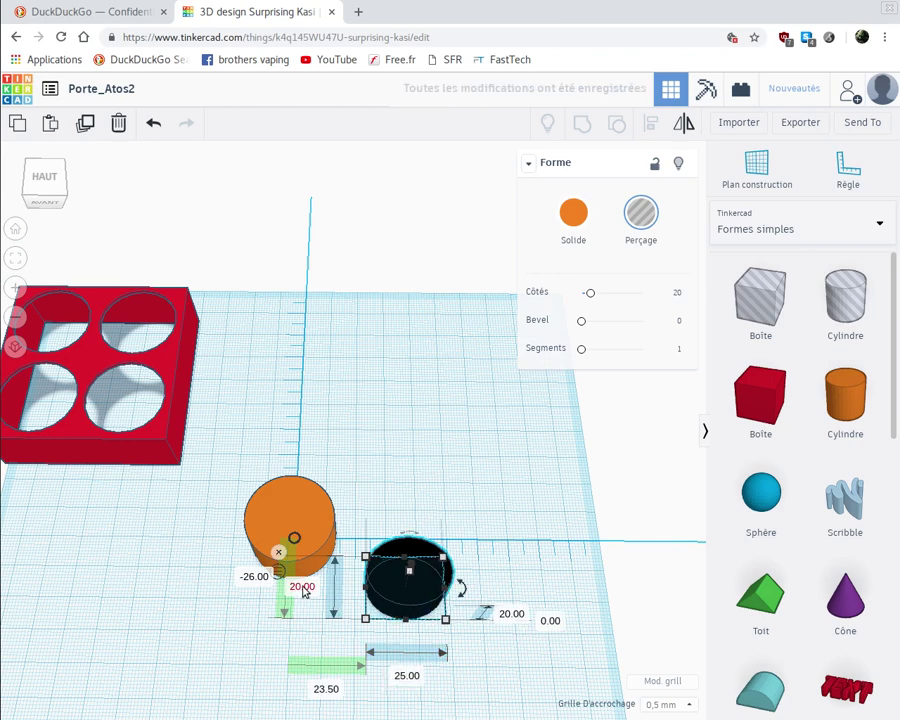
Step: Set the hole cylinder's depth to 25 mm
{"action": "left_click", "coordinate": [303, 587]}
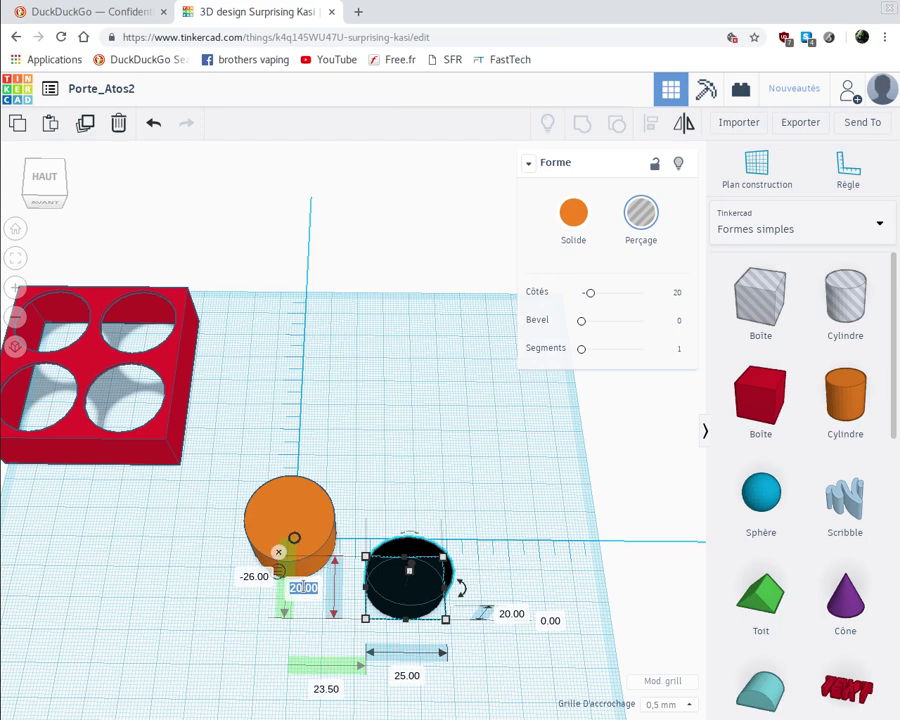
{"action": "key", "text": "BackSpace"}
{"action": "type", "text": "25"}
{"action": "key", "text": "Return"}
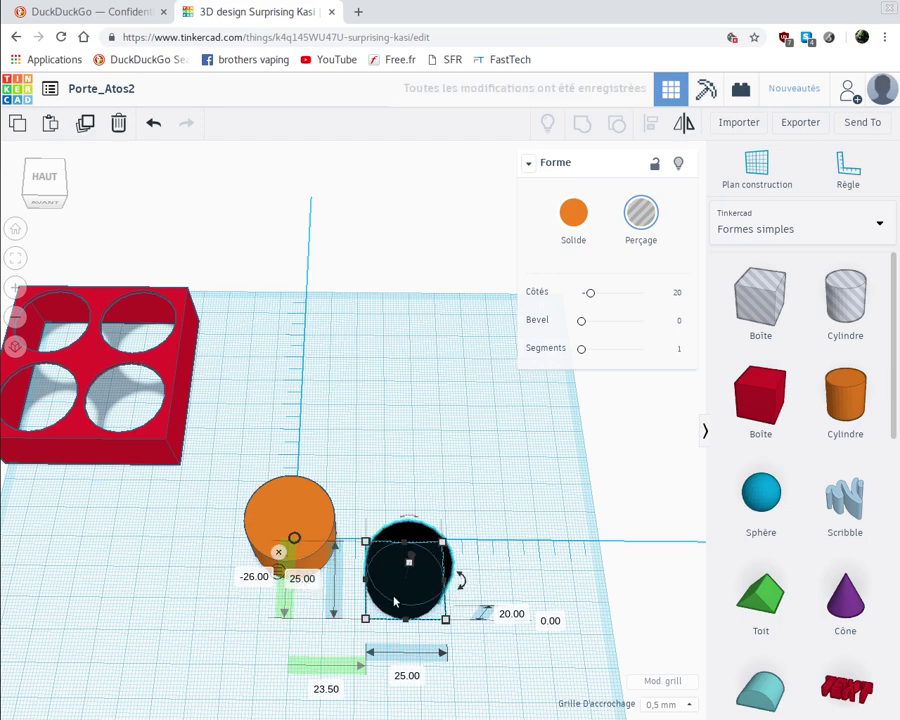
{"action": "left_click", "coordinate": [512, 628]}
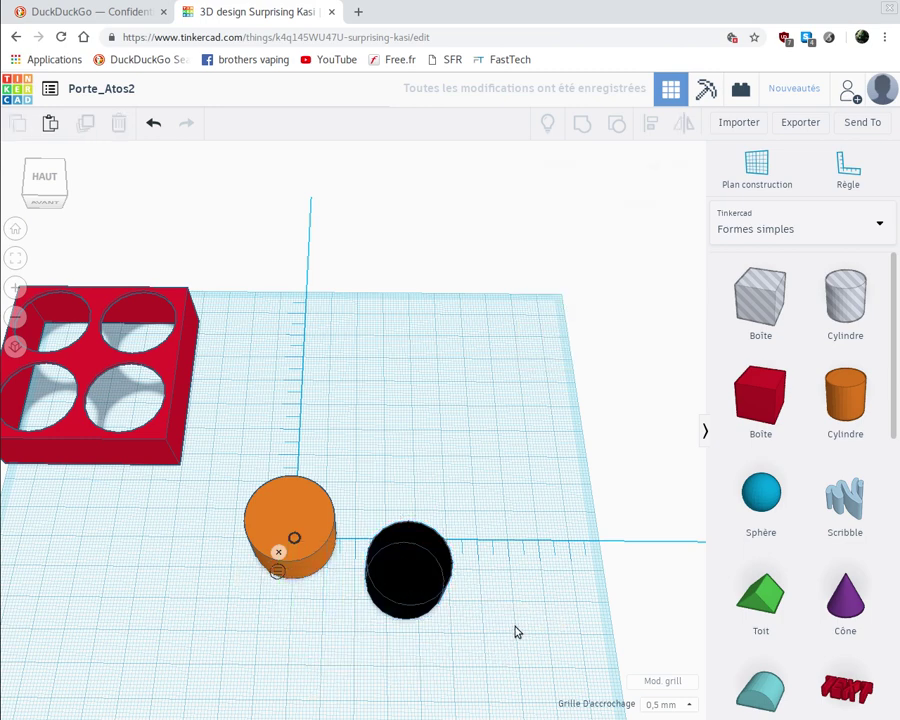
{"action": "left_click", "coordinate": [395, 570]}
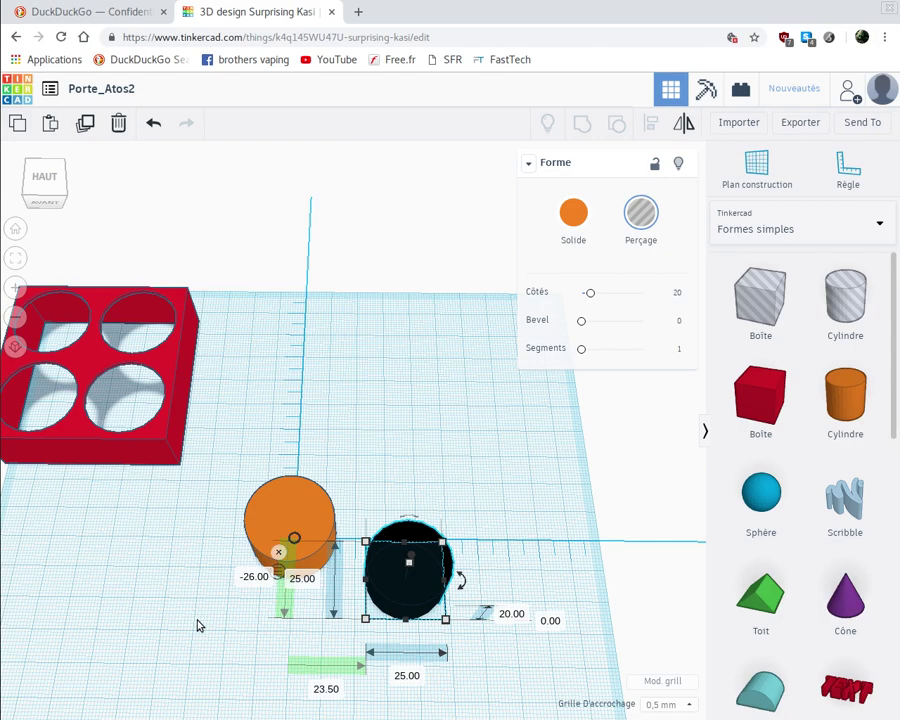
{"action": "left_click", "coordinate": [490, 653]}
Step: Set the solid orange cylinder's height to 10 mm
{"action": "right_click_drag", "start_coordinate": [490, 653], "coordinate": [468, 589]}
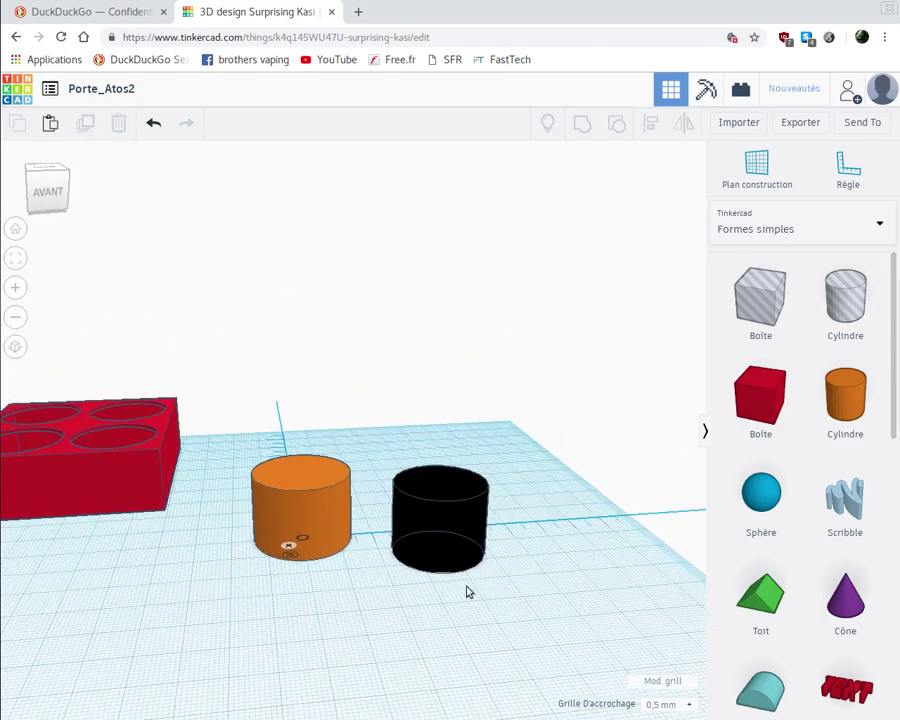
{"action": "left_click", "coordinate": [298, 502]}
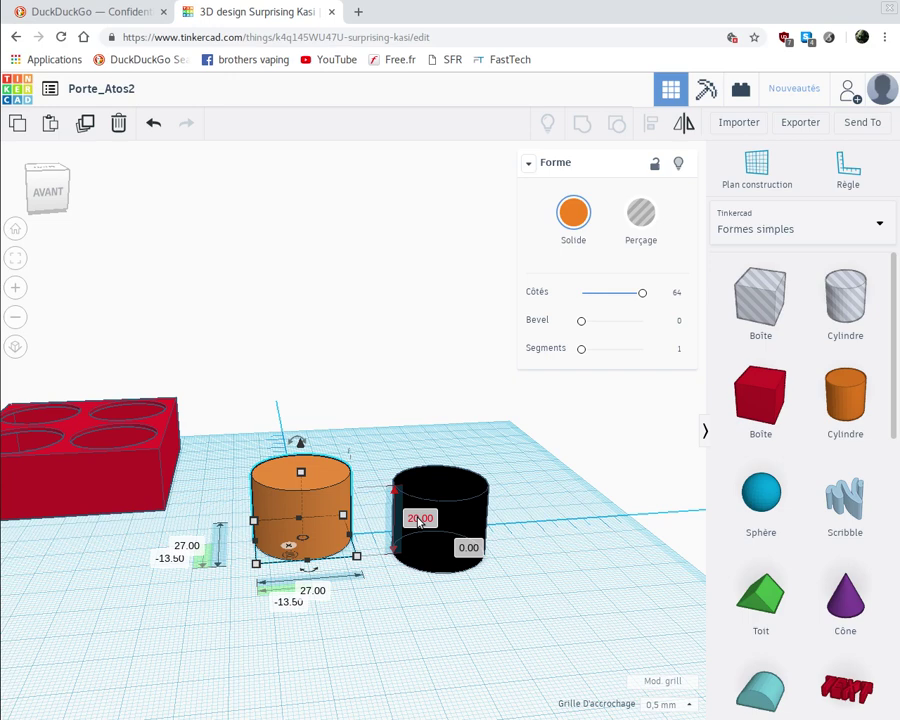
{"action": "left_click", "coordinate": [420, 520]}
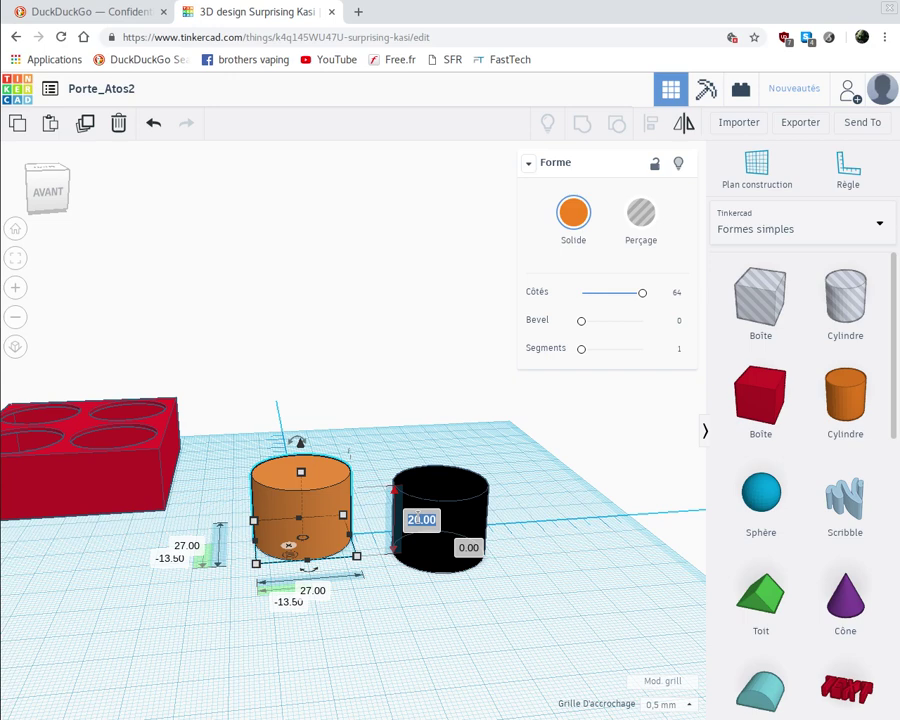
{"action": "type", "text": "10"}
{"action": "key", "text": "Return"}
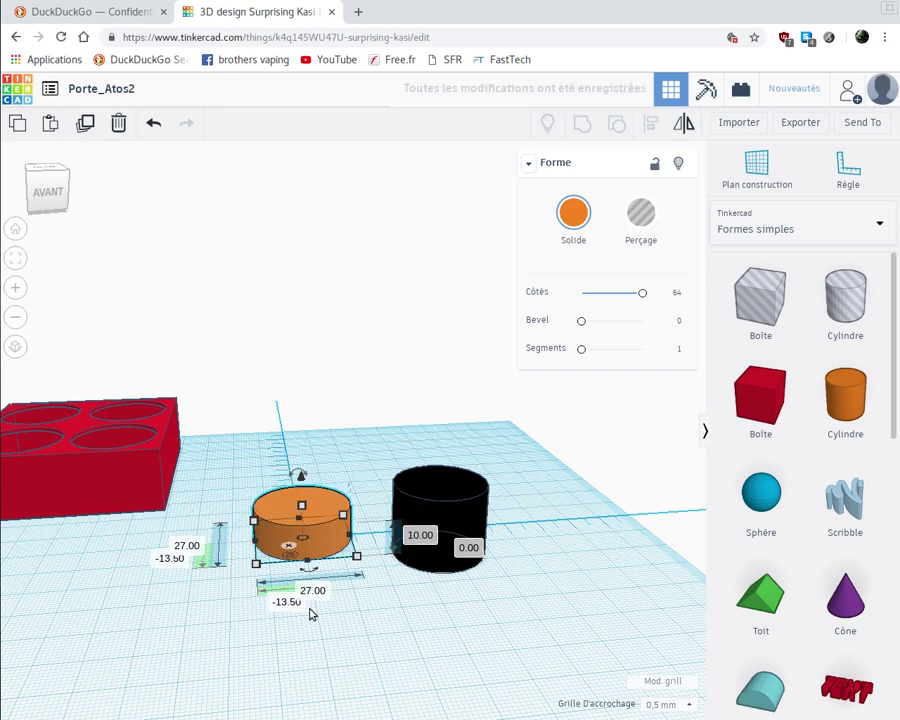
Step: Center the 25 mm hole cylinder on the ruler's origin with width and depth offsets of -12.5 mm, and raise it 1 mm above the workplane
{"action": "right_click_drag", "start_coordinate": [402, 703], "coordinate": [410, 668]}
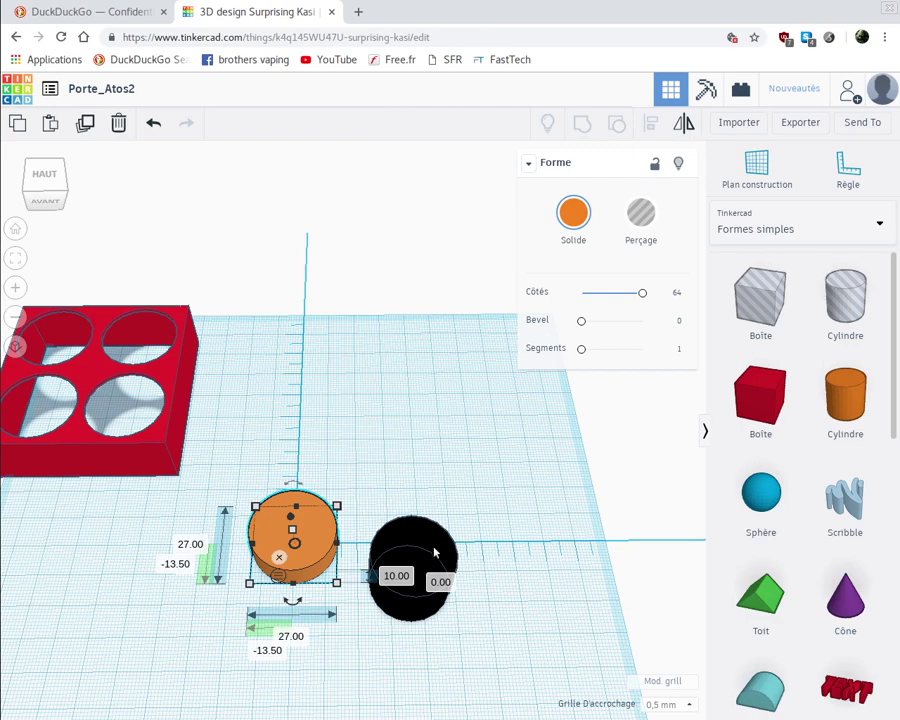
{"action": "left_click", "coordinate": [420, 583]}
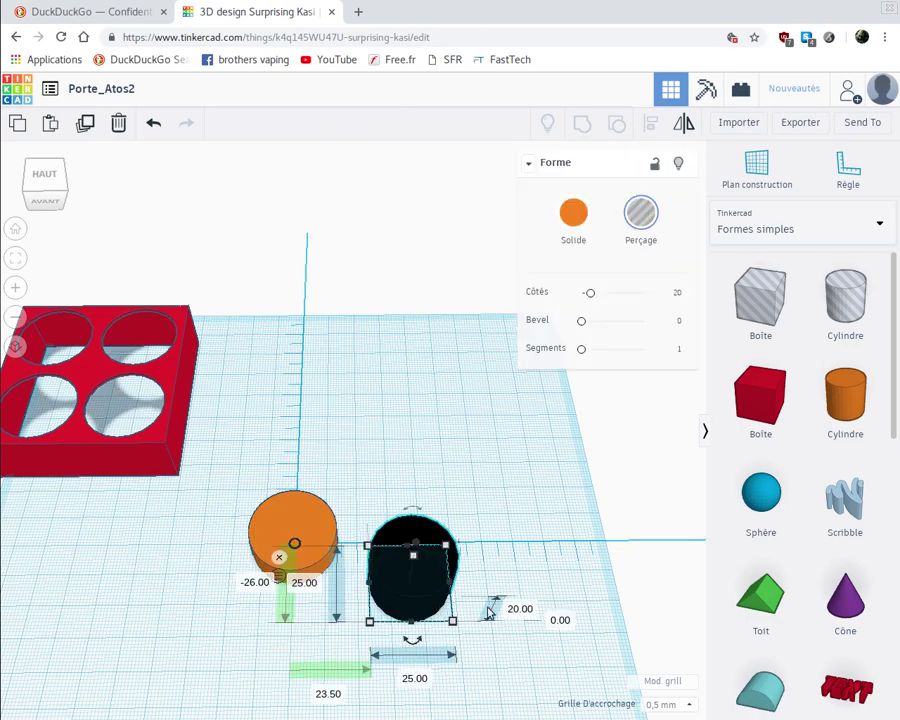
{"action": "left_click_drag", "start_coordinate": [374, 550], "coordinate": [300, 548]}
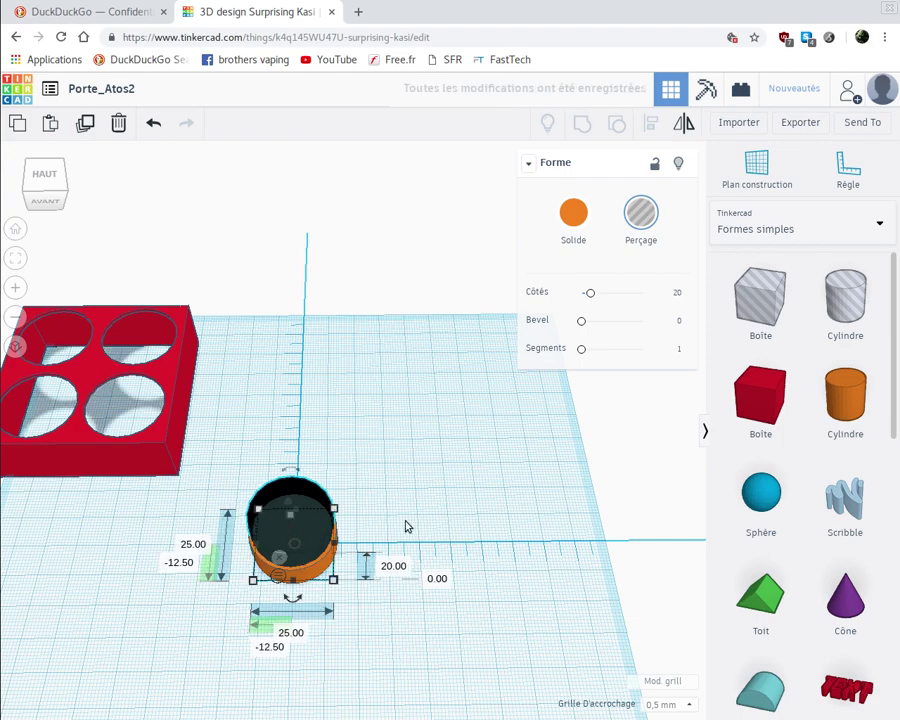
{"action": "right_click_drag", "start_coordinate": [405, 527], "coordinate": [414, 649]}
{"action": "left_click", "coordinate": [420, 591]}
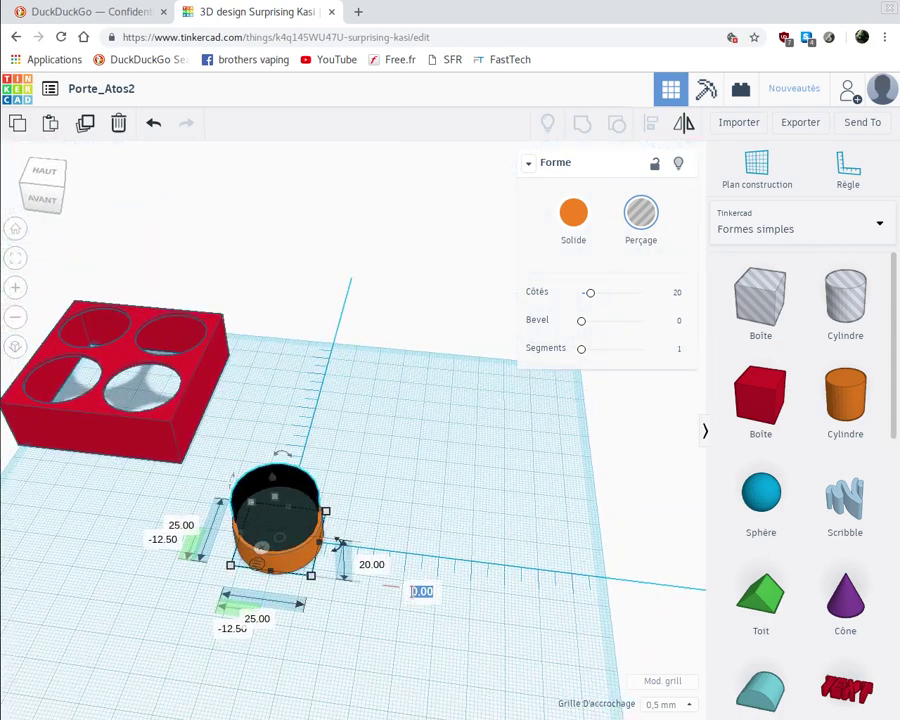
{"action": "type", "text": "1"}
{"action": "key", "text": "Return"}
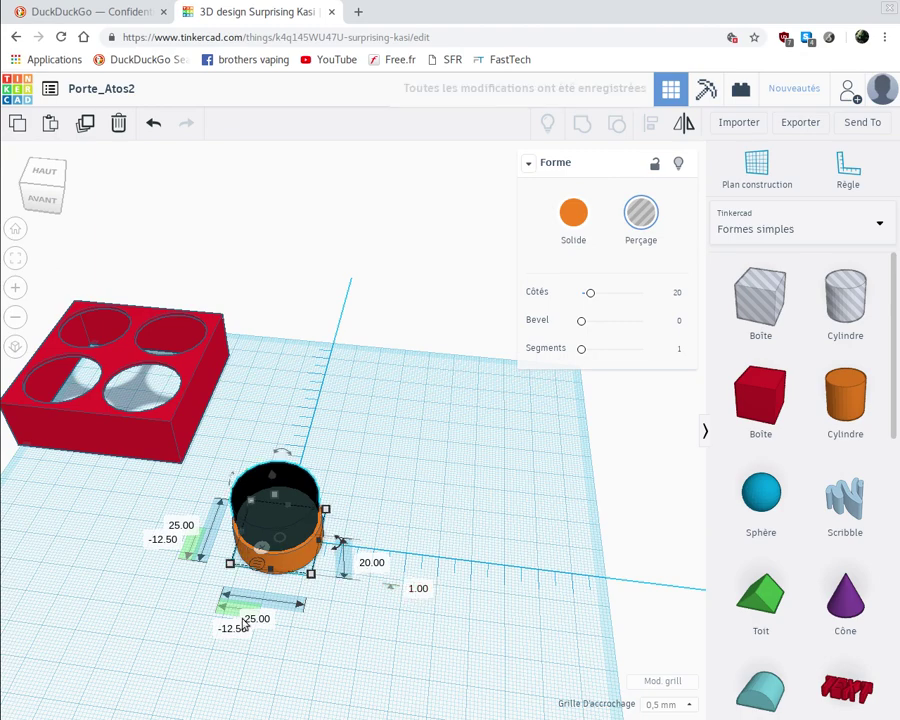
Step: Group the solid cylinder with the 25 mm hole cylinder to hollow it into a cup
{"action": "right_click_drag", "start_coordinate": [348, 623], "coordinate": [230, 437]}
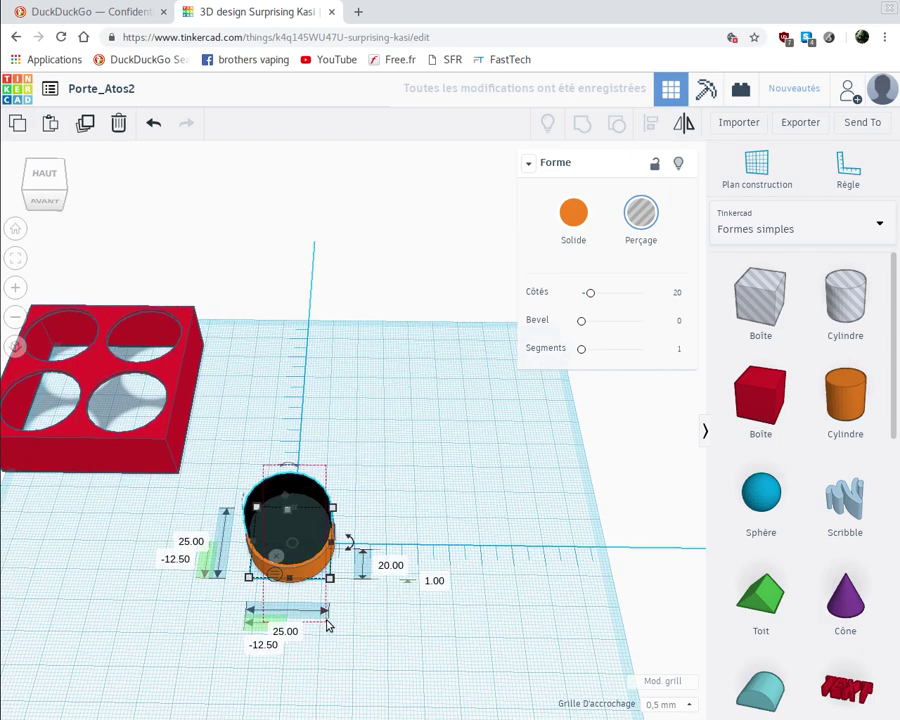
{"action": "left_click_drag", "start_coordinate": [327, 620], "coordinate": [328, 622]}
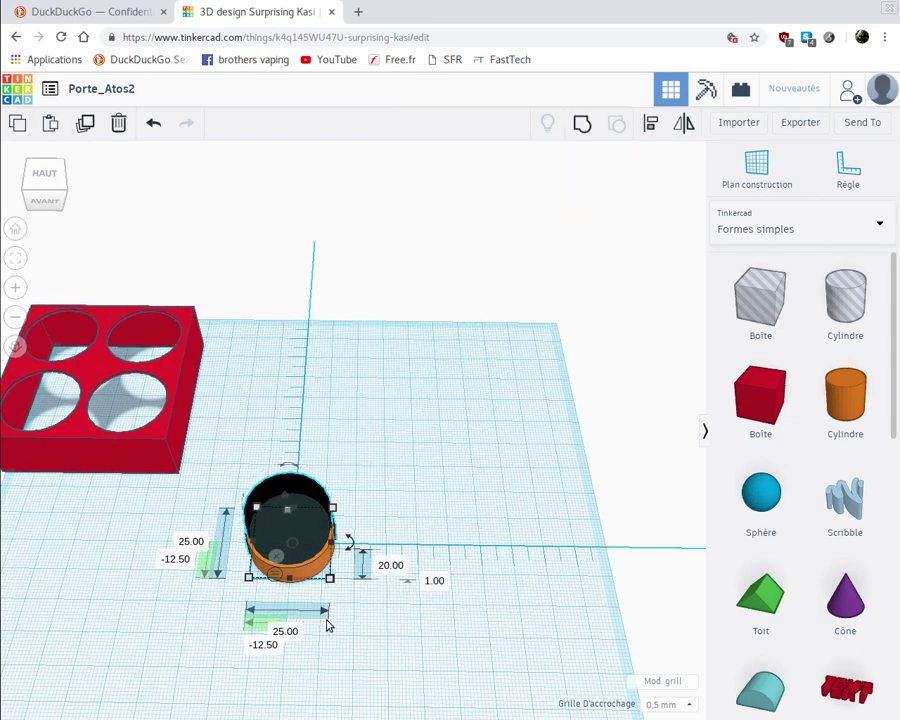
{"action": "left_click", "coordinate": [582, 123]}
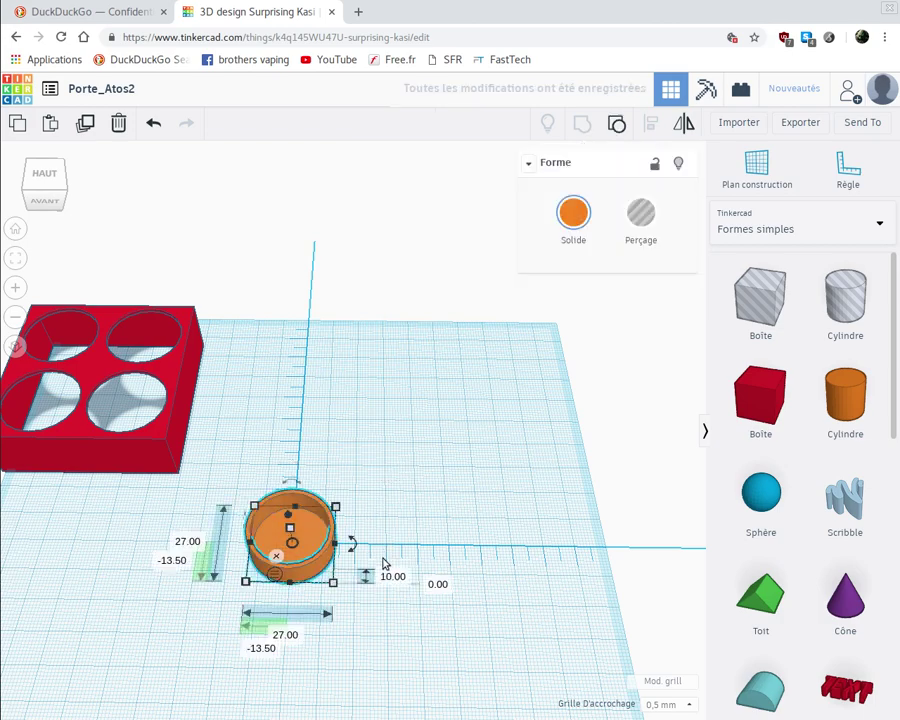
Step: Add another hole cylinder behind the cup and set its width and depth to 8 mm
{"action": "right_click_drag", "start_coordinate": [382, 558], "coordinate": [388, 584]}
{"action": "right_click_drag", "start_coordinate": [390, 434], "coordinate": [396, 550]}
{"action": "left_click_drag", "start_coordinate": [850, 298], "coordinate": [405, 432]}
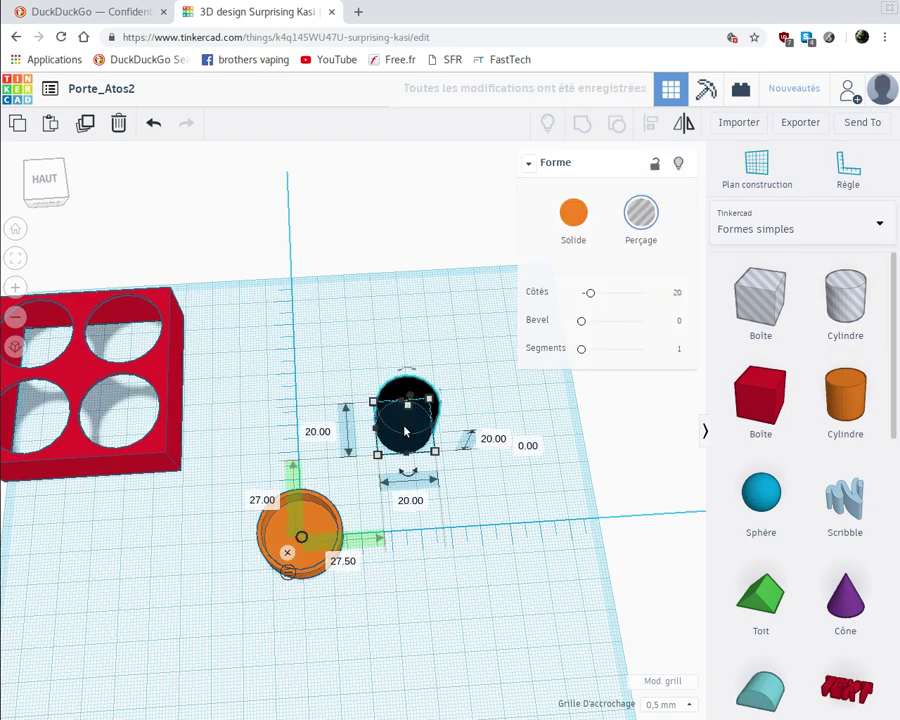
{"action": "left_click", "coordinate": [418, 501]}
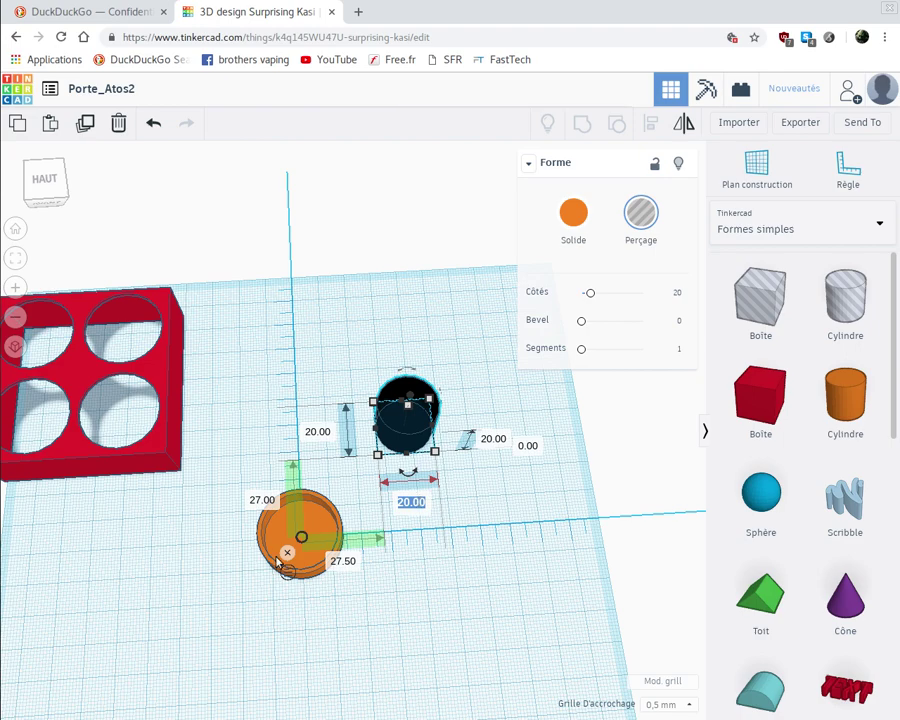
{"action": "type", "text": "8"}
{"action": "left_click", "coordinate": [316, 431]}
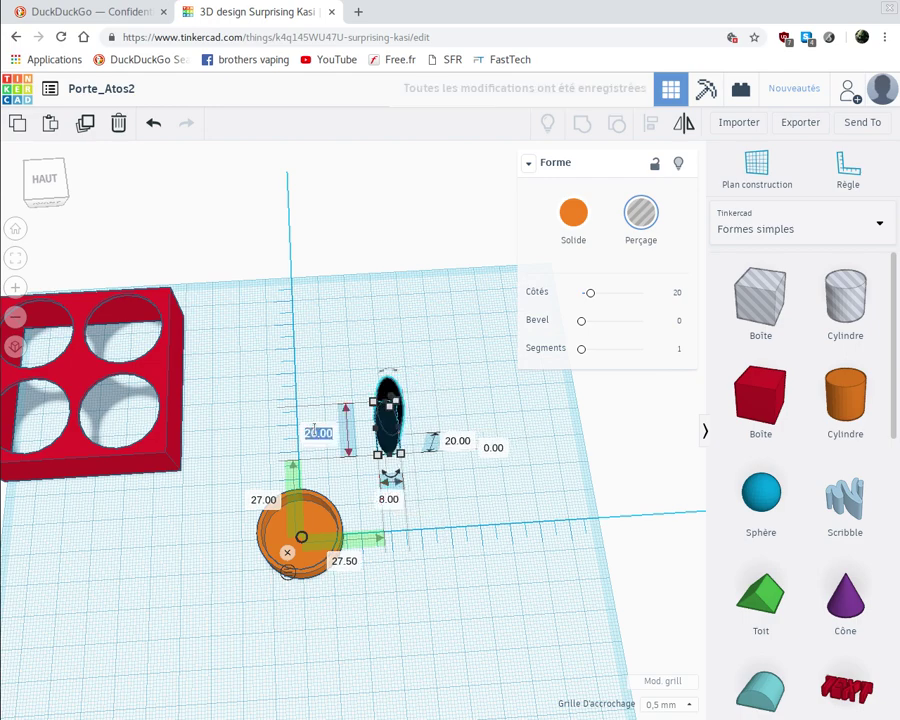
{"action": "type", "text": "8"}
{"action": "key", "text": "Return"}
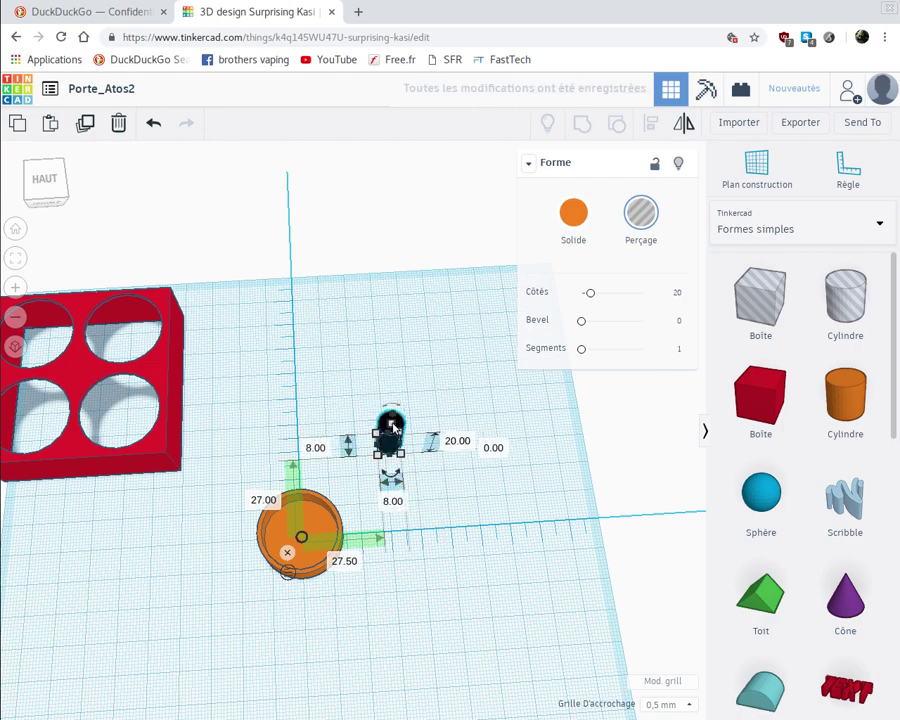
{"action": "left_click", "coordinate": [444, 495]}
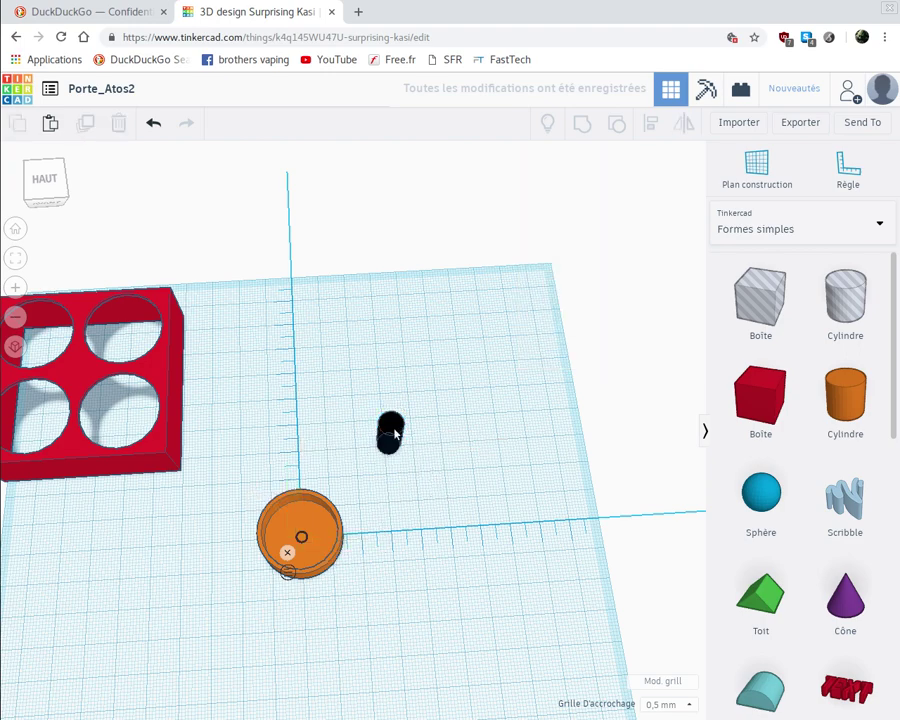
Step: Center the 8 mm hole cylinder on the ruler's origin with width and depth offsets of -4 mm
{"action": "left_click", "coordinate": [393, 432]}
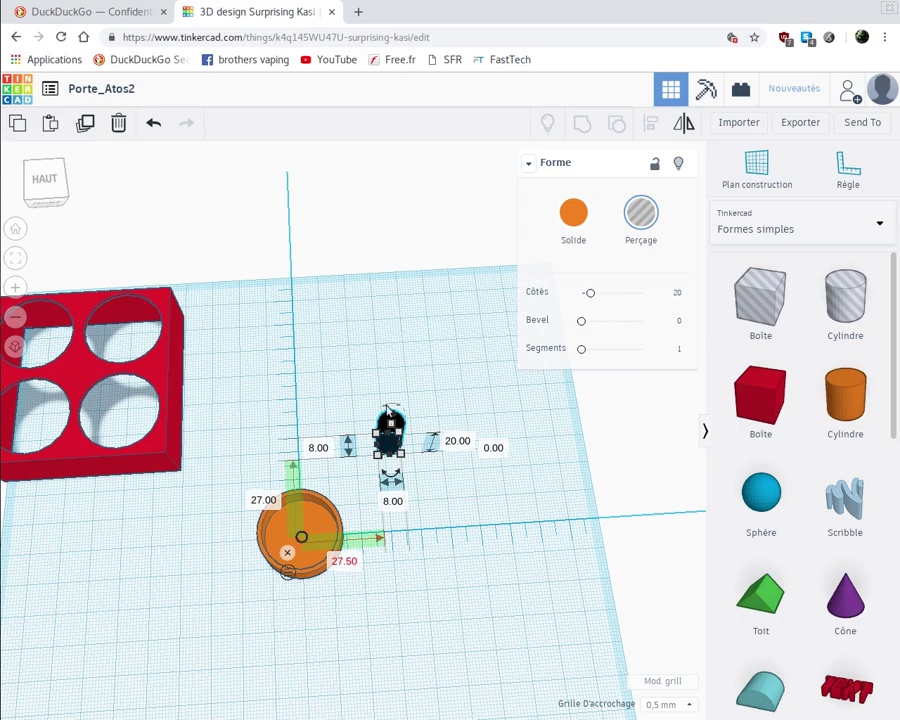
{"action": "left_click", "coordinate": [343, 562]}
{"action": "key", "text": "BackSpace"}
{"action": "type", "text": "-4"}
{"action": "key", "text": "Return"}
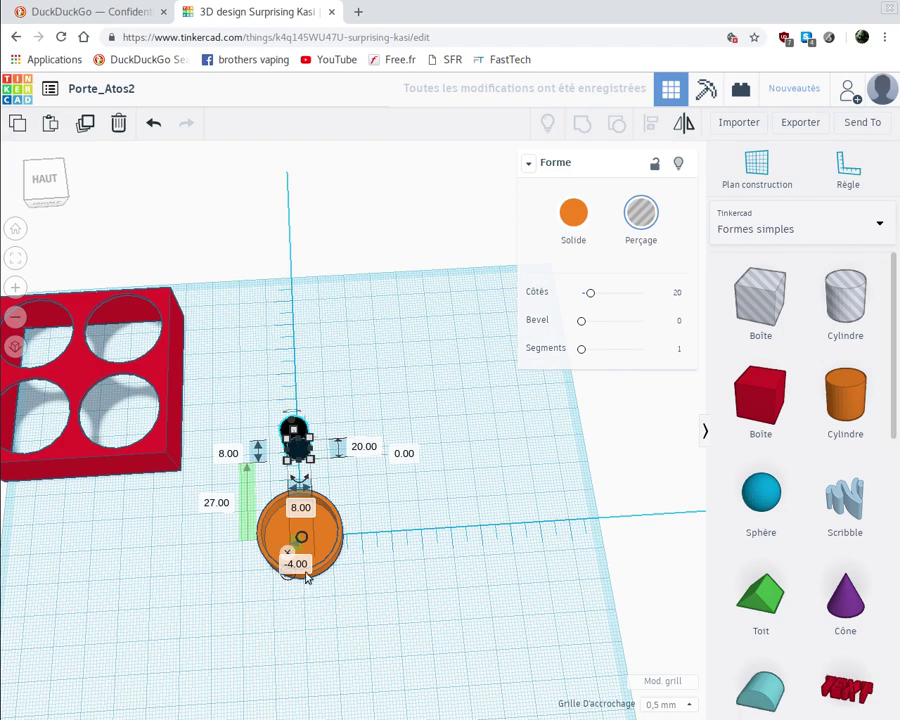
{"action": "left_click", "coordinate": [217, 503]}
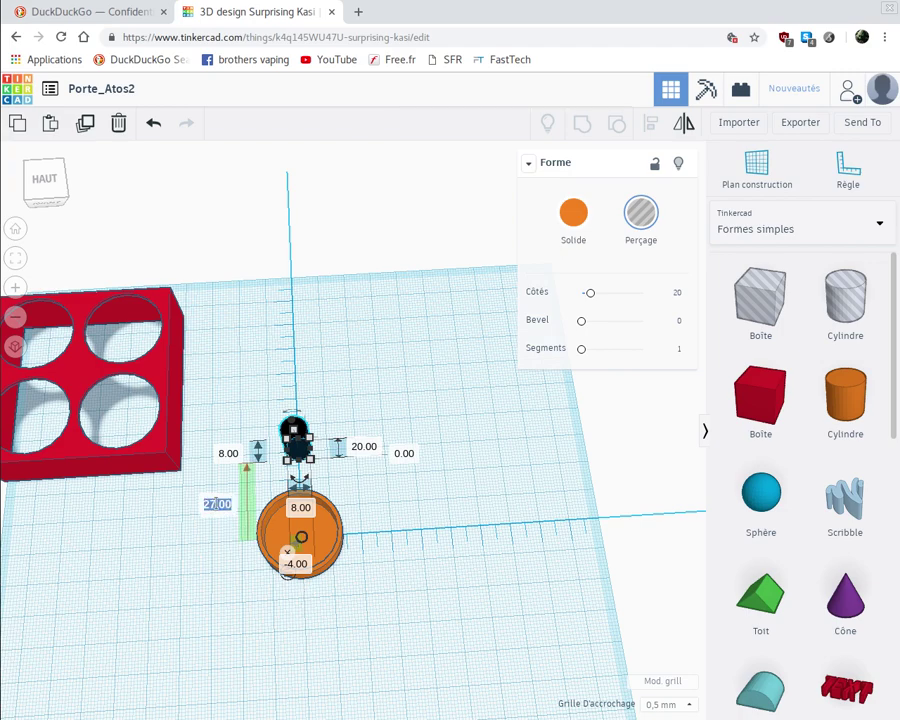
{"action": "key", "text": "BackSpace"}
{"action": "type", "text": "-4"}
{"action": "key", "text": "Return"}
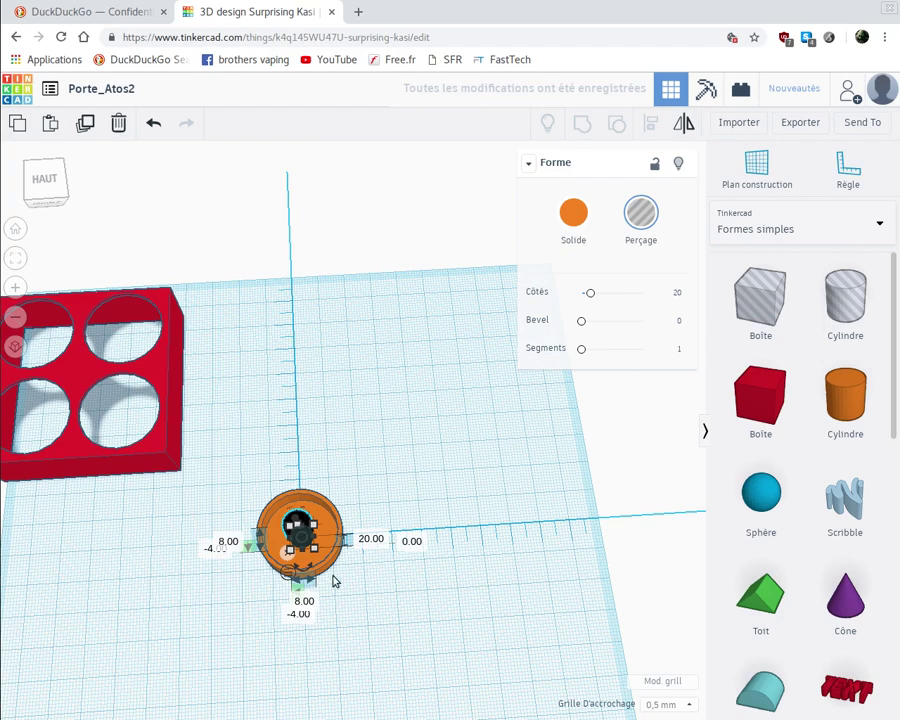
Step: Group the cup with the 8 mm hole cylinder to cut a central hole through its floor
{"action": "left_click_drag", "start_coordinate": [266, 464], "coordinate": [412, 650]}
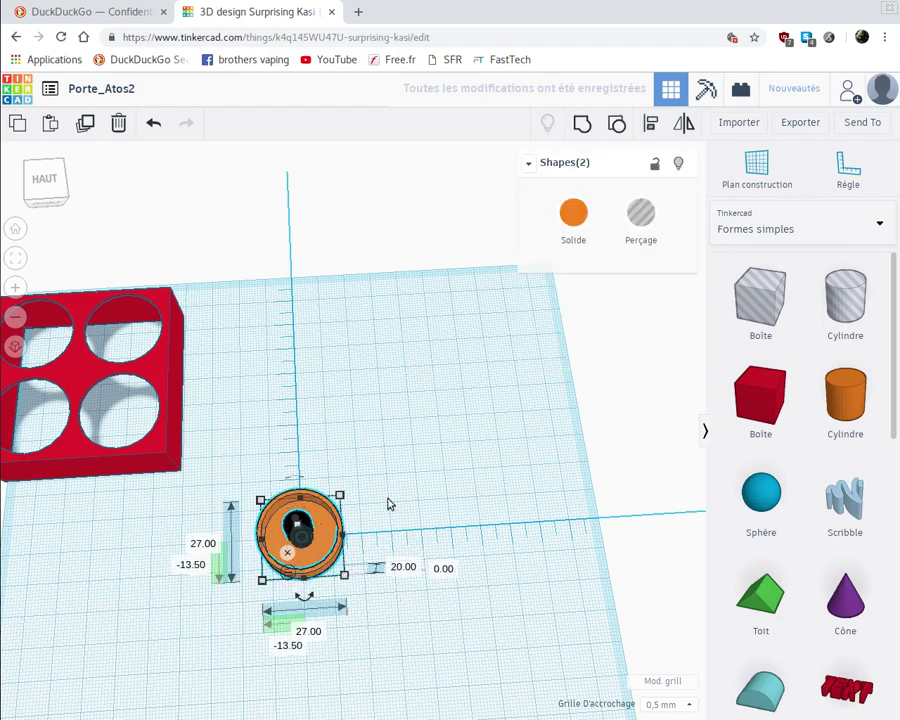
{"action": "right_click_drag", "start_coordinate": [390, 504], "coordinate": [416, 639]}
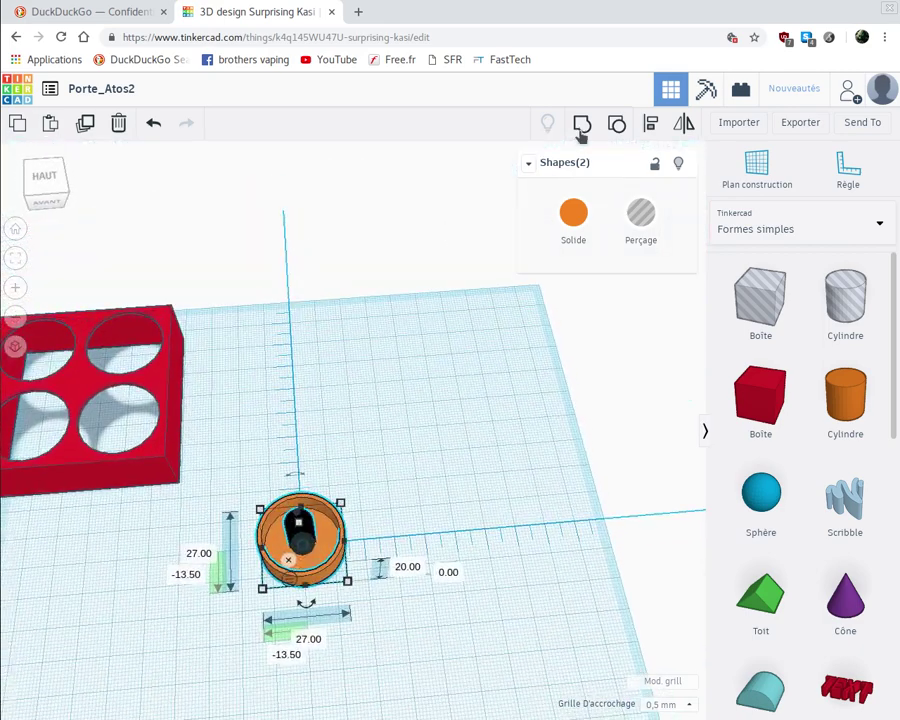
{"action": "left_click", "coordinate": [582, 123]}
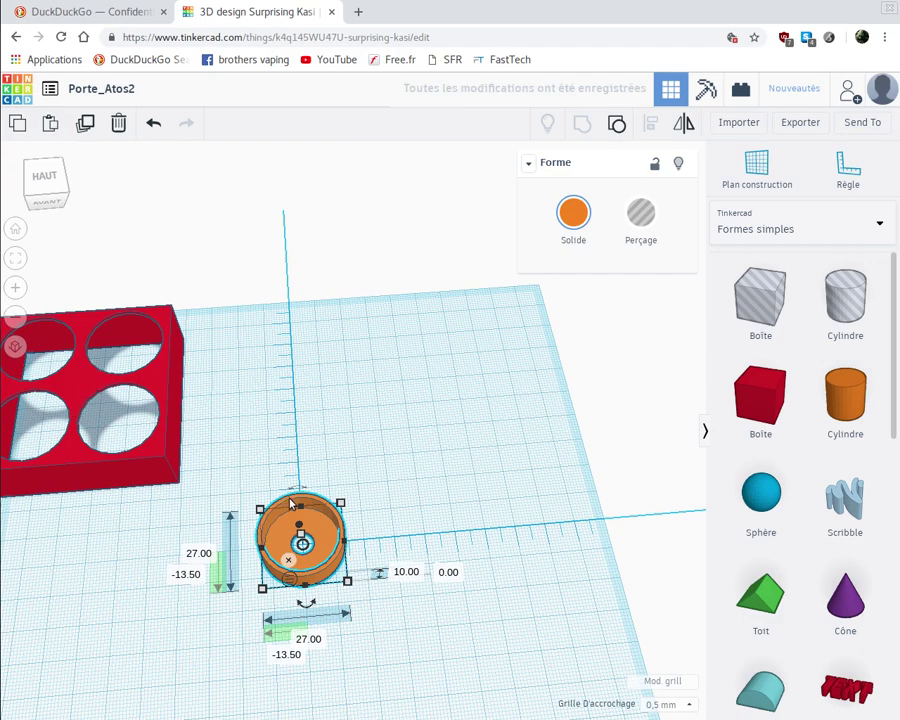
{"action": "left_click", "coordinate": [157, 447]}
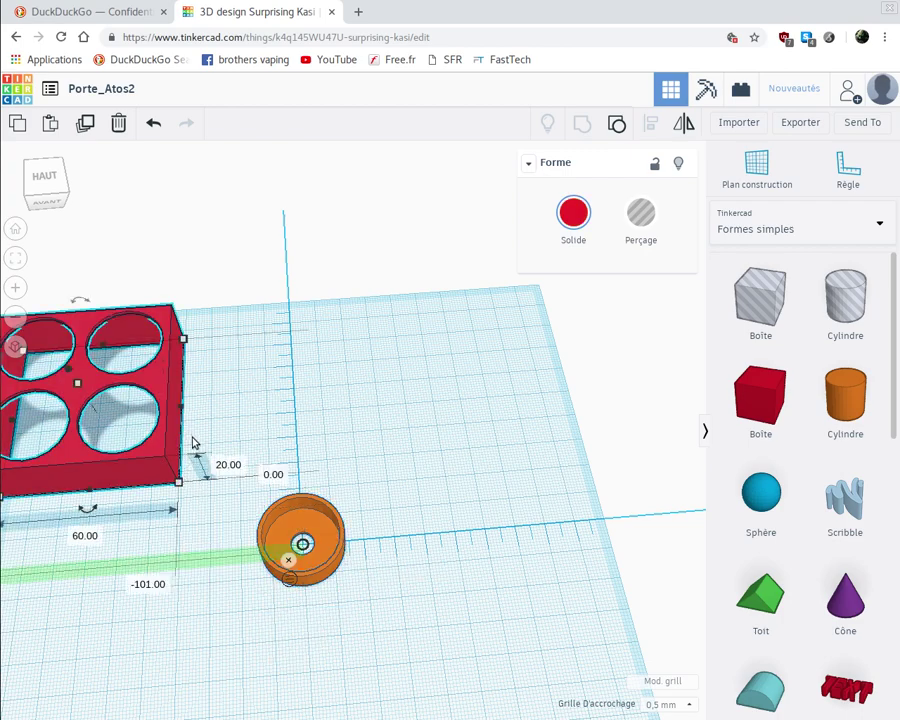
{"action": "left_click", "coordinate": [340, 548]}
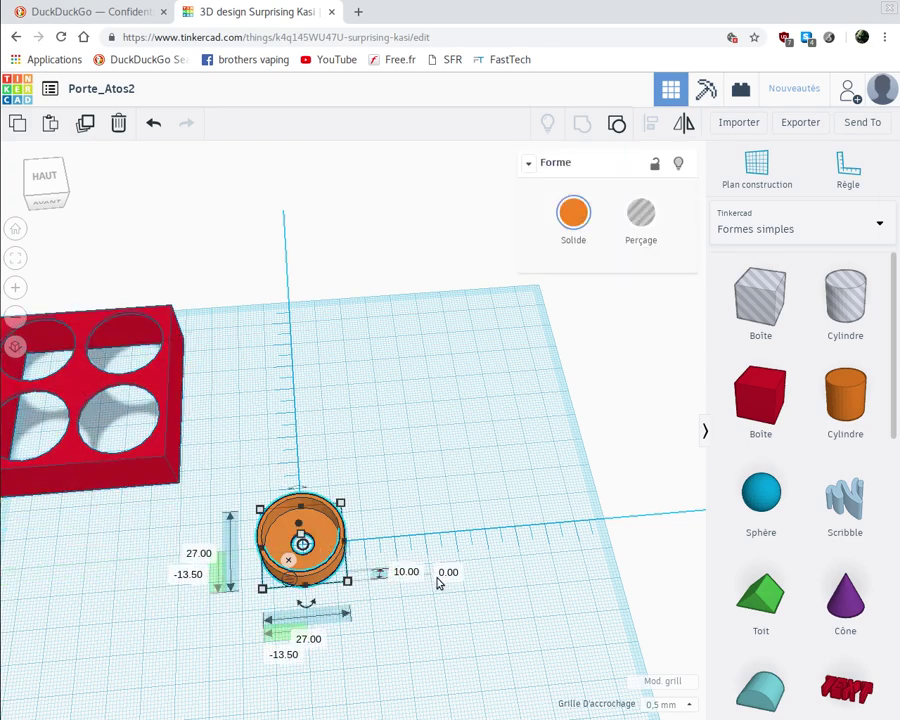
Step: Raise the cup 10 mm above the workplane and move the corner of the four-hole box to the ruler's origin
{"action": "left_click", "coordinate": [447, 573]}
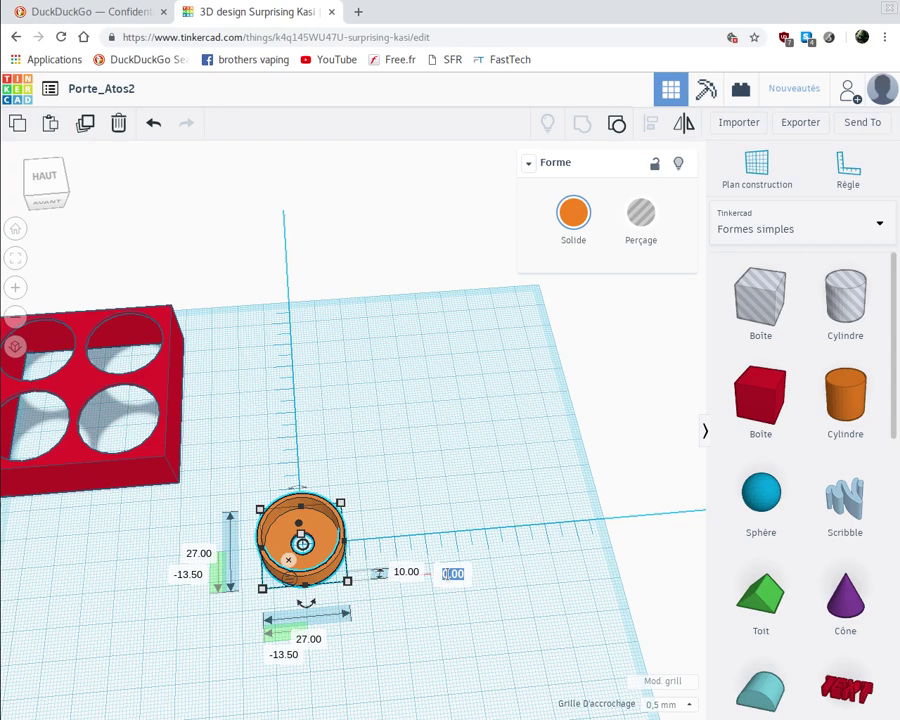
{"action": "type", "text": "10"}
{"action": "key", "text": "Return"}
{"action": "right_click_drag", "start_coordinate": [400, 667], "coordinate": [141, 486]}
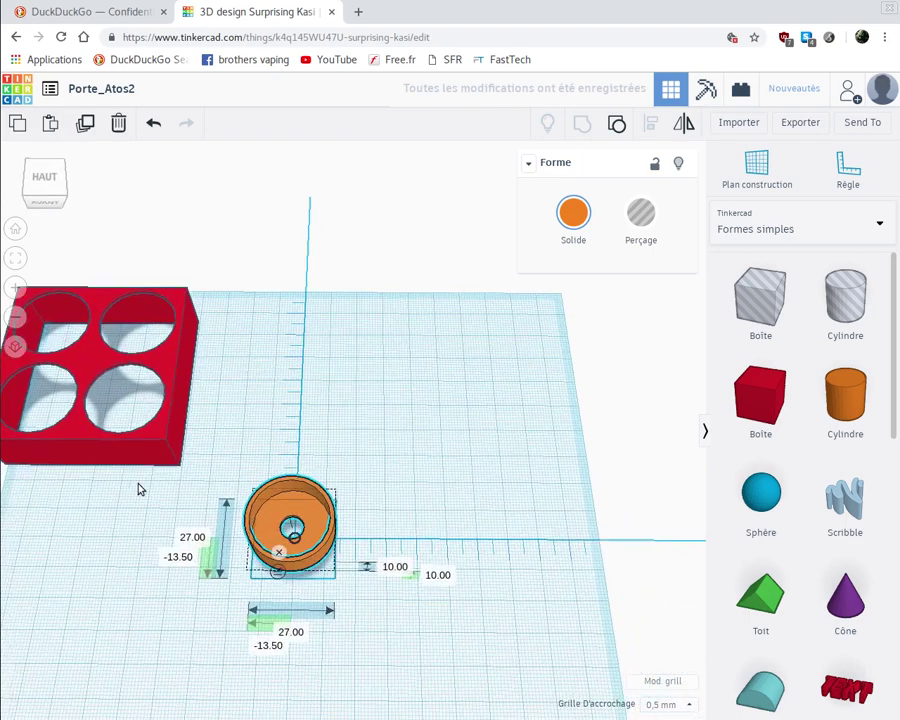
{"action": "left_click_drag", "start_coordinate": [150, 420], "coordinate": [388, 493]}
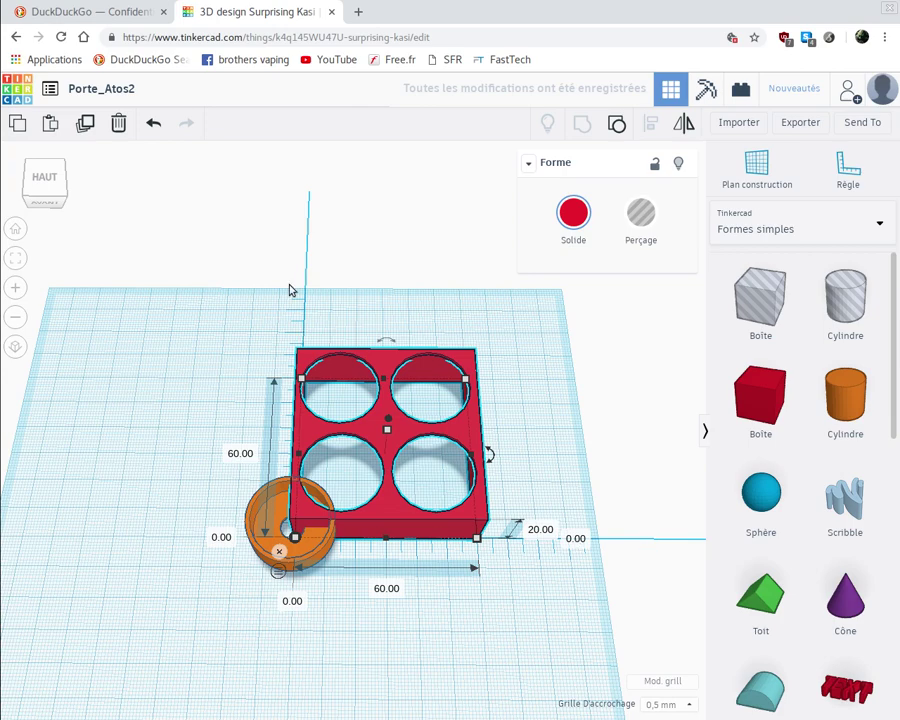
Step: Duplicate the cup three times along the ruler's width axis, spacing the copies 13.5 mm apart
{"action": "left_click", "coordinate": [262, 556]}
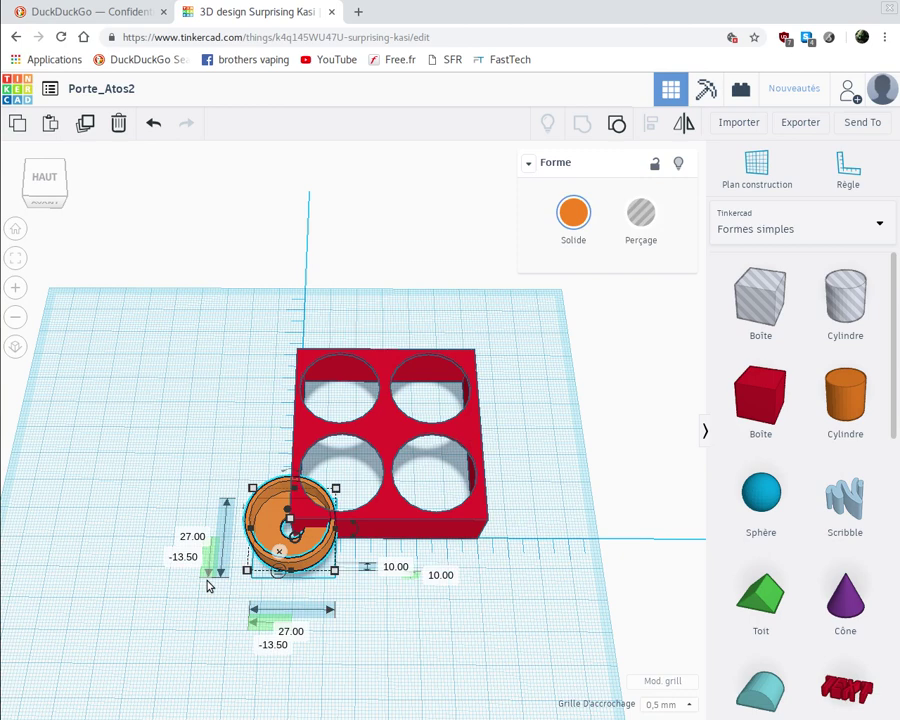
{"action": "key", "text": "Right"}
{"action": "key", "text": "Right"}
{"action": "key", "text": "Right"}
{"action": "key", "text": "Right"}
{"action": "key", "text": "Right"}
{"action": "key", "text": "Right"}
{"action": "key", "text": "Right"}
{"action": "key", "text": "Right"}
{"action": "key", "text": "Right"}
{"action": "key", "text": "Right"}
{"action": "key", "text": "Right"}
{"action": "key", "text": "Right"}
{"action": "key", "text": "Right"}
{"action": "key", "text": "Right"}
{"action": "key", "text": "Right"}
{"action": "key", "text": "Right"}
{"action": "key", "text": "Right"}
{"action": "key", "text": "Right"}
{"action": "key", "text": "Right"}
{"action": "key", "text": "Right"}
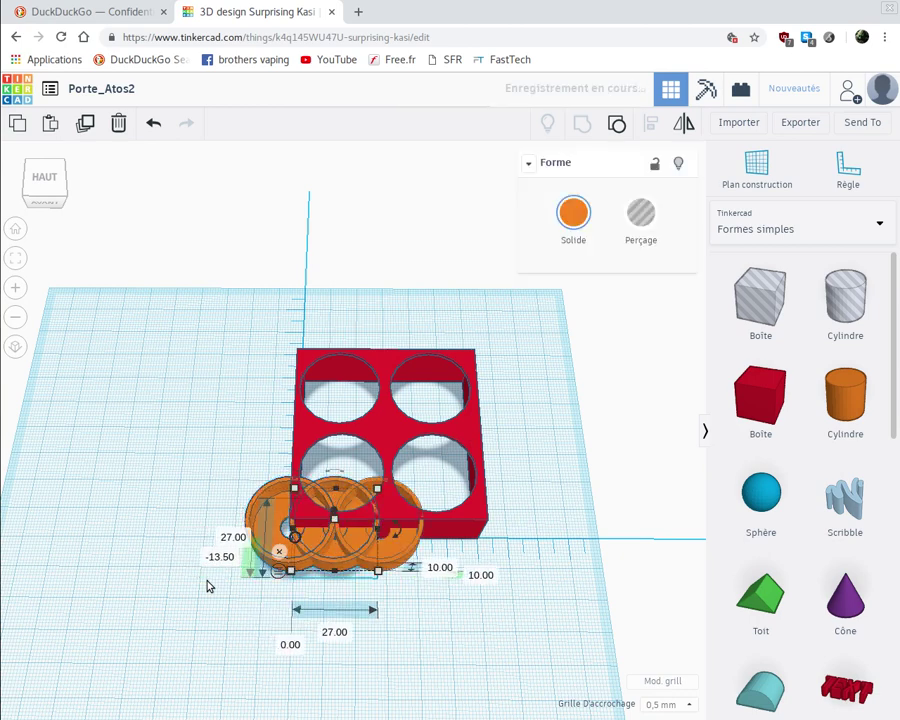
{"action": "key", "text": "ctrl+d"}
{"action": "key", "text": "ctrl+d"}
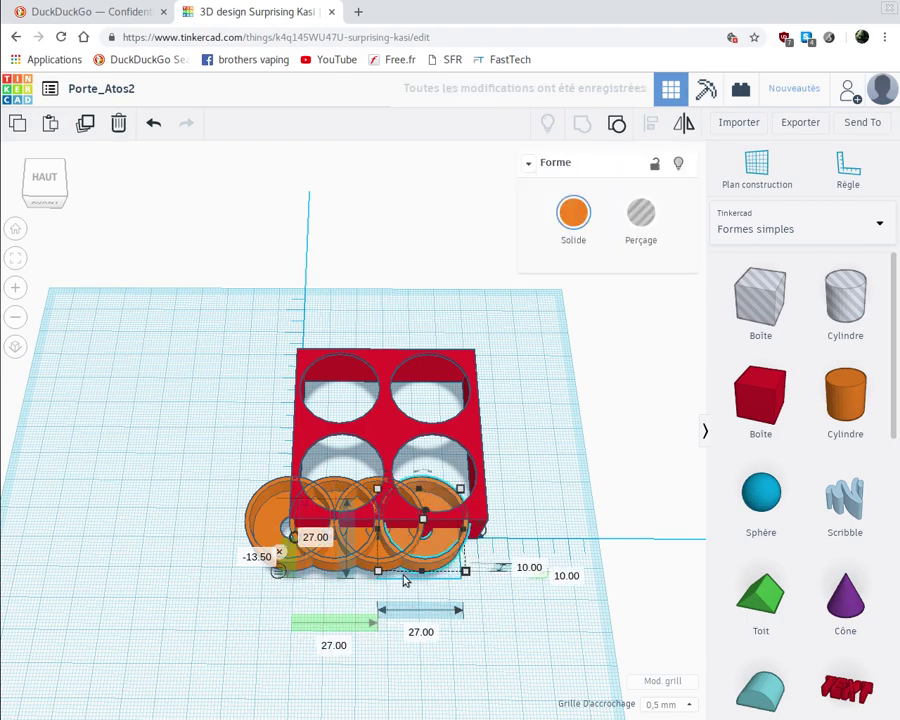
Step: Fit one cup into each of the box's two rear holes, the first at offsets of about 31 mm in width and 32 mm in depth
{"action": "left_click_drag", "start_coordinate": [427, 528], "coordinate": [434, 421]}
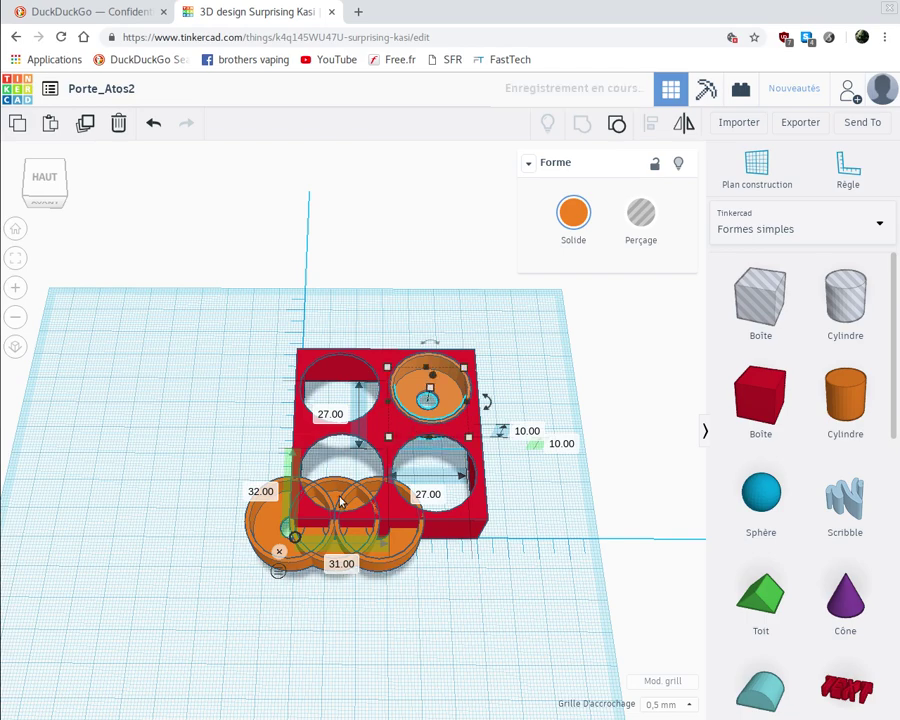
{"action": "right_click_drag", "start_coordinate": [448, 677], "coordinate": [448, 690]}
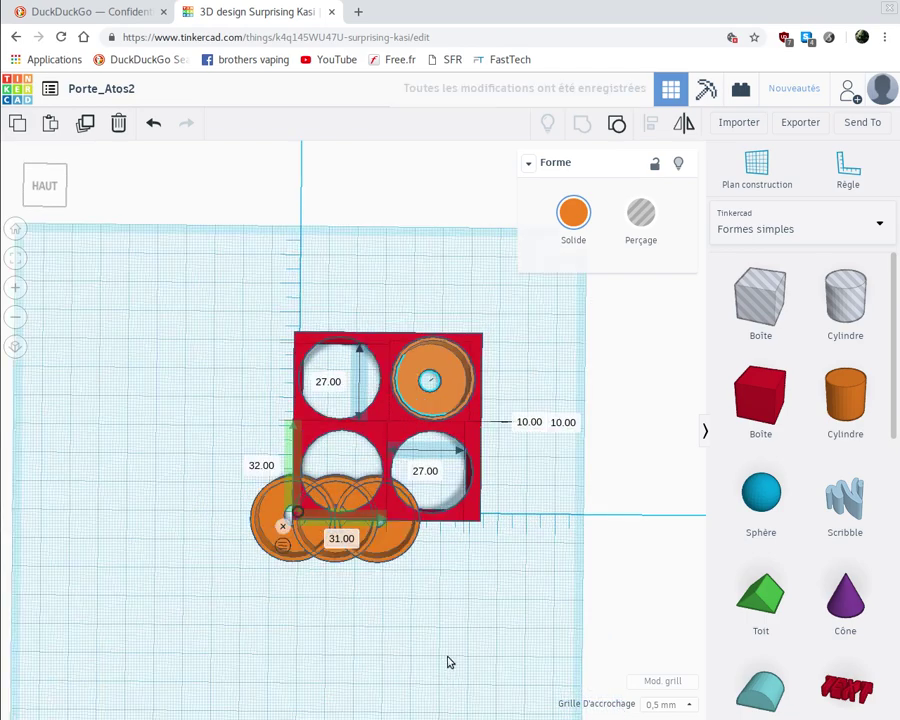
{"action": "left_click", "coordinate": [45, 190]}
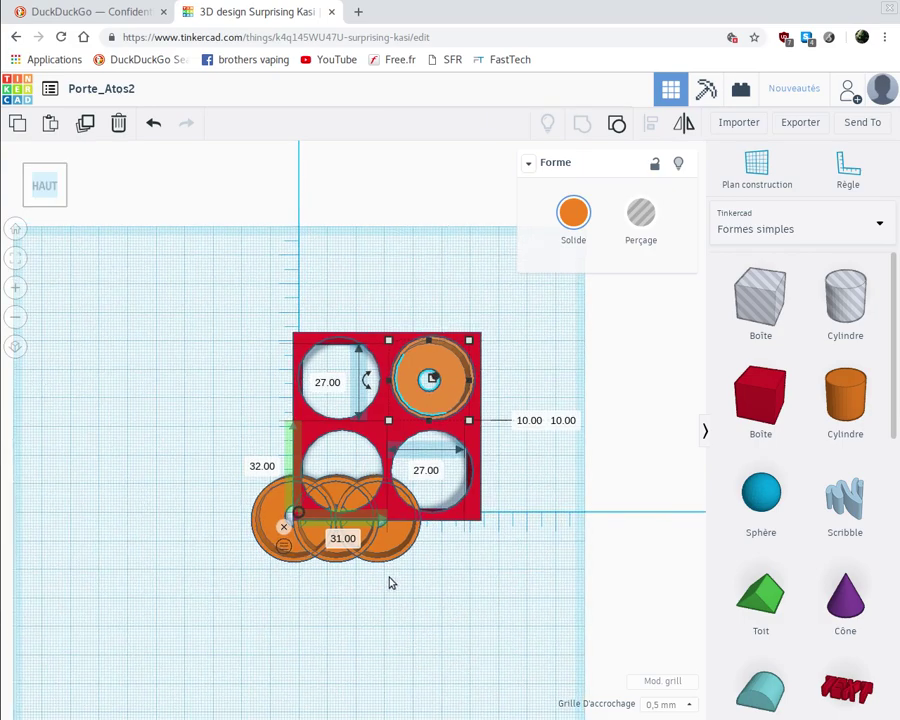
{"action": "scroll", "coordinate": [393, 579], "scroll_direction": "up", "scroll_amount": 3}
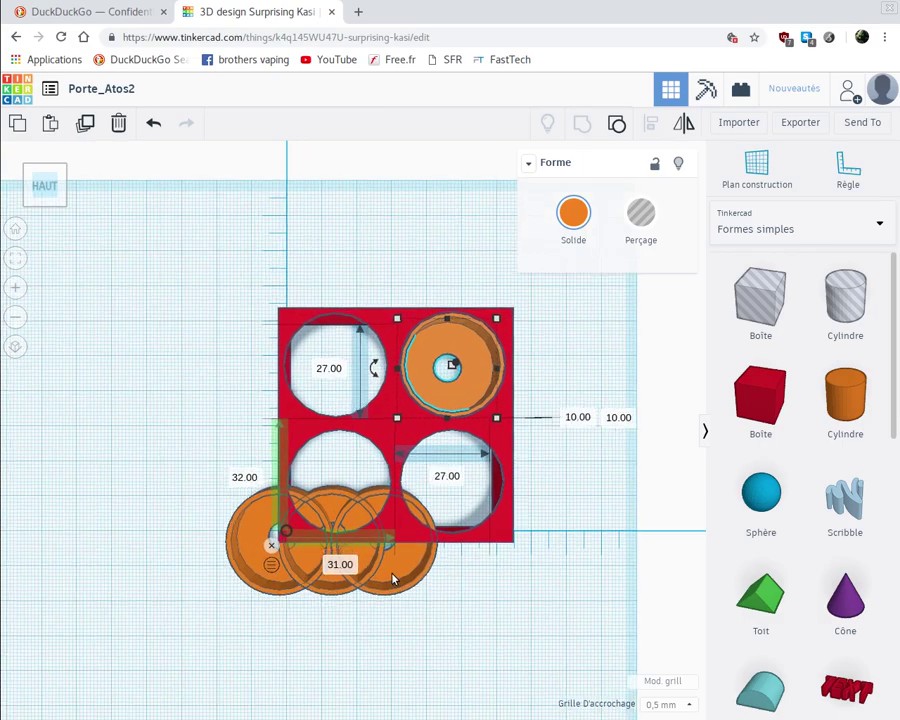
{"action": "scroll", "coordinate": [393, 579], "scroll_direction": "up", "scroll_amount": 2}
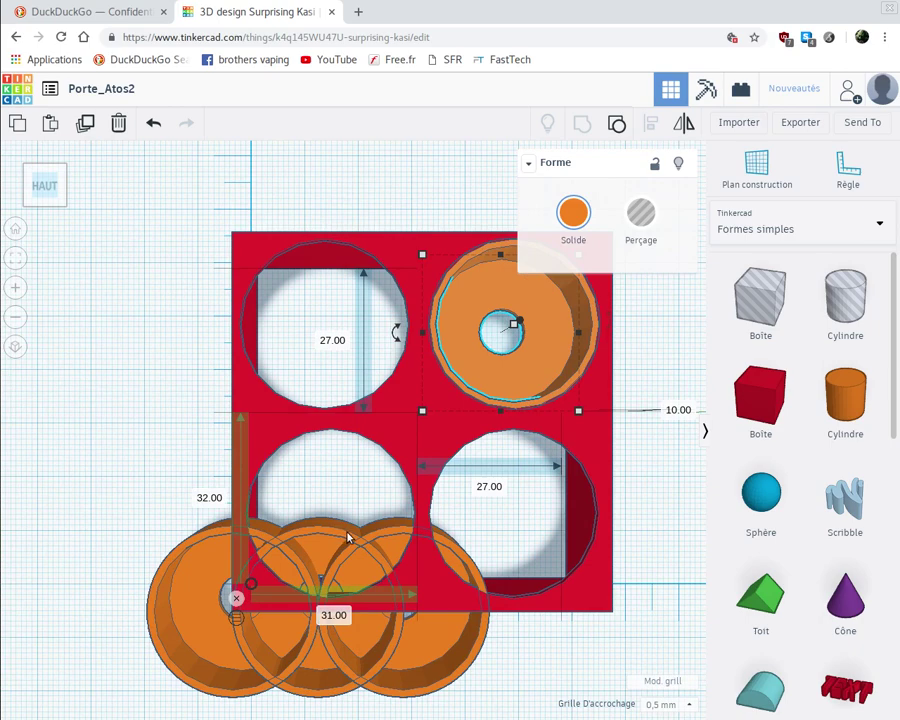
{"action": "left_click_drag", "start_coordinate": [396, 551], "coordinate": [325, 345]}
{"action": "mouse_move", "coordinate": [317, 298]}
{"action": "left_mouse_down"}
{"action": "mouse_move", "coordinate": [317, 283]}
{"action": "mouse_move", "coordinate": [323, 287]}
{"action": "left_mouse_up"}
{"action": "key", "text": "Escape"}
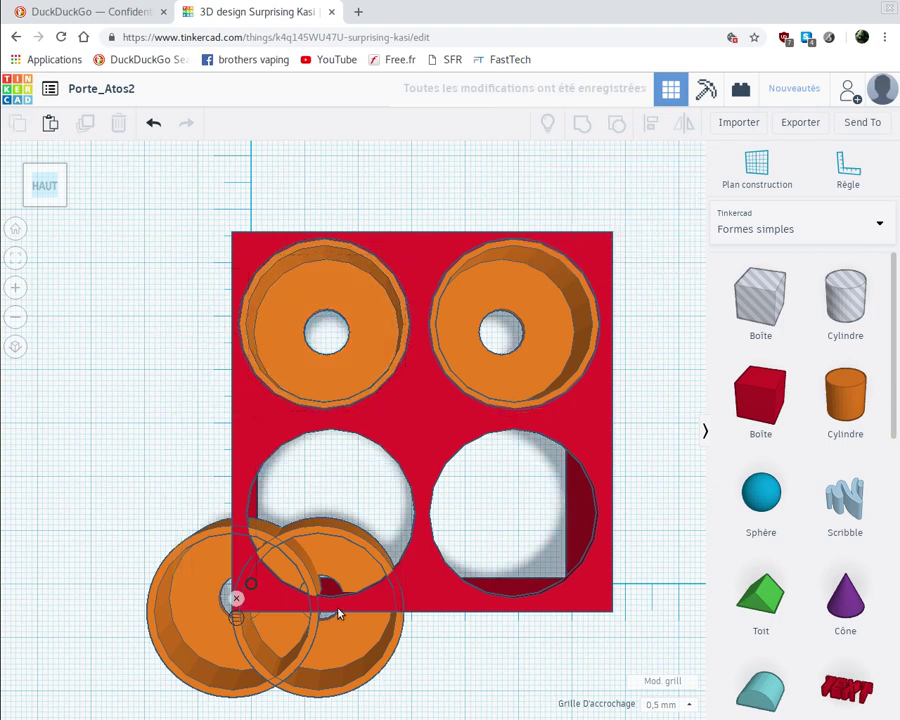
Step: Fit the remaining two cups into the box's front holes, at width offsets of about 31 mm and 2 mm and a depth offset of 2 mm
{"action": "left_click_drag", "start_coordinate": [348, 545], "coordinate": [527, 473]}
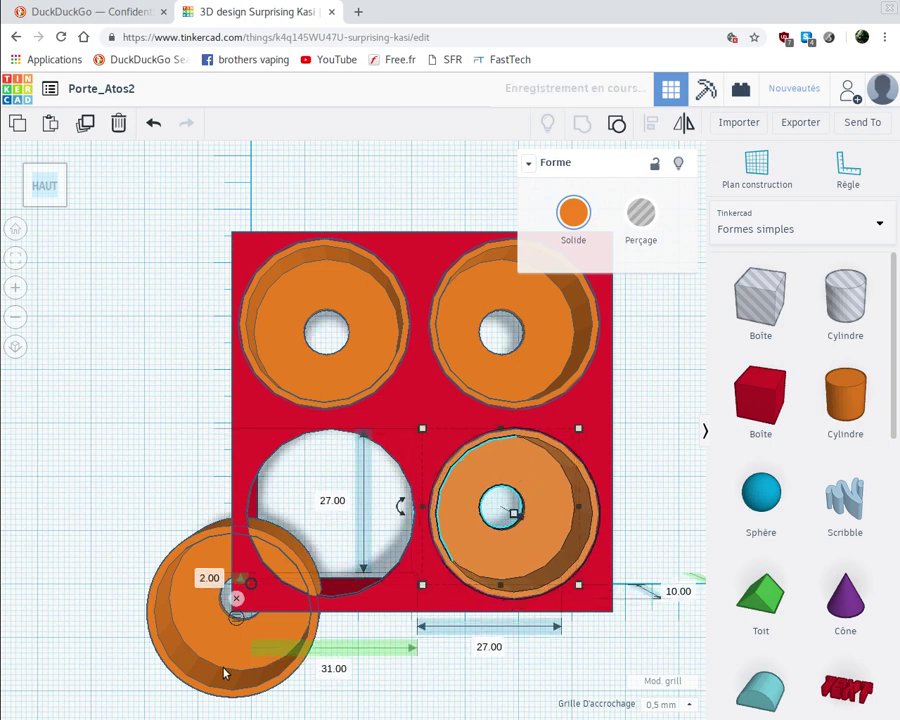
{"action": "left_click_drag", "start_coordinate": [224, 670], "coordinate": [312, 581]}
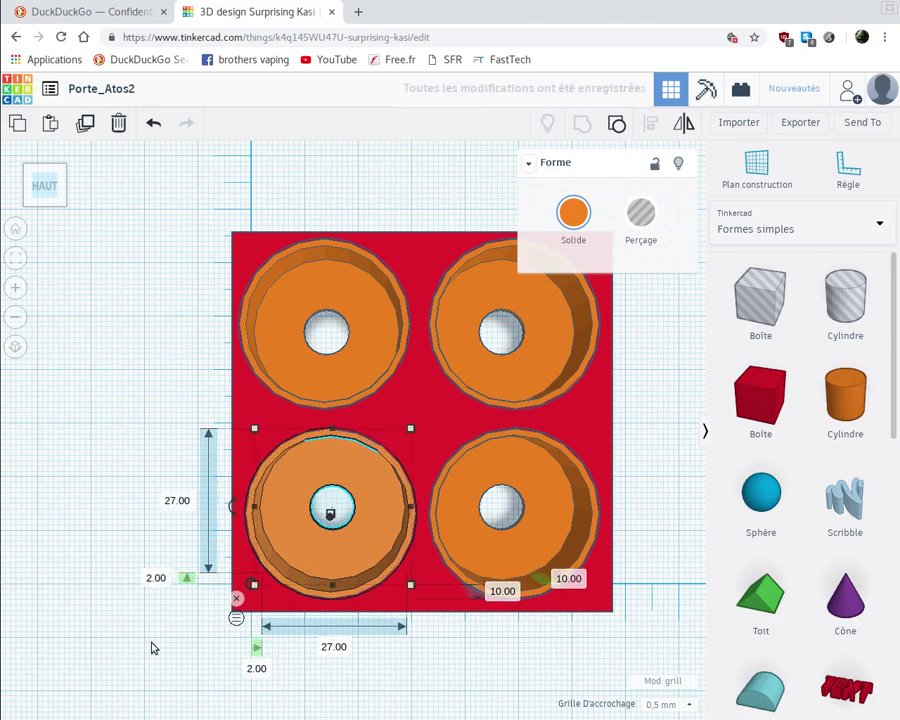
{"action": "right_click_drag", "start_coordinate": [150, 644], "coordinate": [165, 496]}
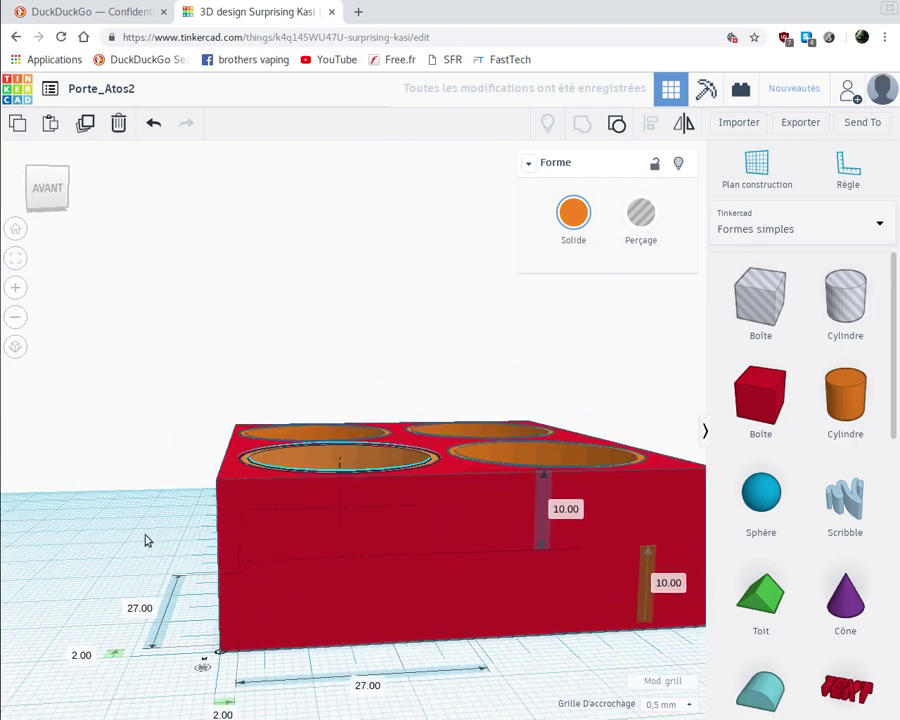
{"action": "right_click_drag", "start_coordinate": [145, 538], "coordinate": [132, 637]}
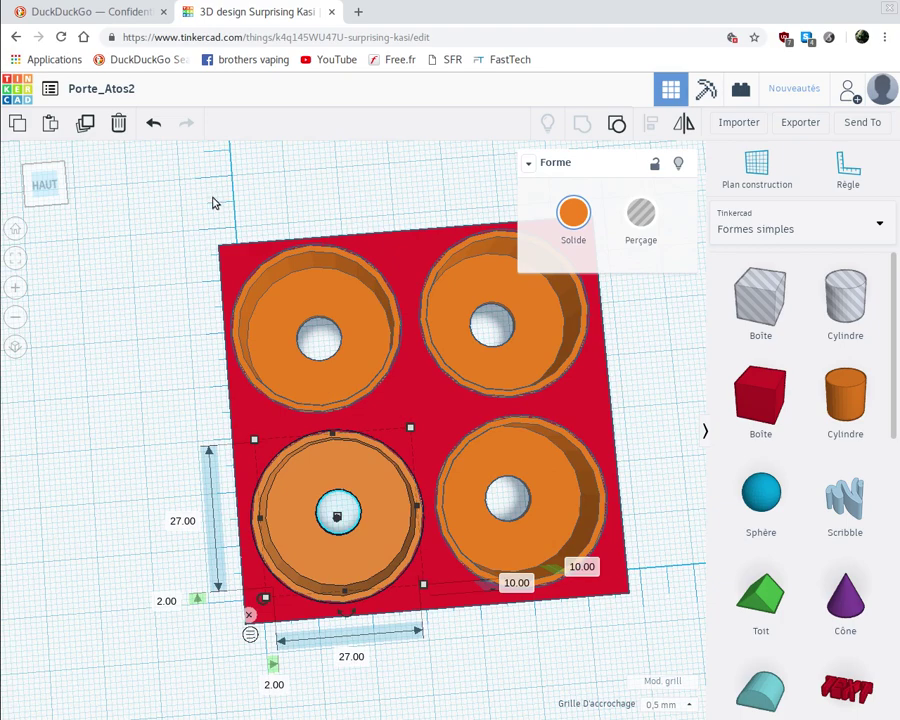
Step: Group the red box with all four cups into a single solid shape
{"action": "scroll", "coordinate": [213, 203], "scroll_direction": "down", "scroll_amount": 4}
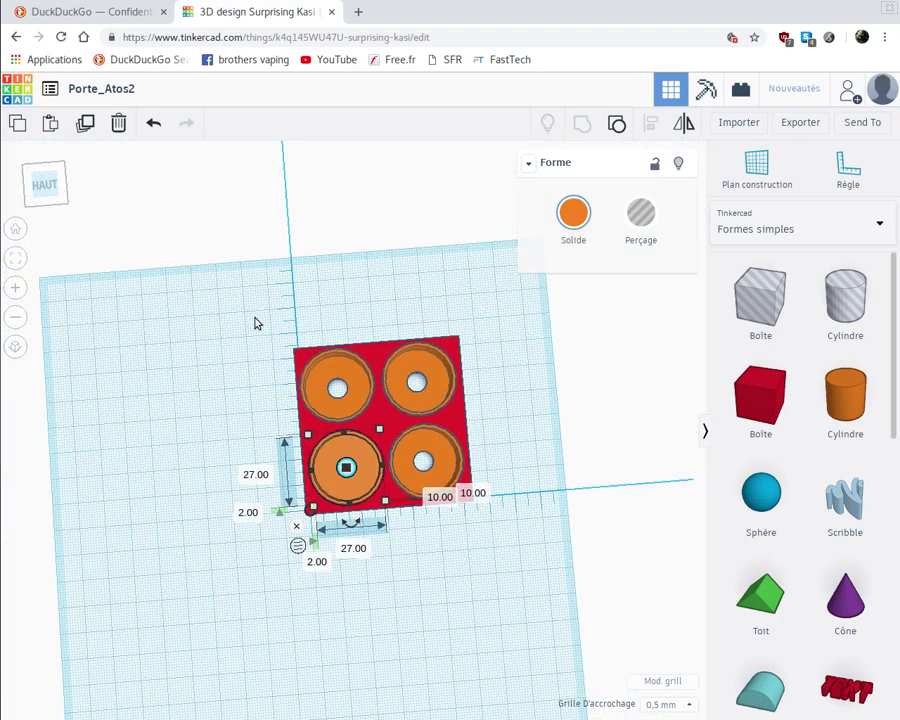
{"action": "left_click_drag", "start_coordinate": [257, 325], "coordinate": [509, 568]}
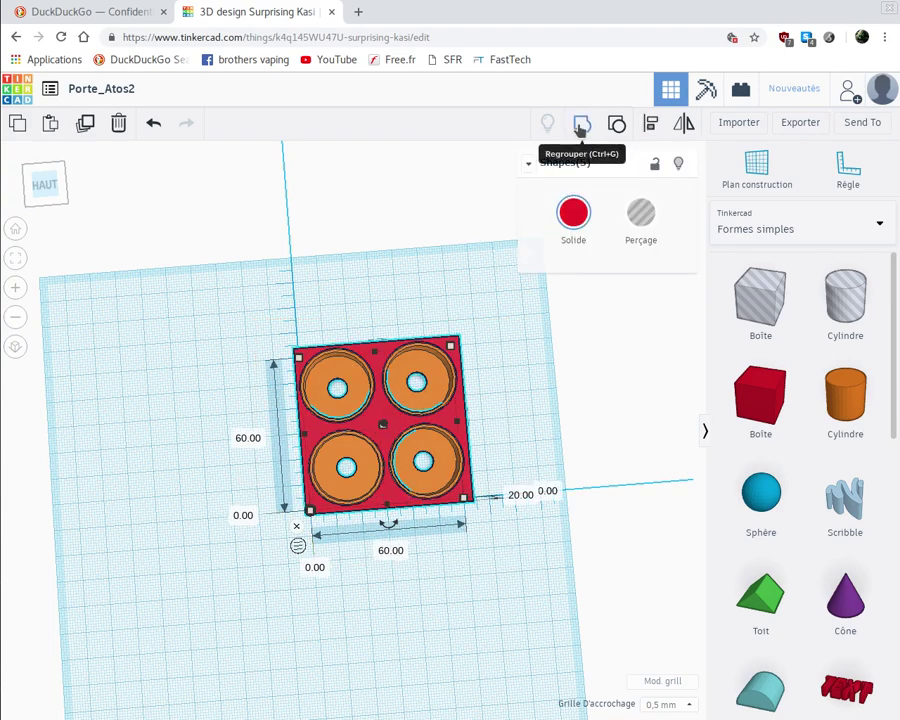
{"action": "left_click", "coordinate": [580, 126]}
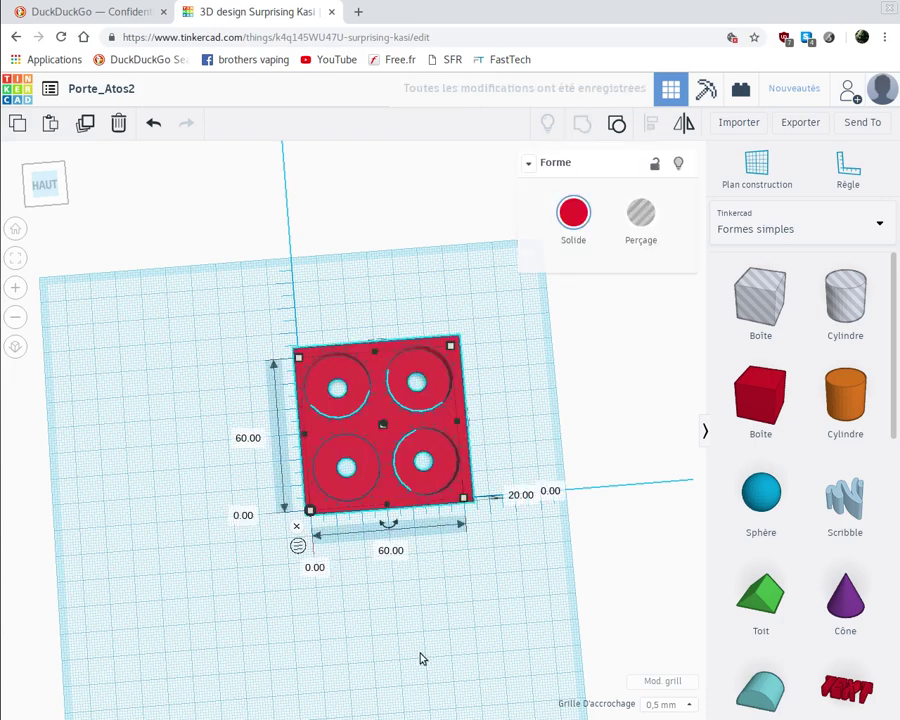
Step: Examine the grouped holder from above and below, checking the four recesses and their central holes
{"action": "right_click_drag", "start_coordinate": [391, 616], "coordinate": [427, 593]}
{"action": "scroll", "coordinate": [293, 581], "scroll_direction": "up", "scroll_amount": 5}
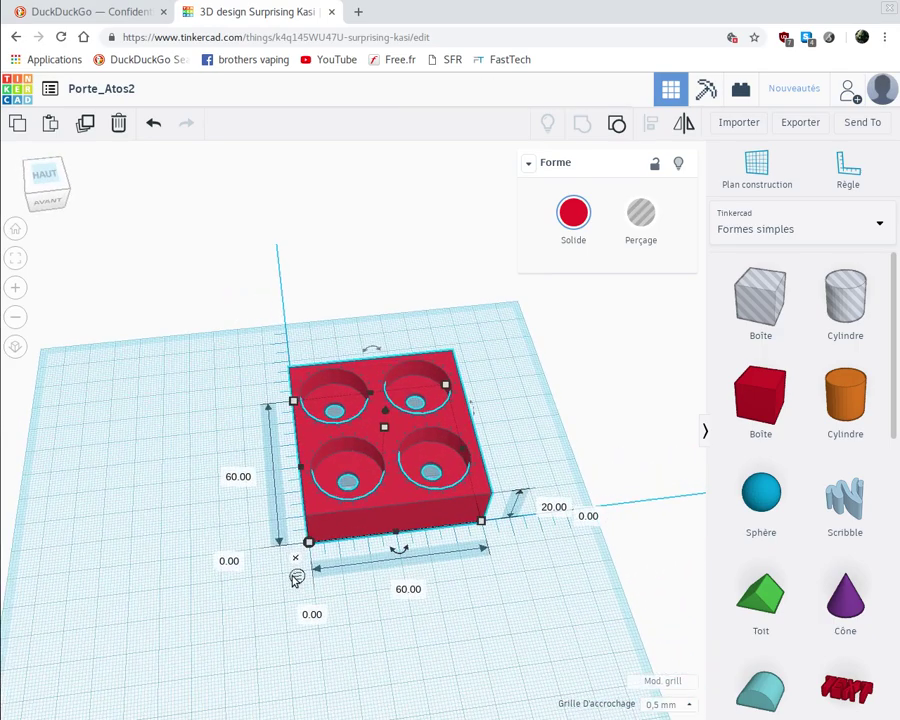
{"action": "scroll", "coordinate": [293, 581], "scroll_direction": "up", "scroll_amount": 5}
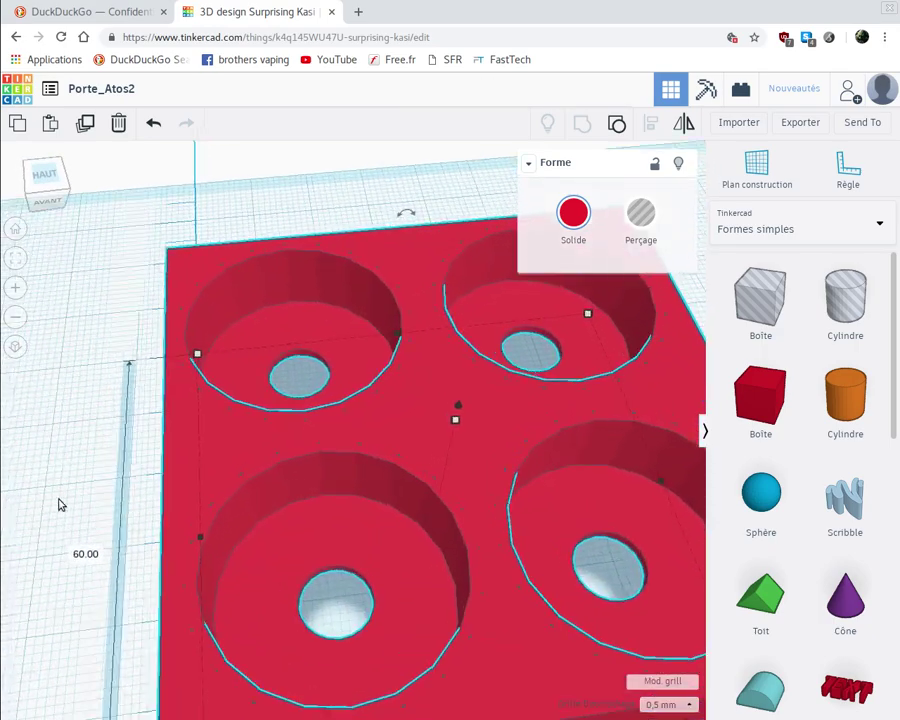
{"action": "right_click_drag", "start_coordinate": [66, 549], "coordinate": [24, 334]}
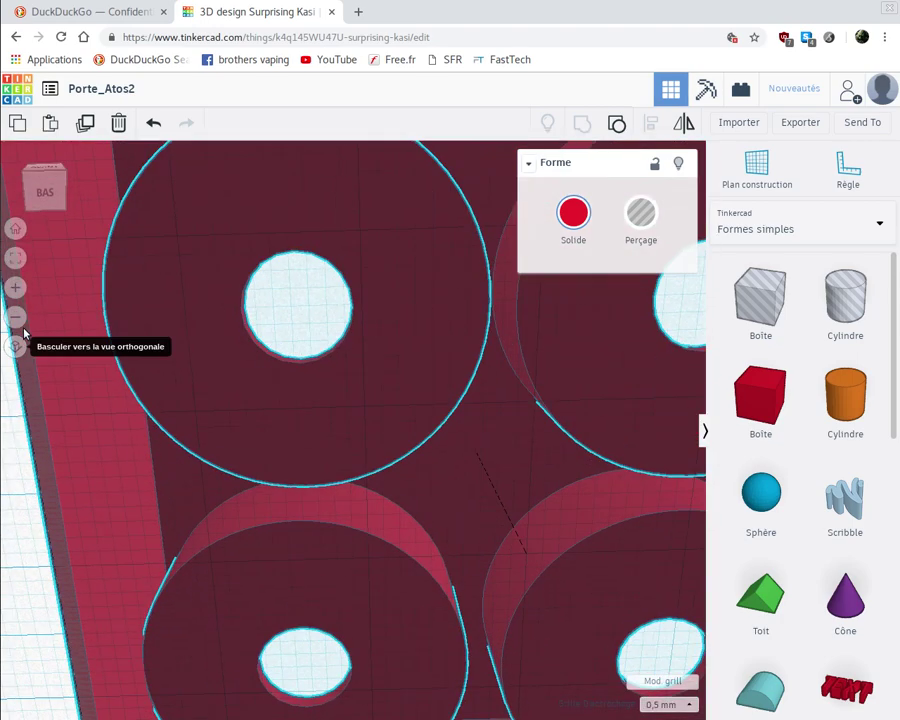
{"action": "right_click_drag", "start_coordinate": [3, 407], "coordinate": [4, 529]}
{"action": "right_click_drag", "start_coordinate": [15, 629], "coordinate": [38, 640]}
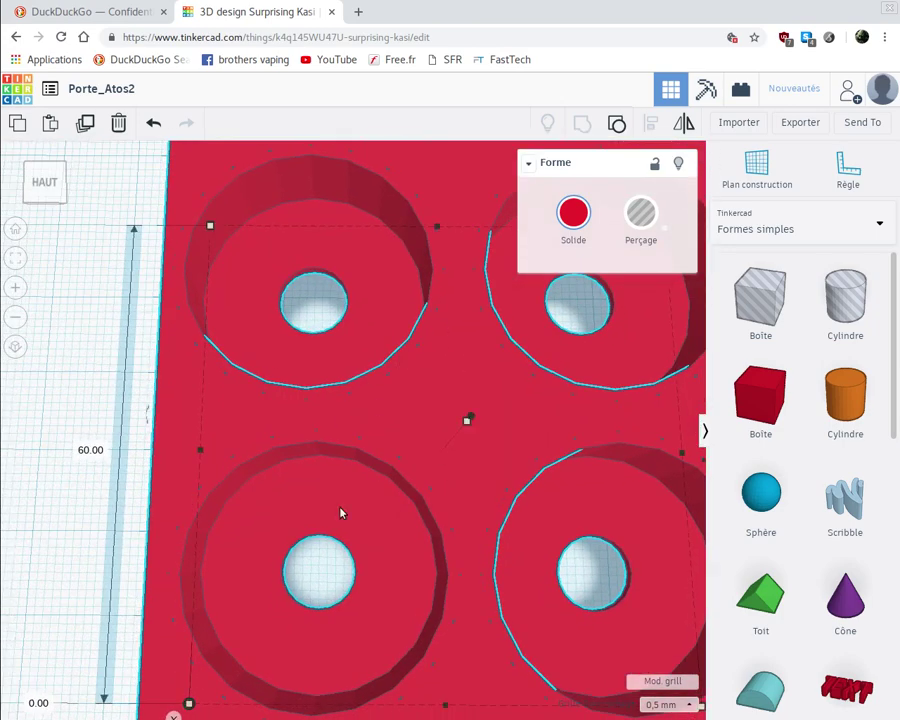
{"action": "scroll", "coordinate": [340, 513], "scroll_direction": "up", "scroll_amount": 5}
{"action": "scroll", "coordinate": [340, 513], "scroll_direction": "up", "scroll_amount": 3}
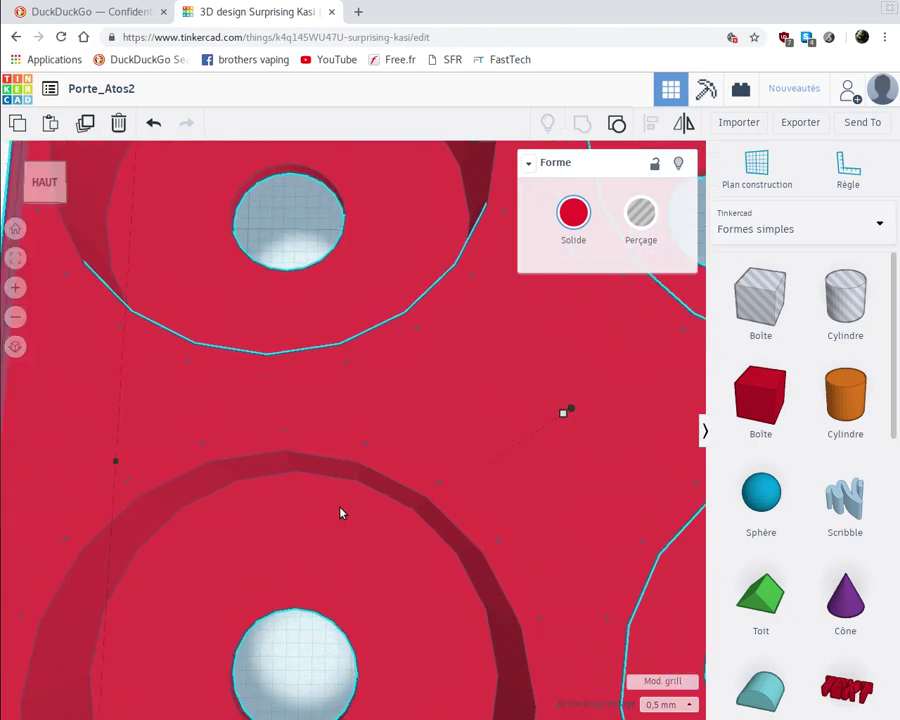
{"action": "scroll", "coordinate": [340, 513], "scroll_direction": "up", "scroll_amount": 1}
{"action": "scroll", "coordinate": [340, 513], "scroll_direction": "down", "scroll_amount": 5}
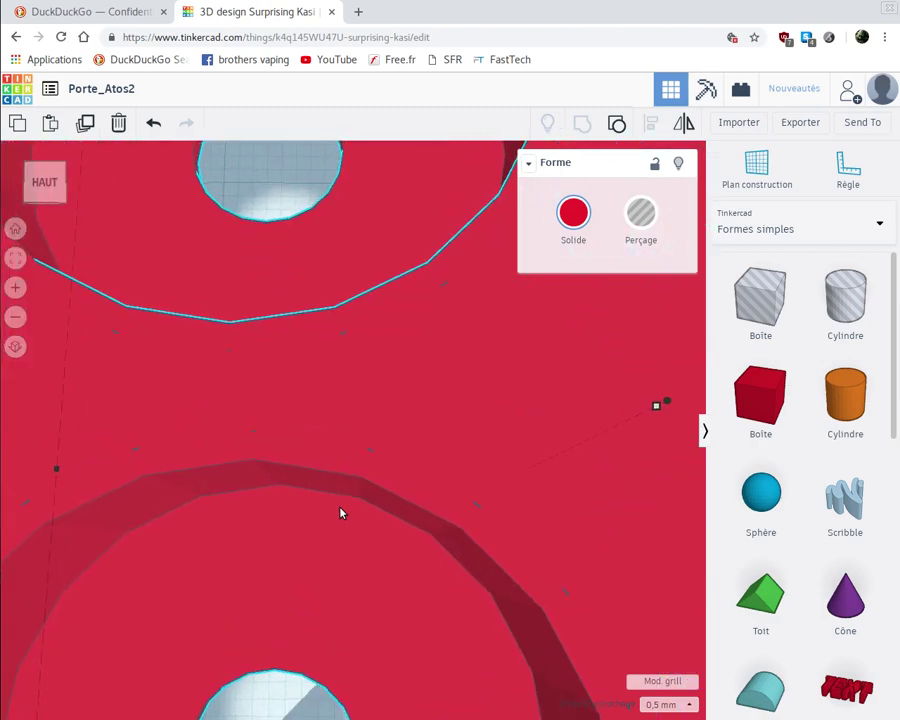
{"action": "scroll", "coordinate": [340, 513], "scroll_direction": "down", "scroll_amount": 5}
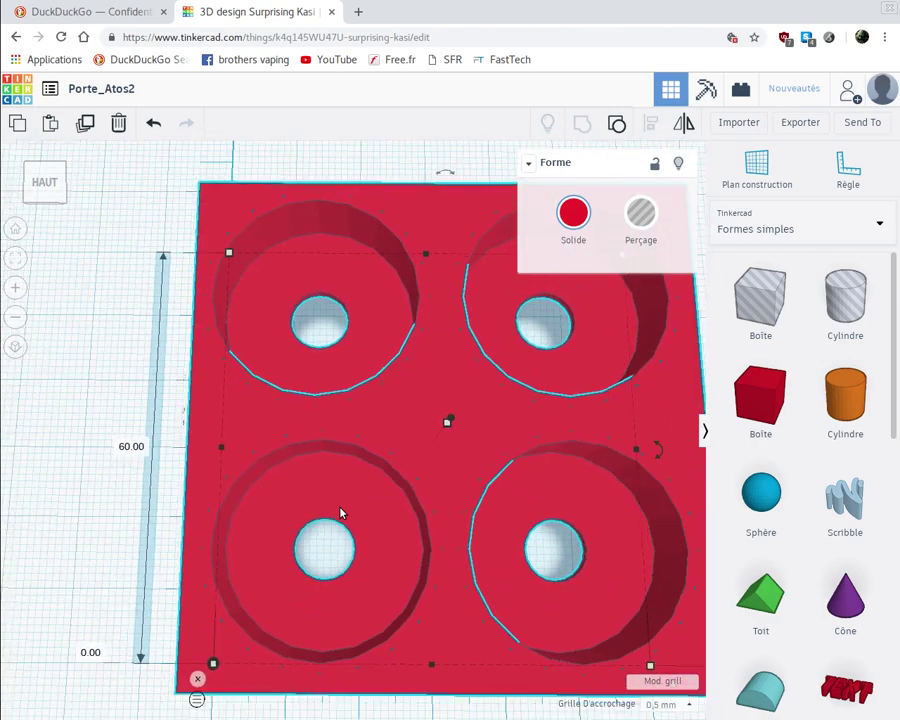
{"action": "right_click_drag", "start_coordinate": [84, 591], "coordinate": [113, 532]}
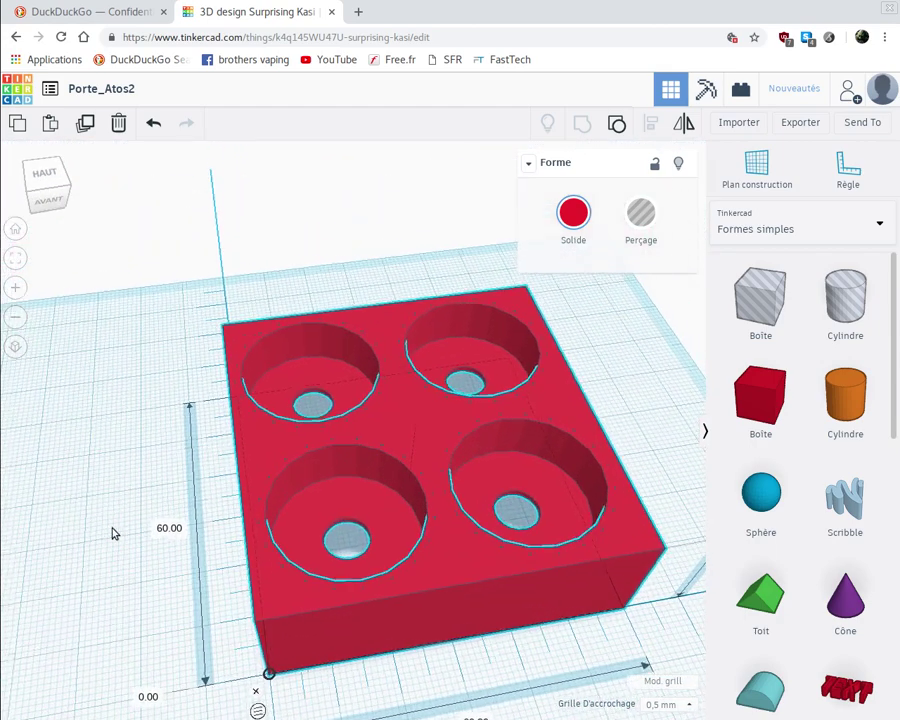
{"action": "left_click", "coordinate": [307, 458]}
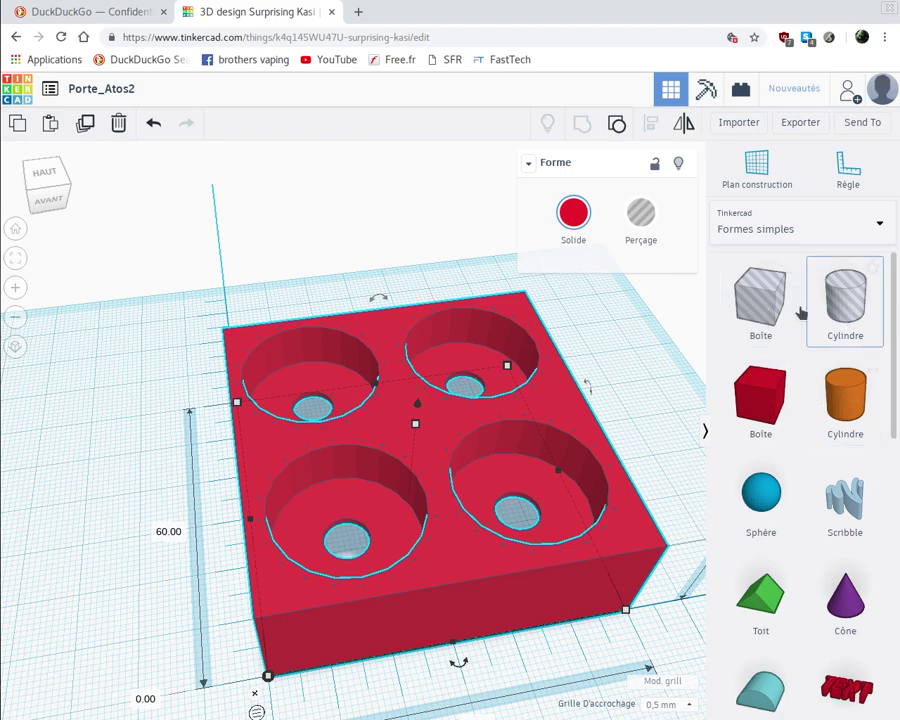
{"action": "key", "text": "f"}
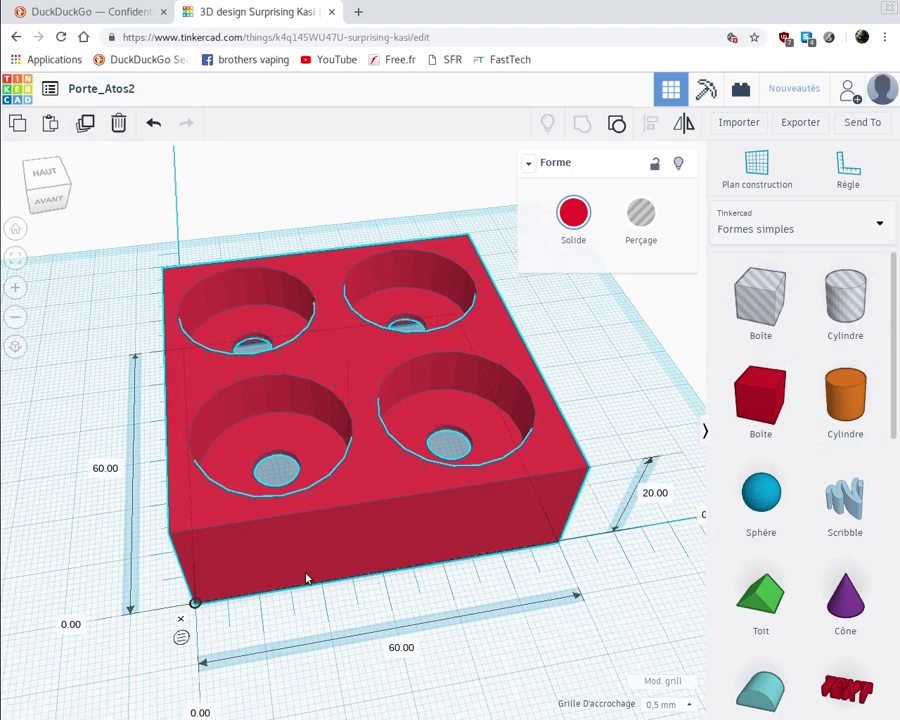
{"action": "middle_click_drag", "start_coordinate": [497, 608], "coordinate": [368, 602]}
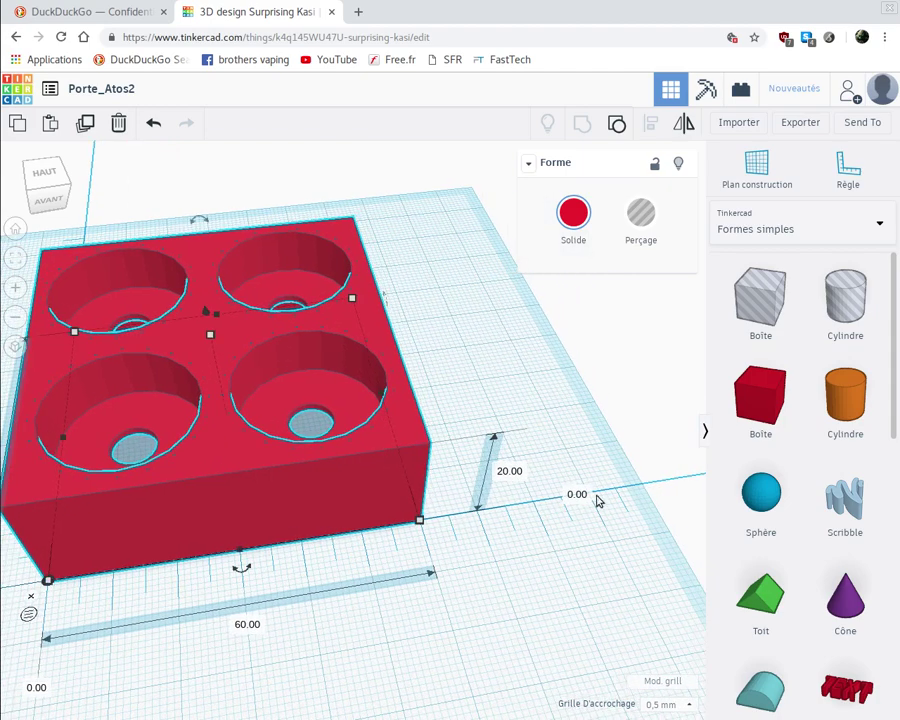